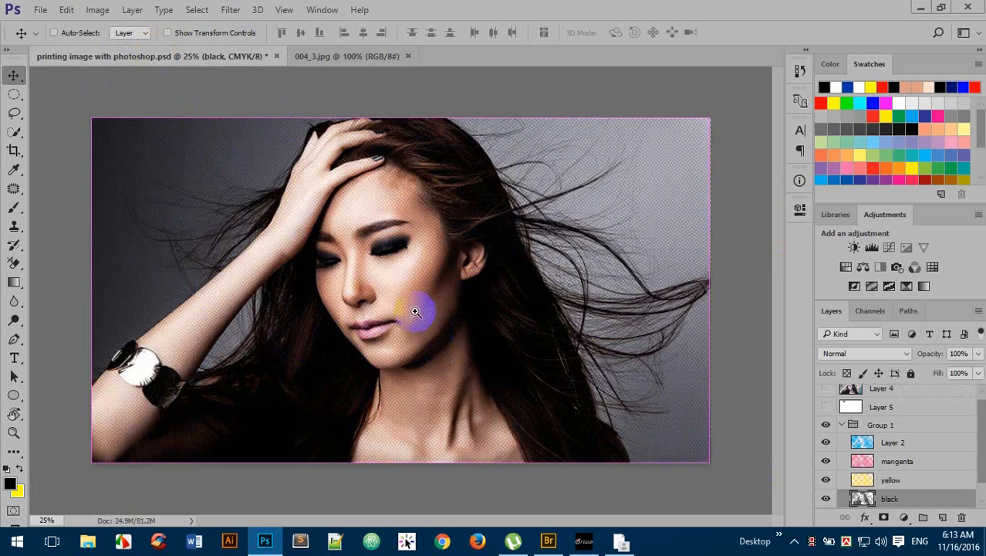
Switch to the Teletalk 3G Connection program and disconnect the internet connection.
scroll(413, 292, up, 1)
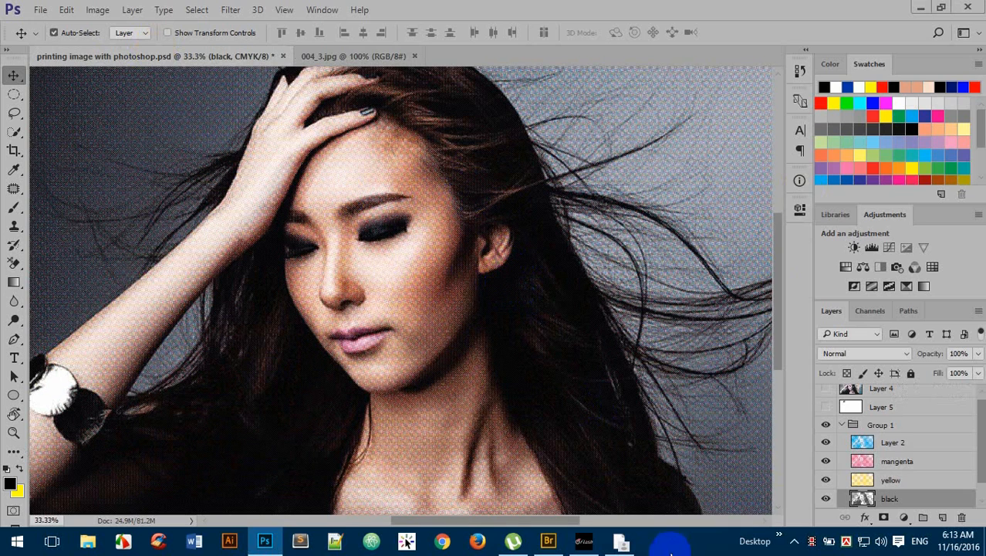
click(583, 543)
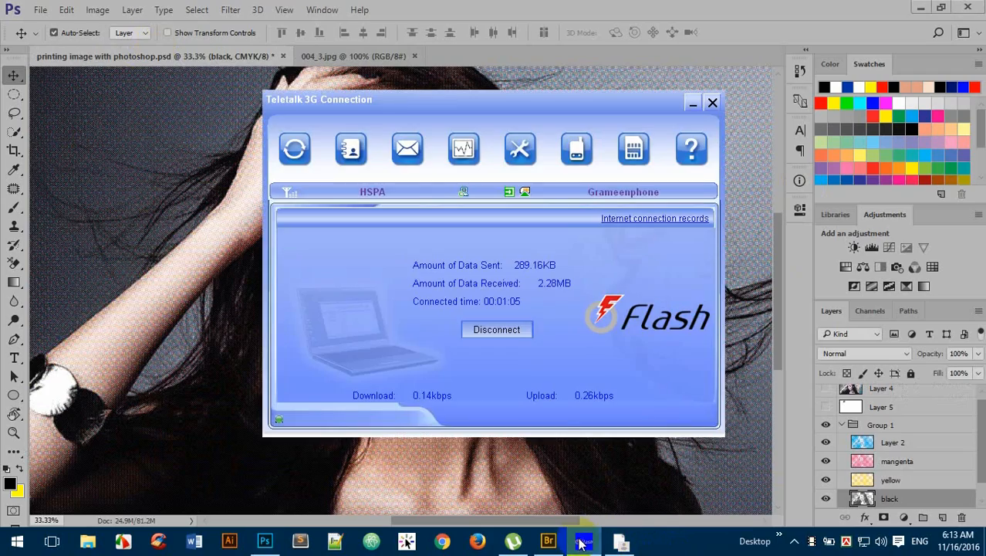
click(497, 329)
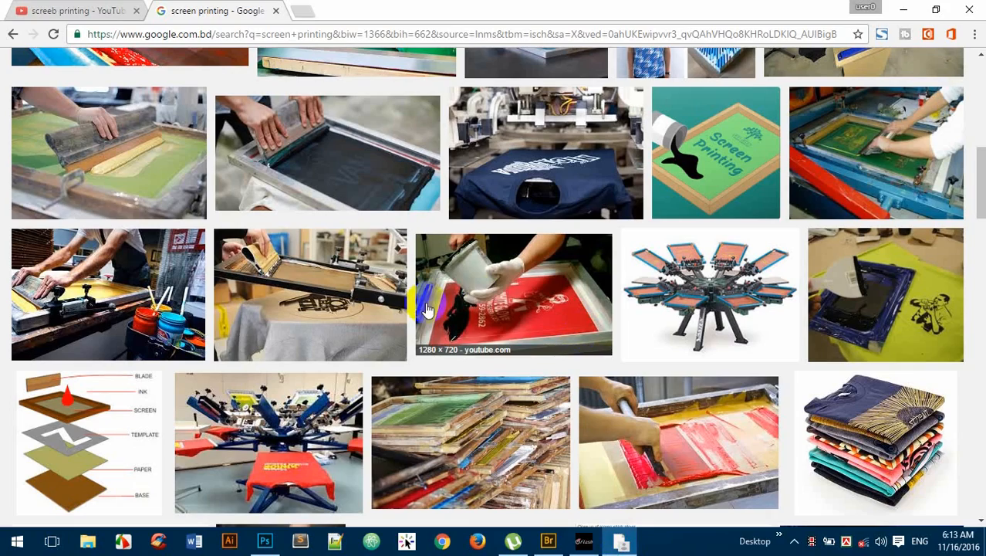
Switch to the browser and examine the Google image results for screen printing, including frames, inks, presses and printed shirts.
scroll(467, 320, up, 5)
scroll(378, 270, up, 3)
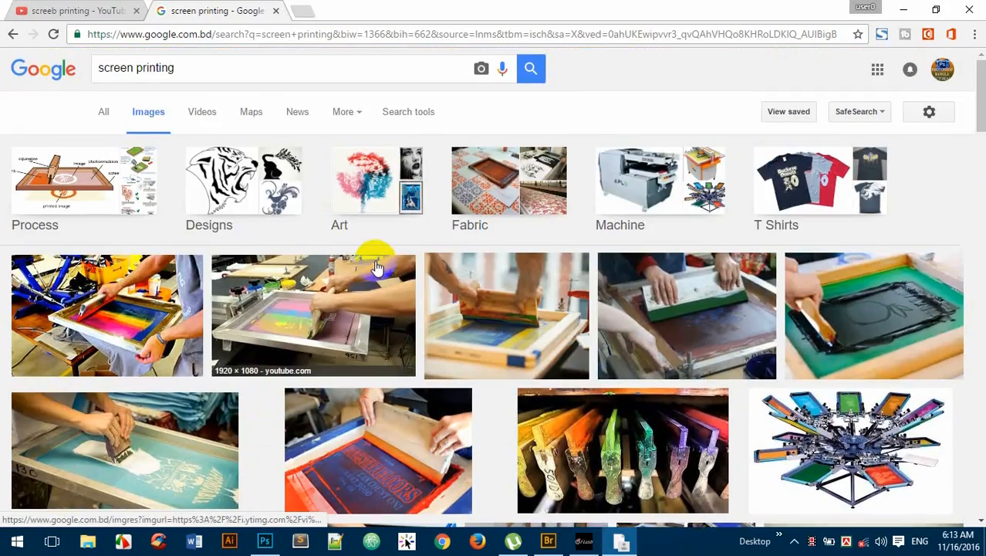
scroll(376, 266, down, 2)
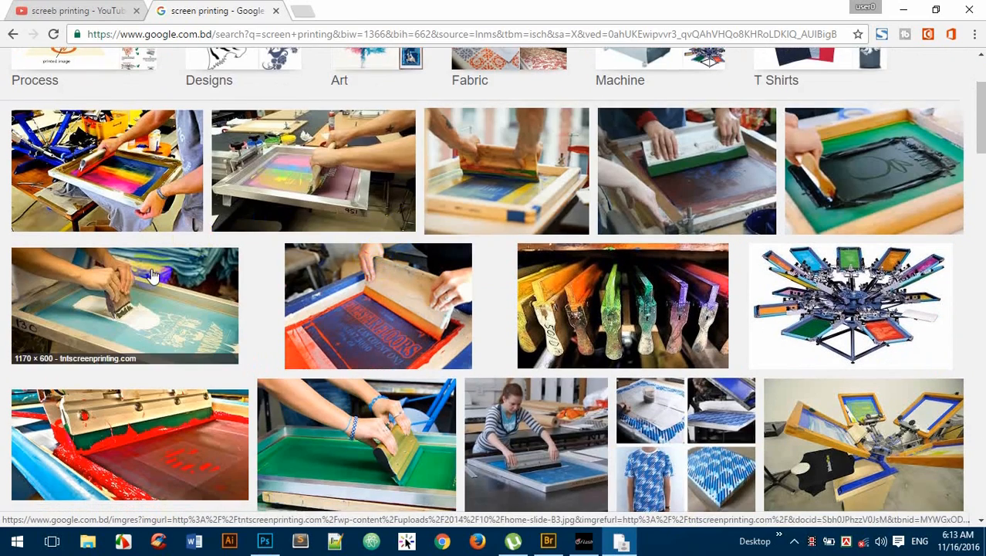
scroll(355, 334, down, 2)
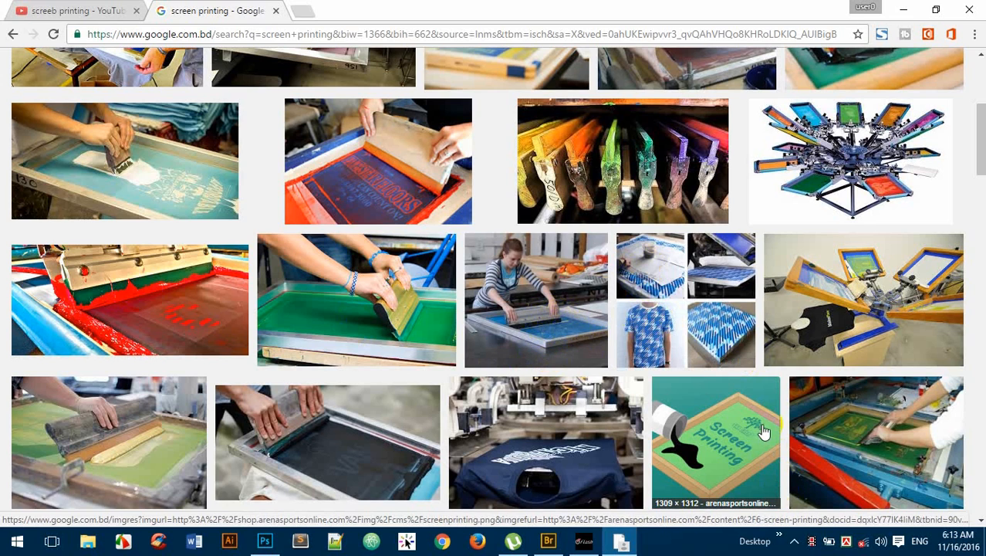
scroll(762, 430, down, 1)
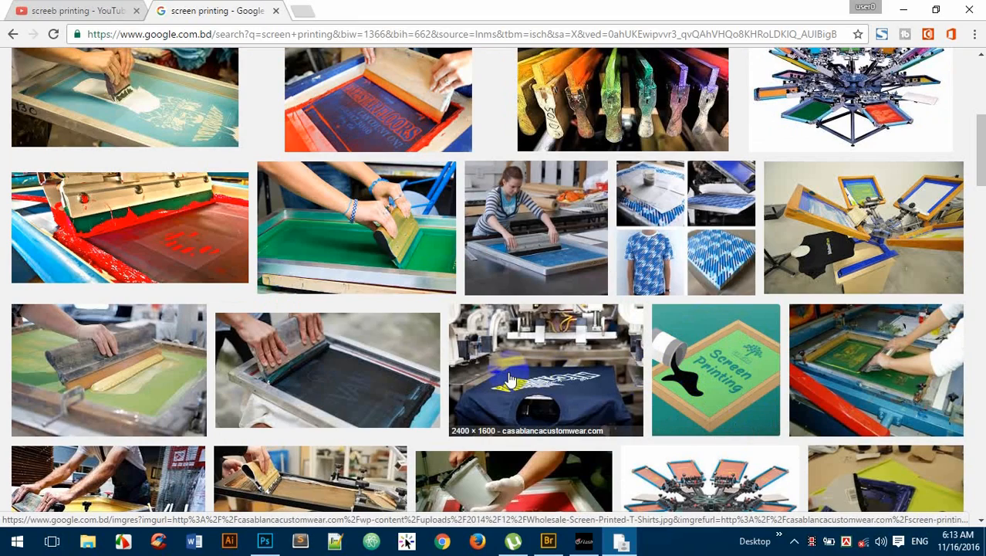
scroll(517, 378, down, 5)
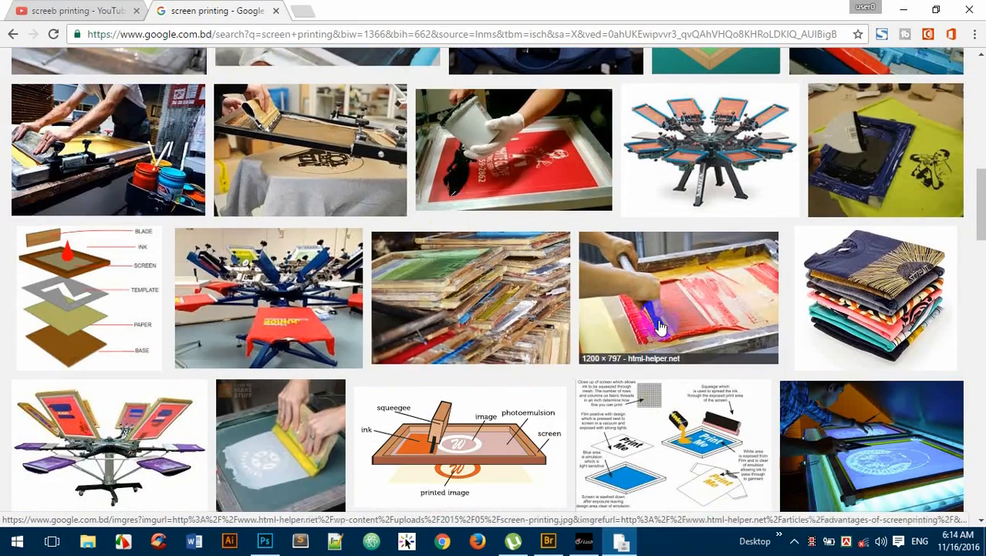
scroll(984, 283, down, 2)
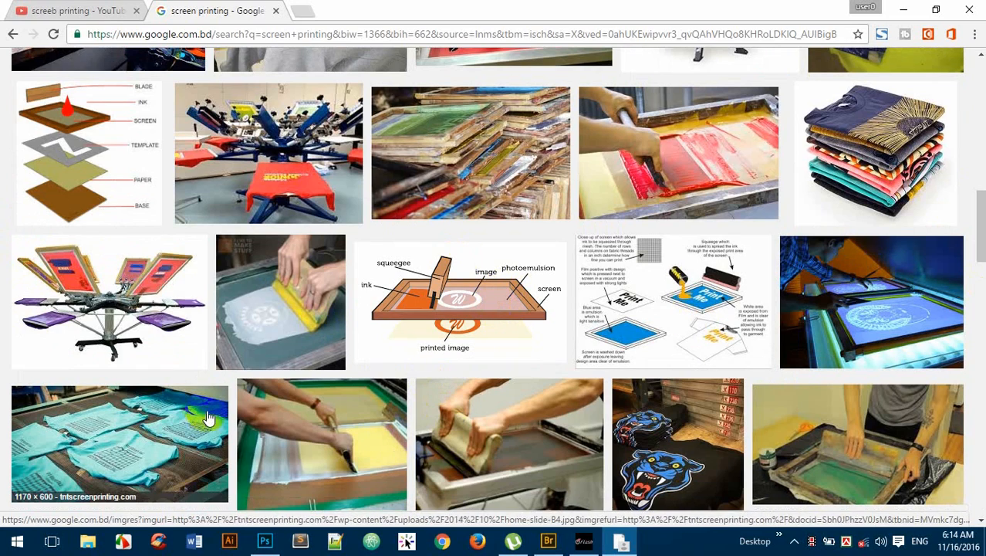
scroll(179, 409, down, 1)
scroll(179, 409, down, 1)
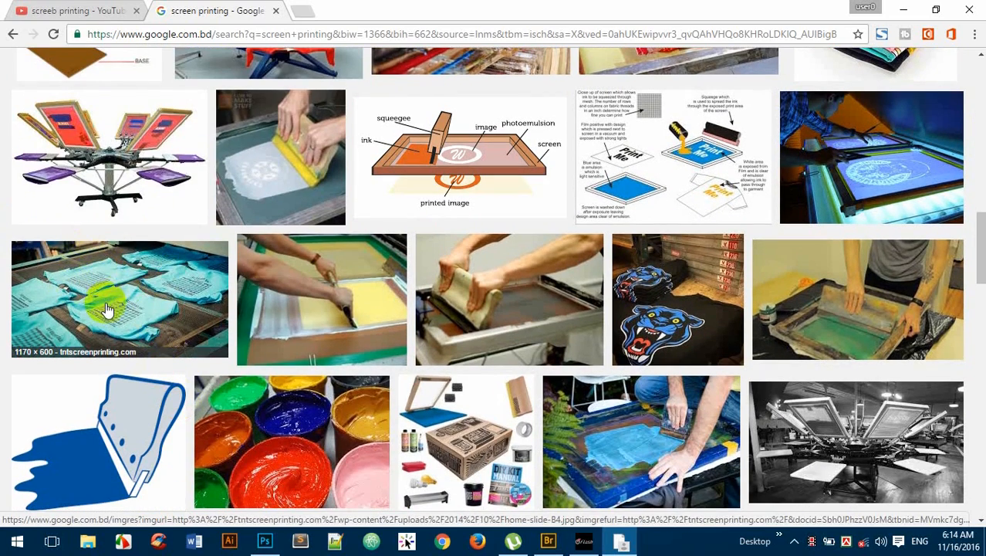
scroll(131, 309, down, 2)
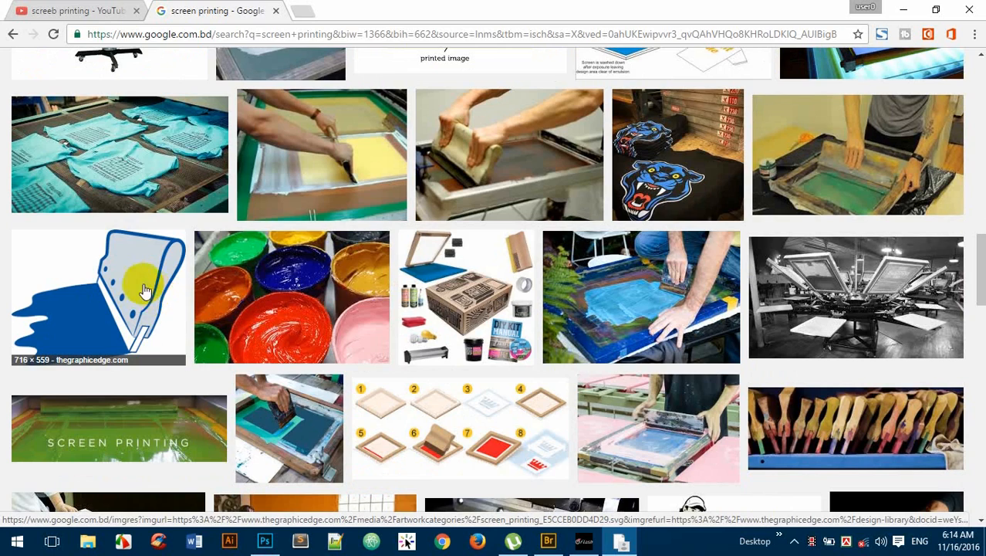
scroll(139, 301, up, 3)
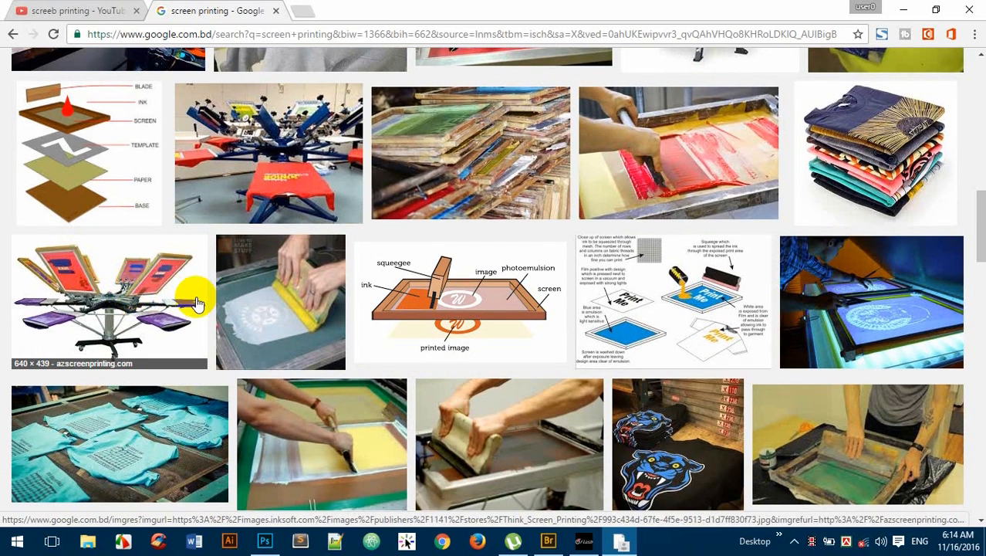
Switch to Photoshop and inspect the halftone separations by hiding Layer 2, mangenta and yellow in turn, and show all three again.
mouse_move(266, 546)
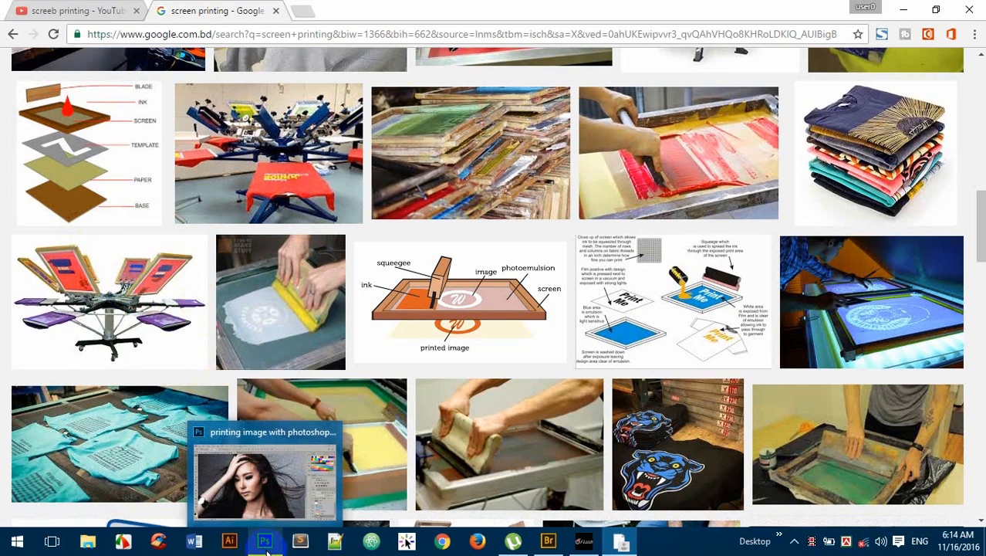
click(266, 546)
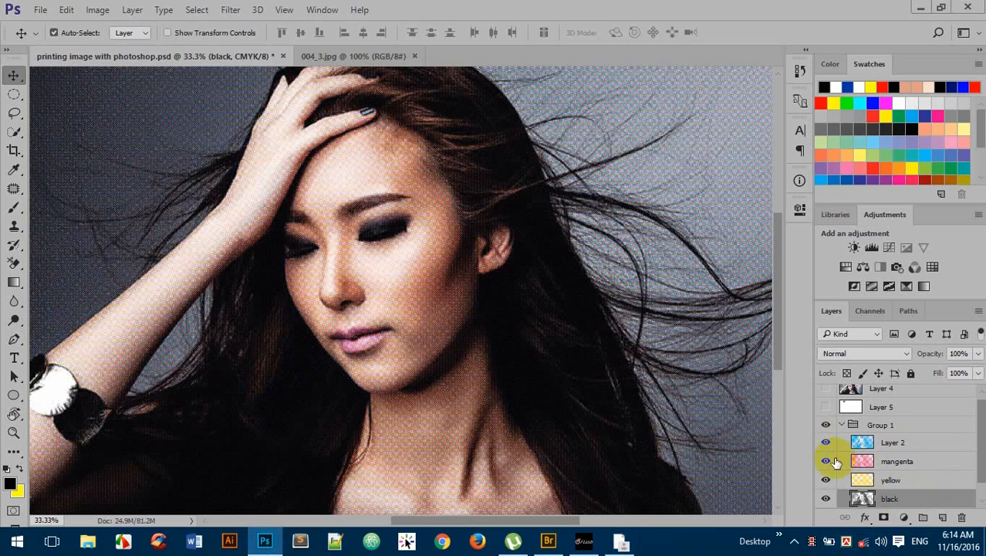
scroll(852, 446, down, 1)
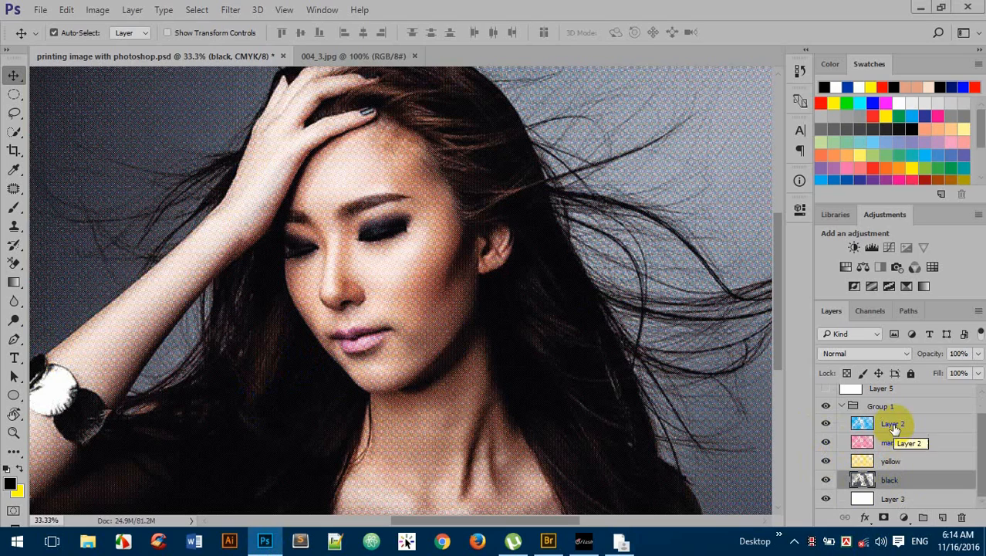
click(825, 423)
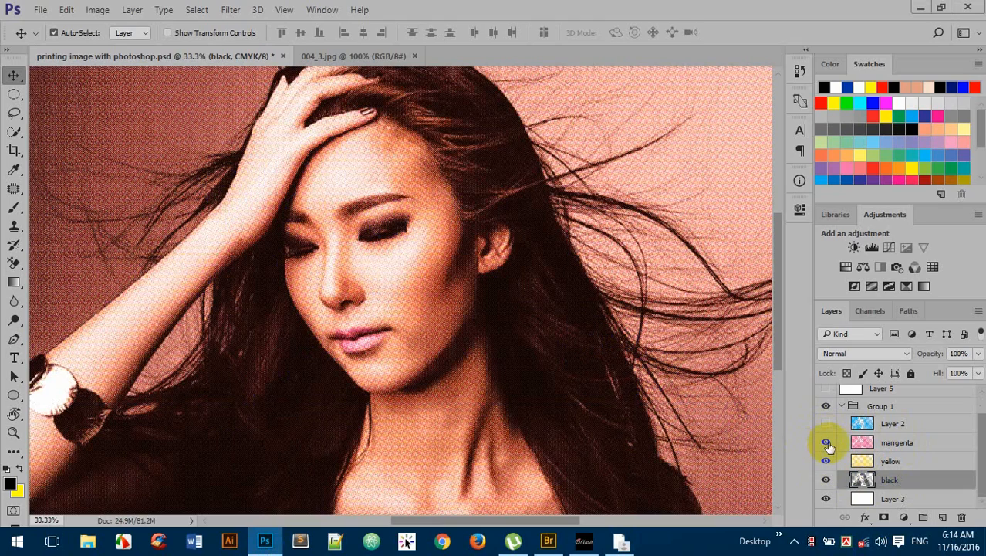
click(826, 445)
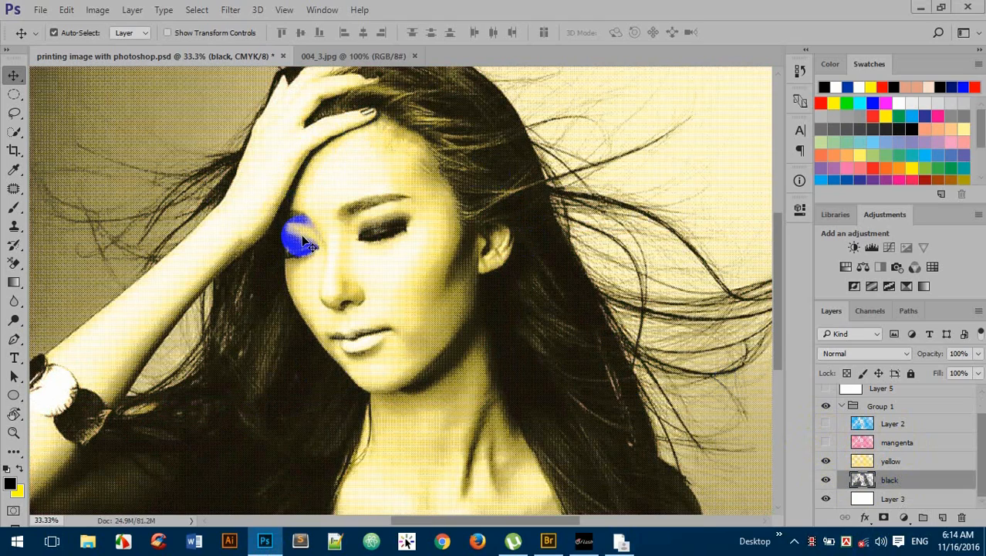
click(825, 461)
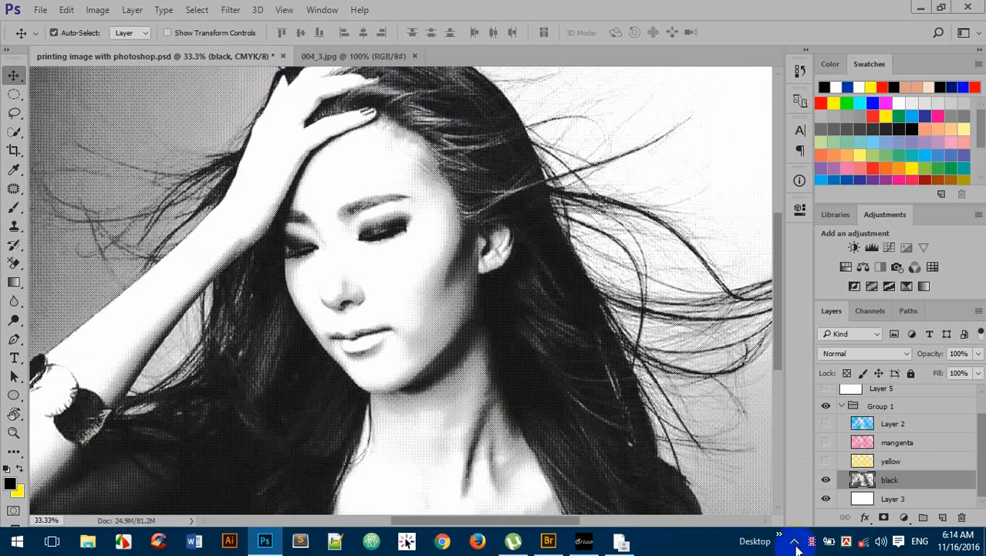
drag(825, 463, 821, 408)
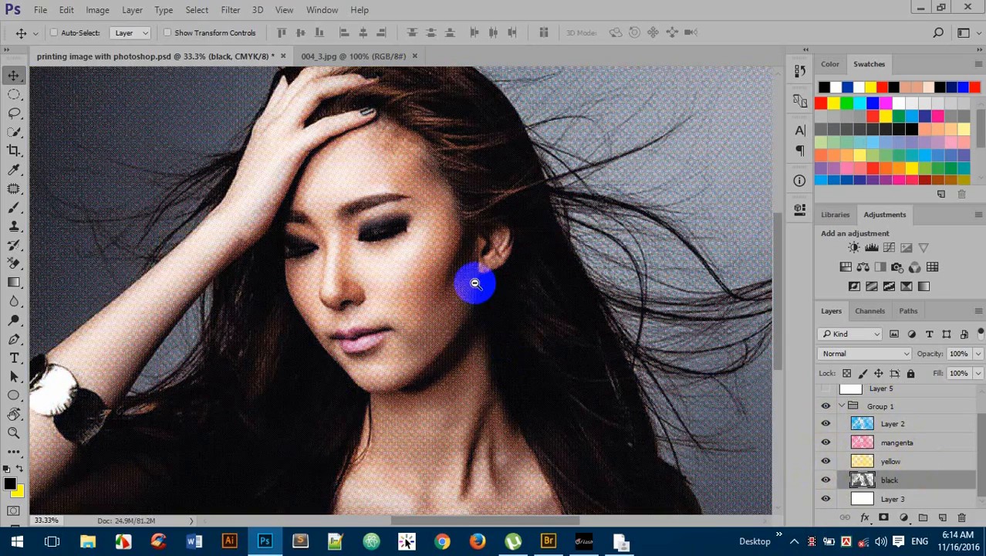
key(ctrl+minus)
key(ctrl+minus)
ctrl+click(456, 260)
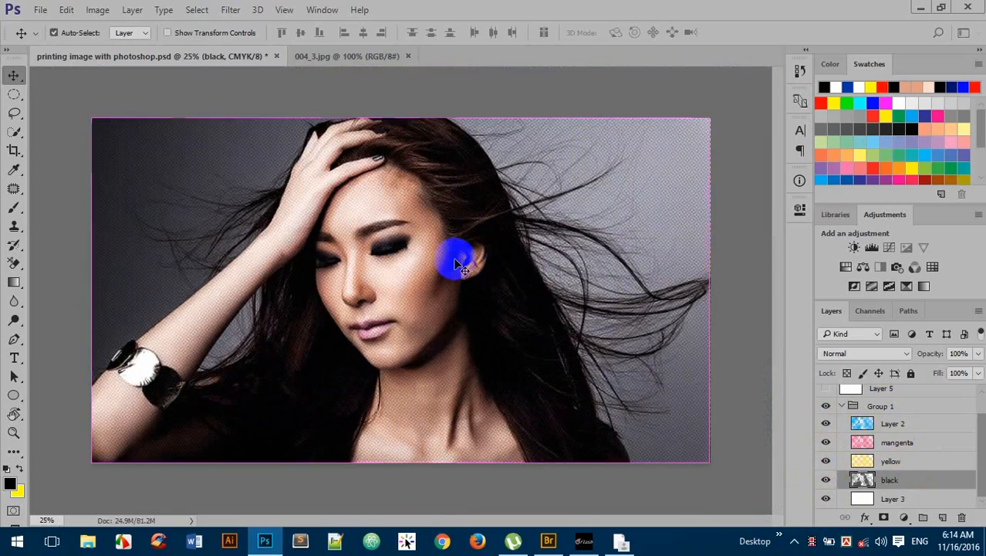
click(479, 428)
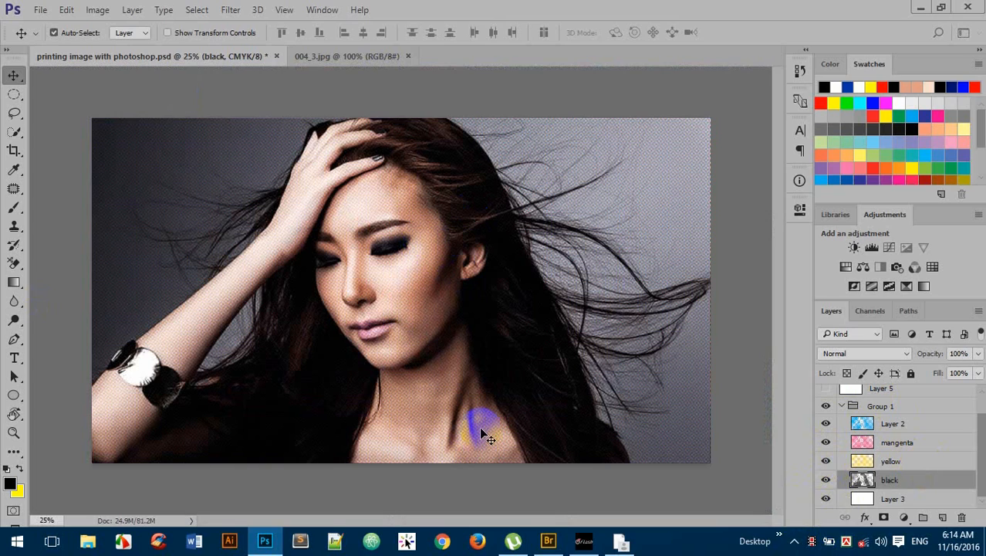
click(564, 412)
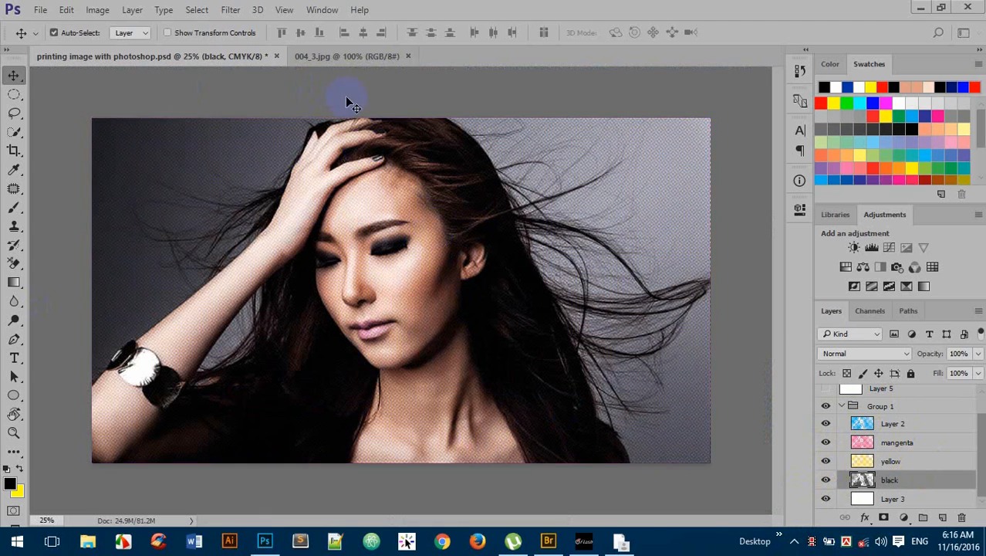
Convert the 004_3.jpg image to CMYK Color mode and split its channels into separate documents.
click(330, 54)
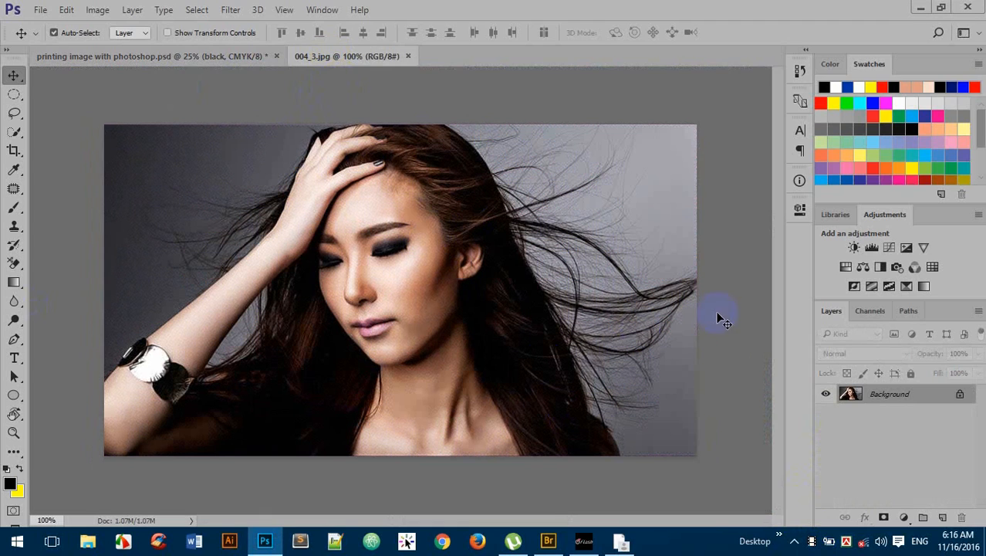
click(579, 401)
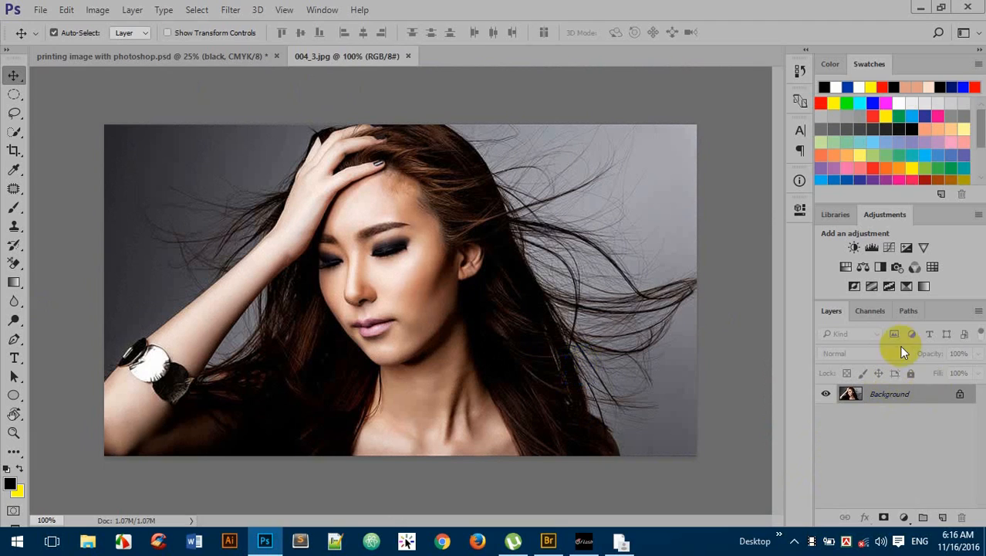
click(871, 310)
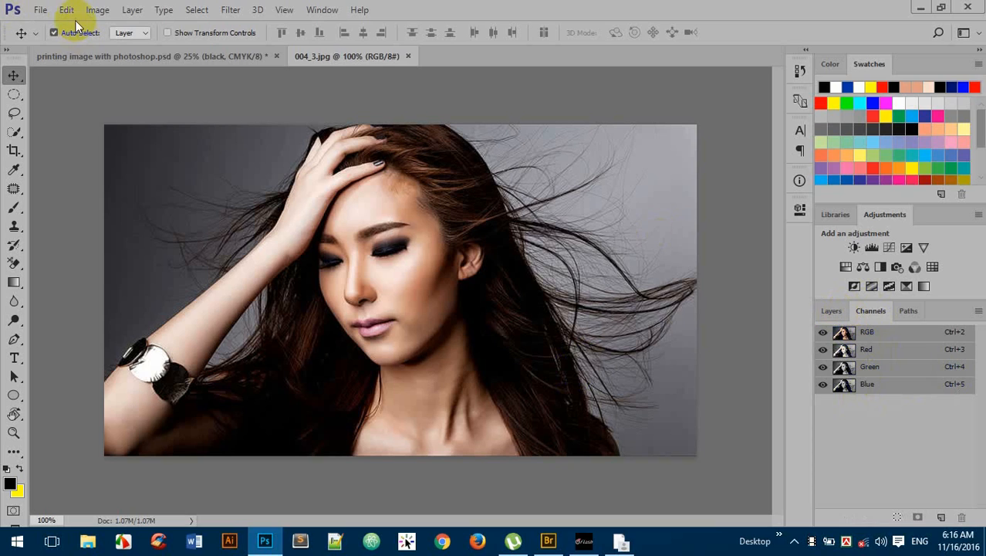
click(98, 10)
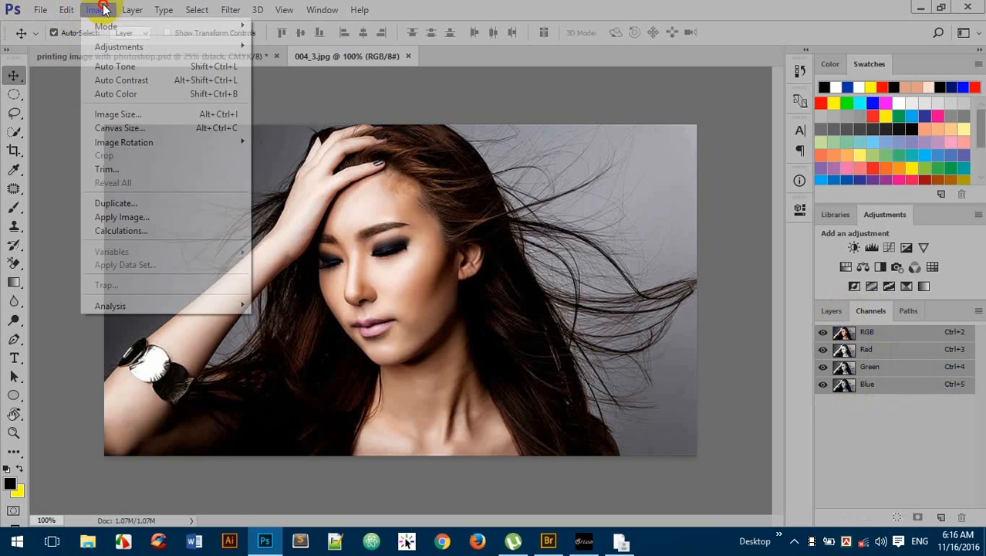
mouse_move(106, 27)
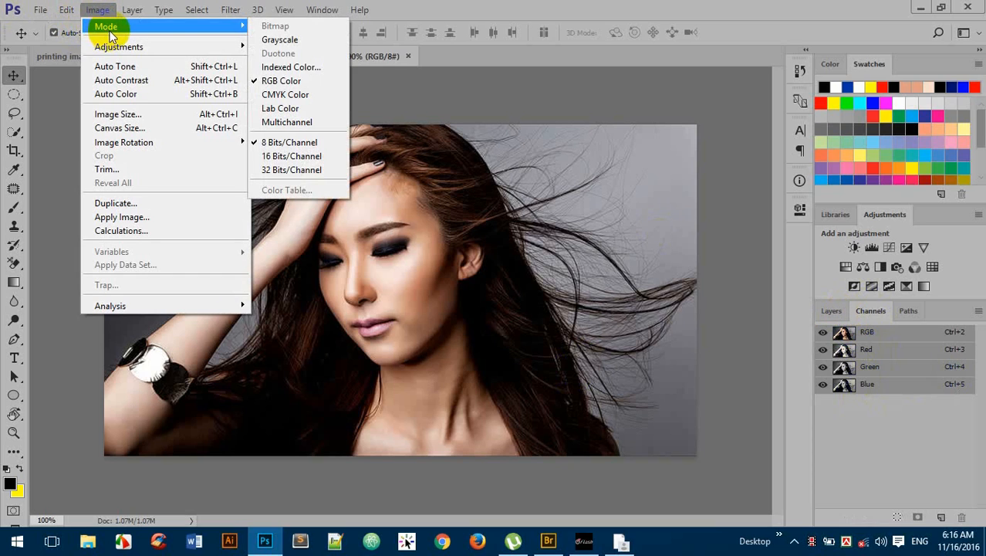
click(279, 96)
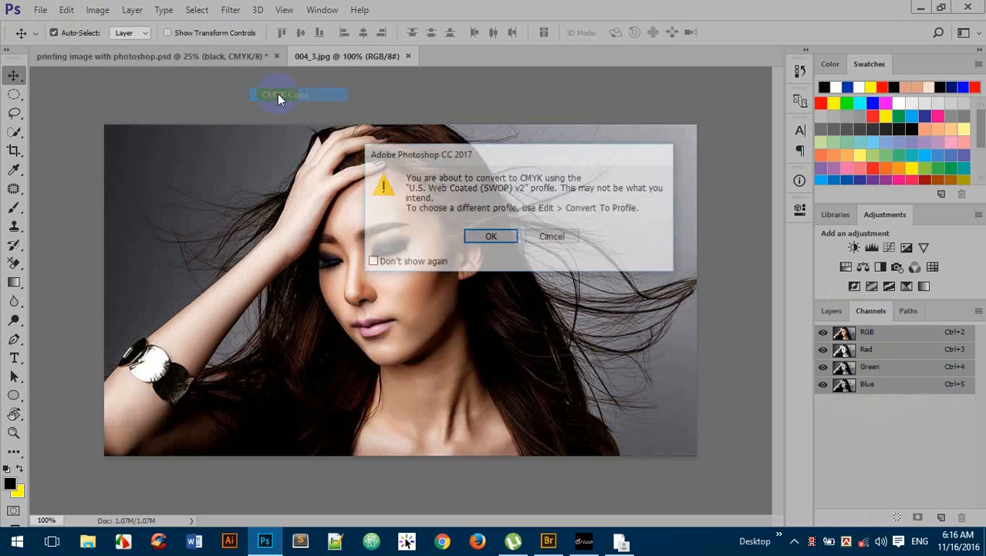
click(497, 238)
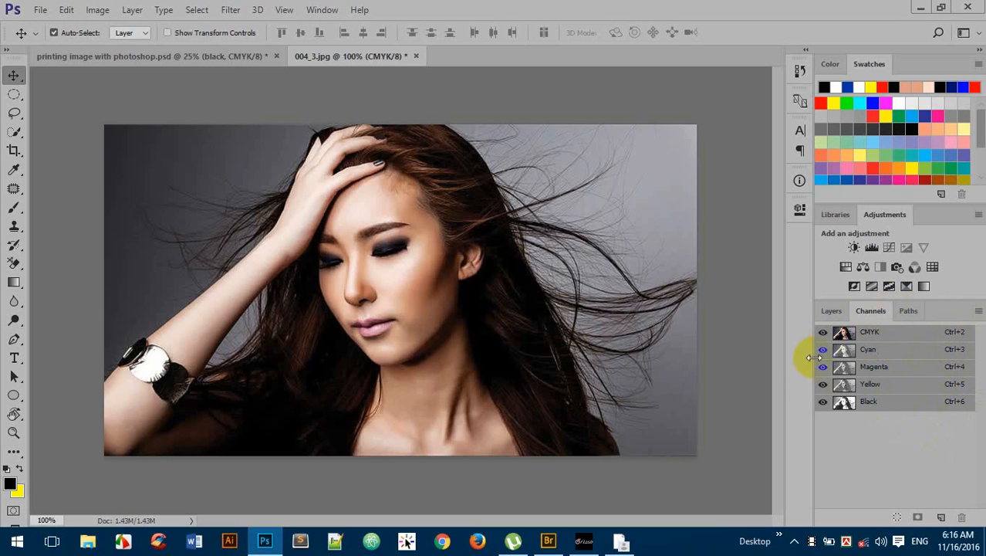
click(978, 311)
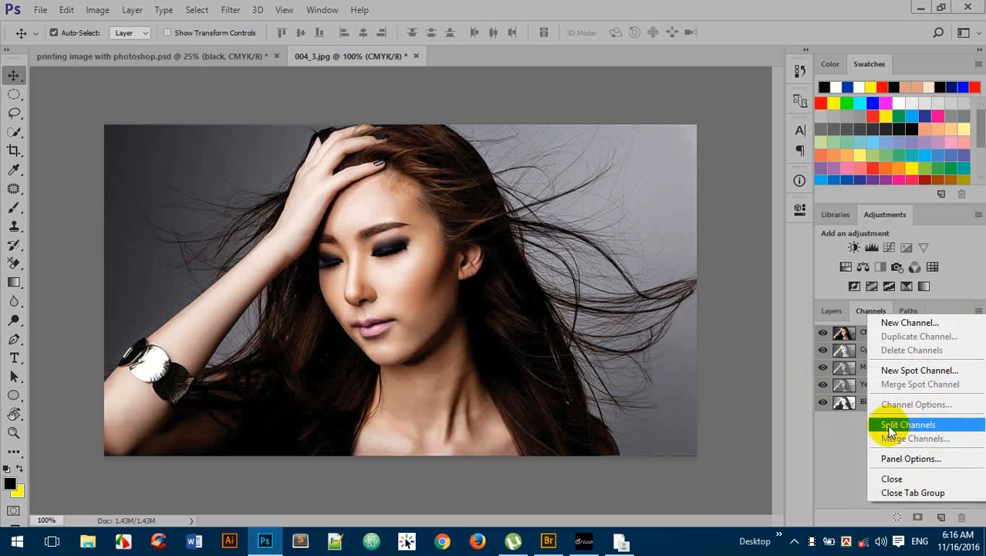
click(934, 426)
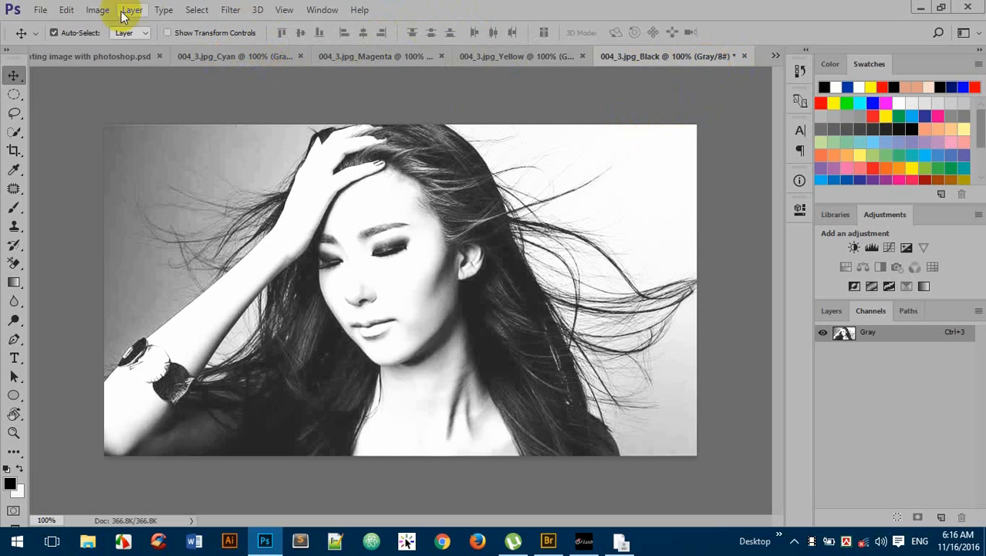
Start converting the 004_3.jpg_Black document to Bitmap mode with 300 pixels/inch output and the Halftone Screen method.
click(94, 10)
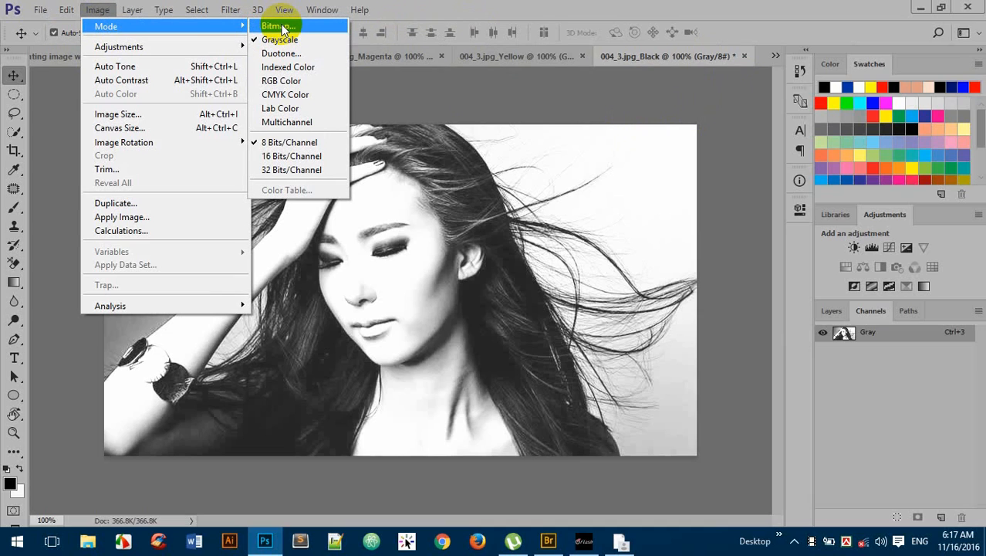
click(278, 26)
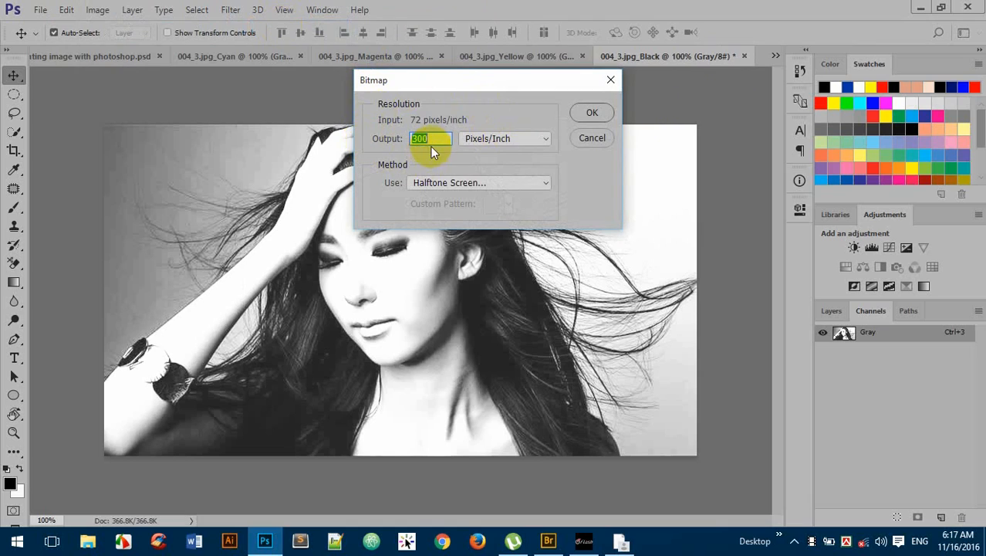
double_click(410, 136)
drag(427, 139, 403, 133)
click(427, 185)
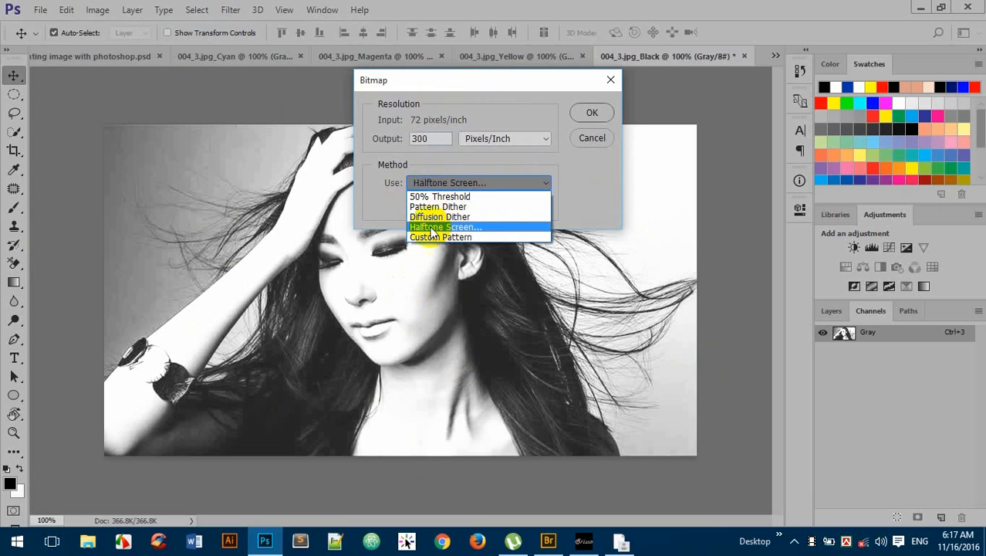
click(438, 227)
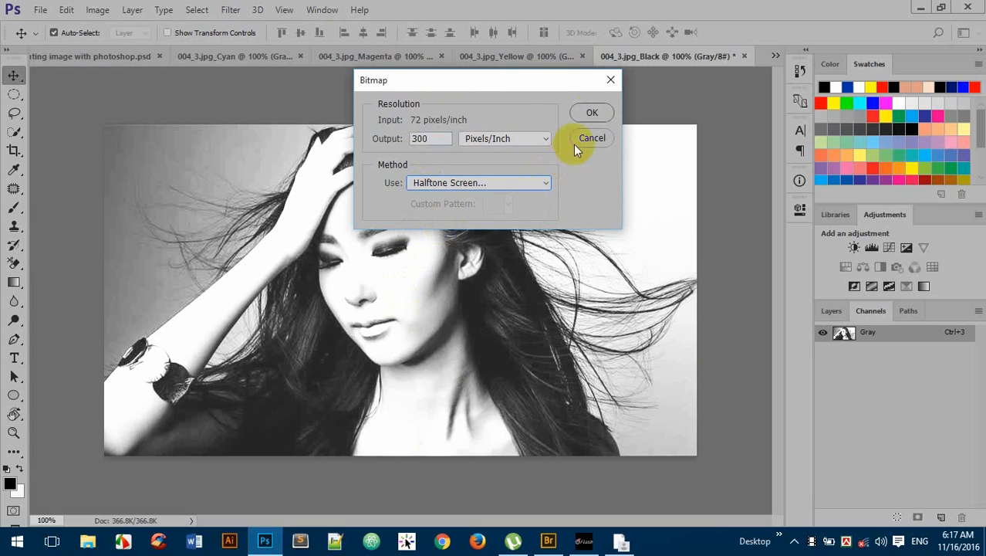
click(595, 112)
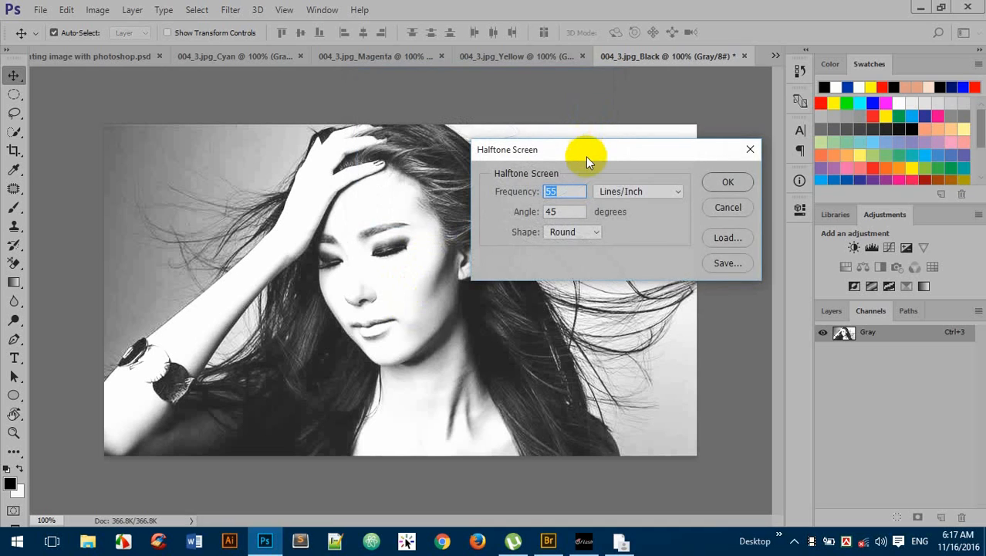
drag(588, 153, 430, 134)
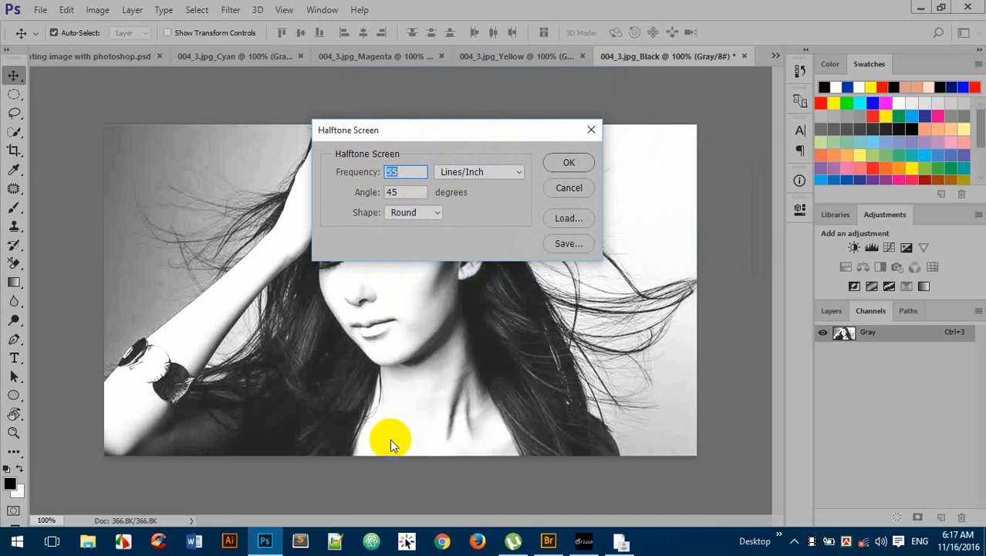
Switch to the browser and examine the screen printing image results on Google and the video results on YouTube.
click(621, 541)
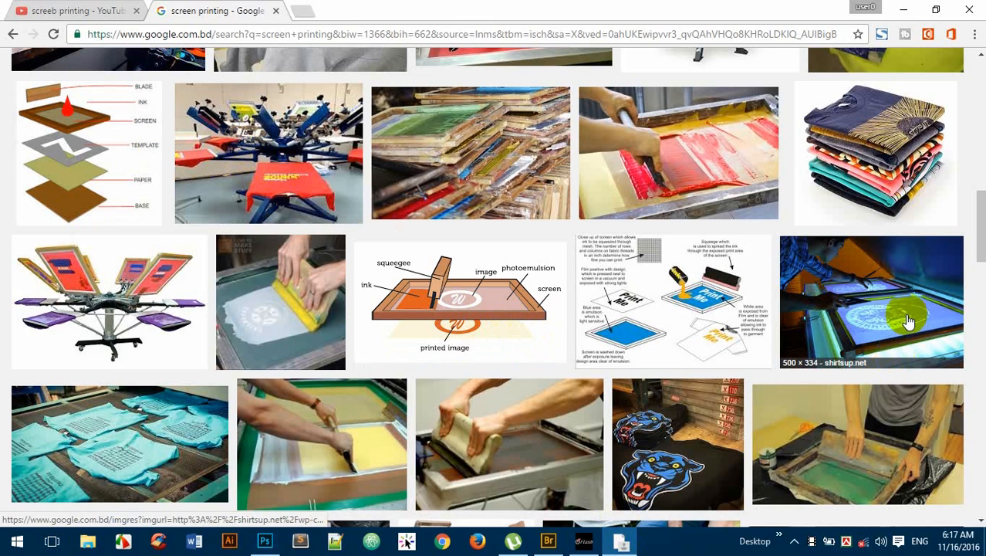
scroll(872, 309, down, 1)
scroll(872, 310, down, 2)
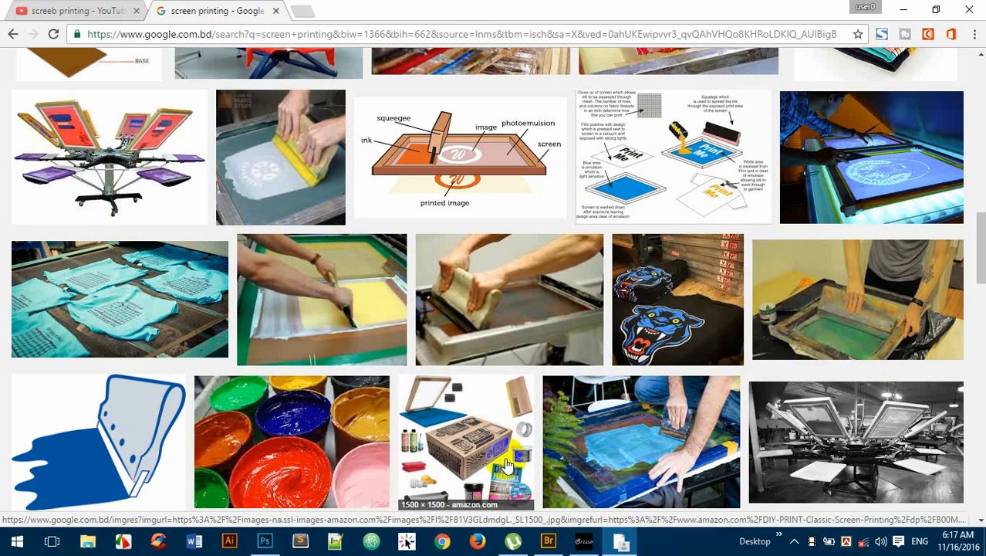
click(66, 11)
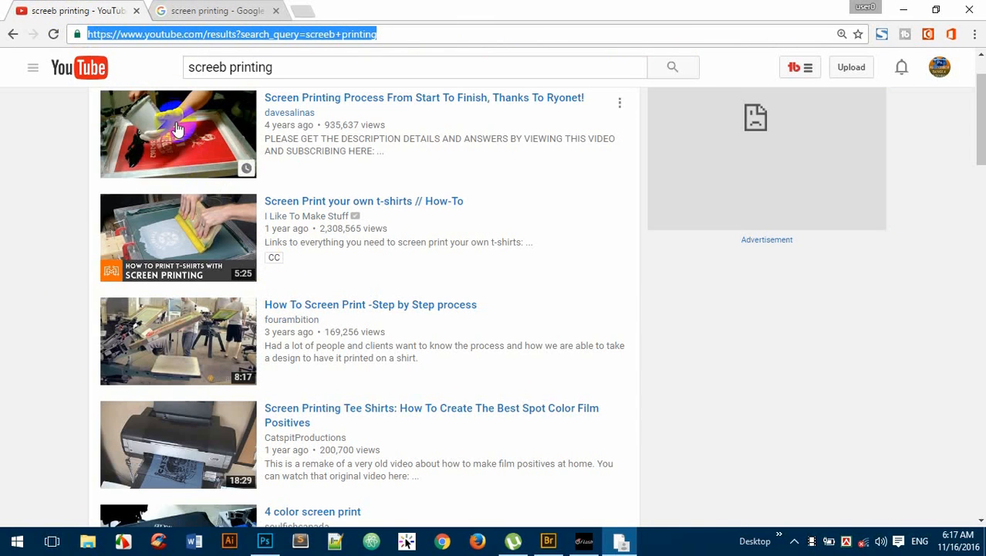
scroll(189, 412, down, 5)
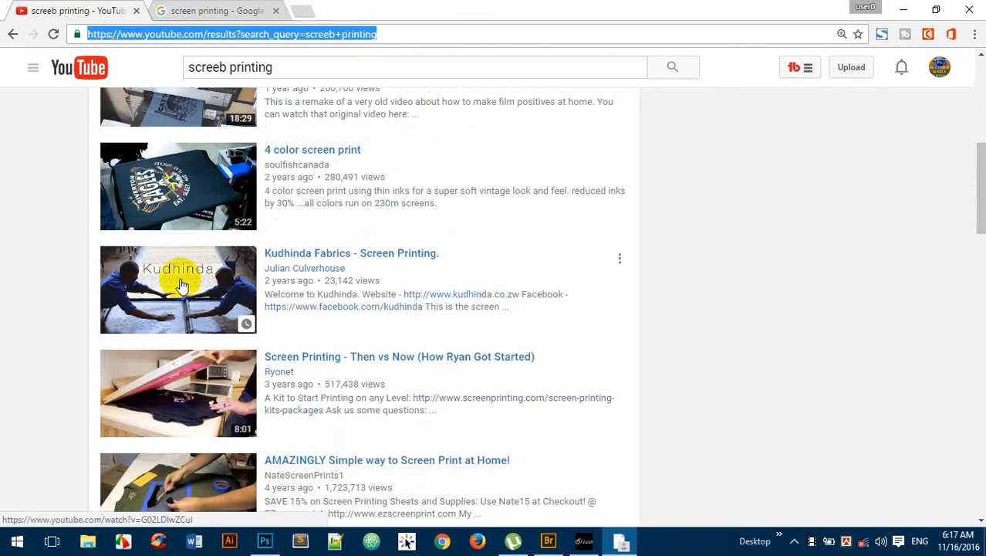
scroll(185, 370, down, 2)
scroll(212, 409, up, 4)
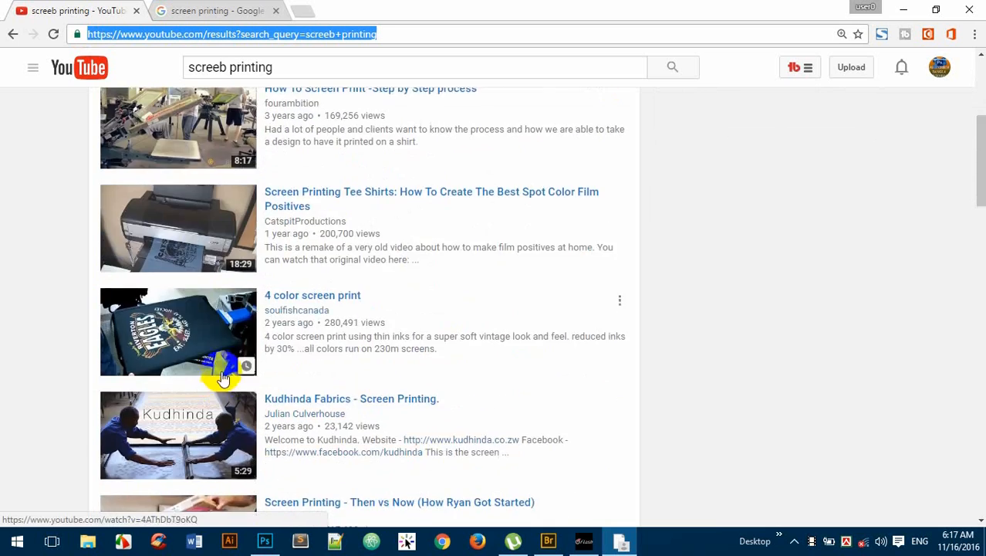
scroll(208, 332, up, 4)
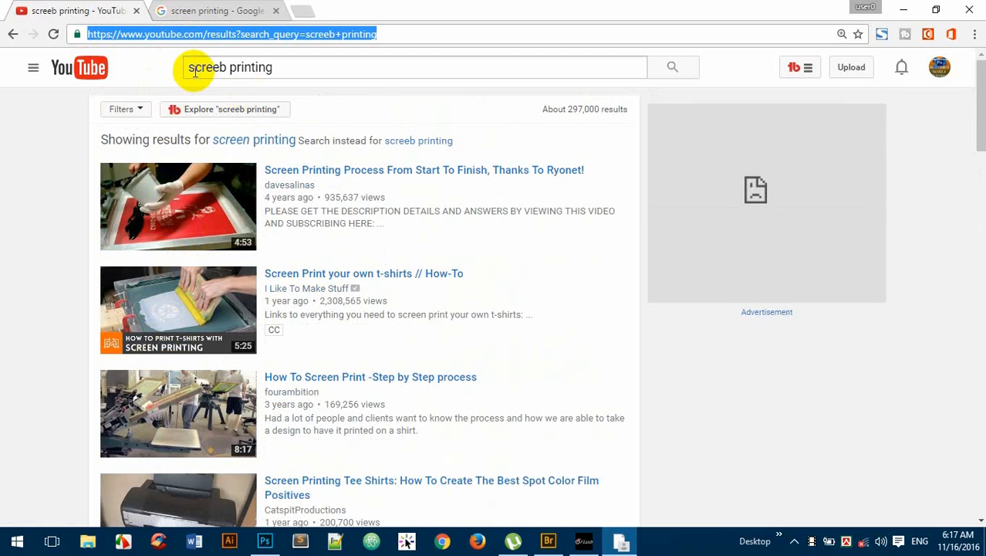
click(212, 9)
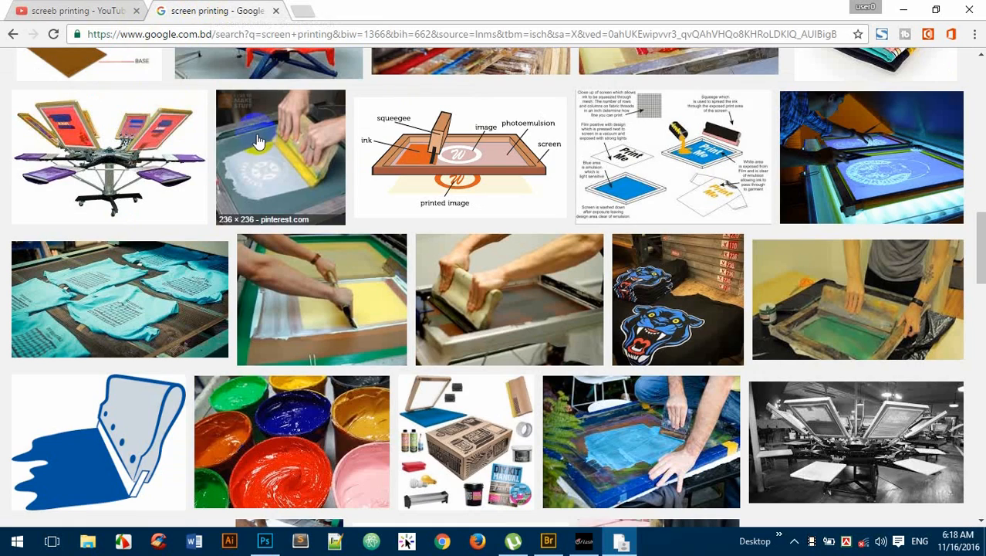
scroll(270, 154, up, 10)
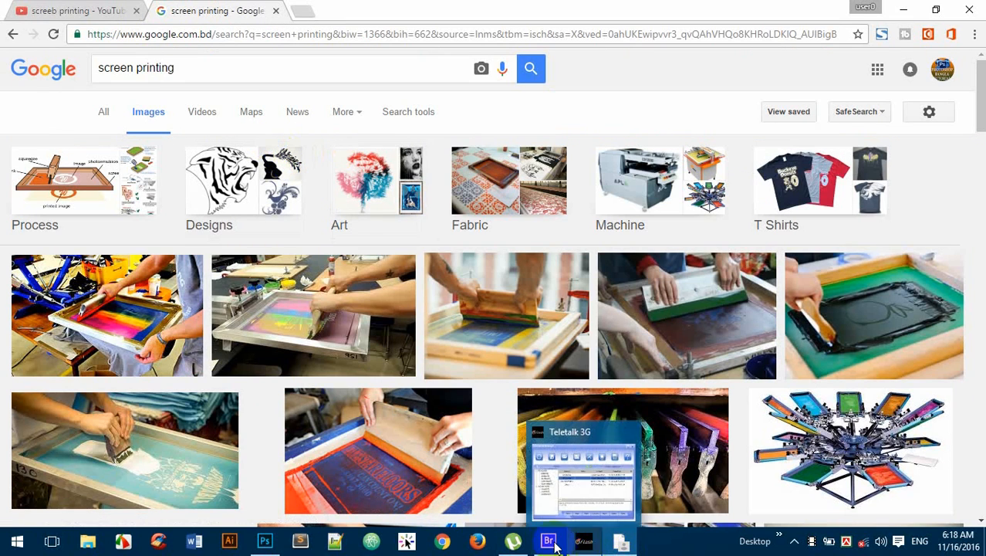
Switch to Photoshop and apply the halftone screen with a frequency of 55 lines/inch, a 45-degree angle and Round shape.
click(265, 543)
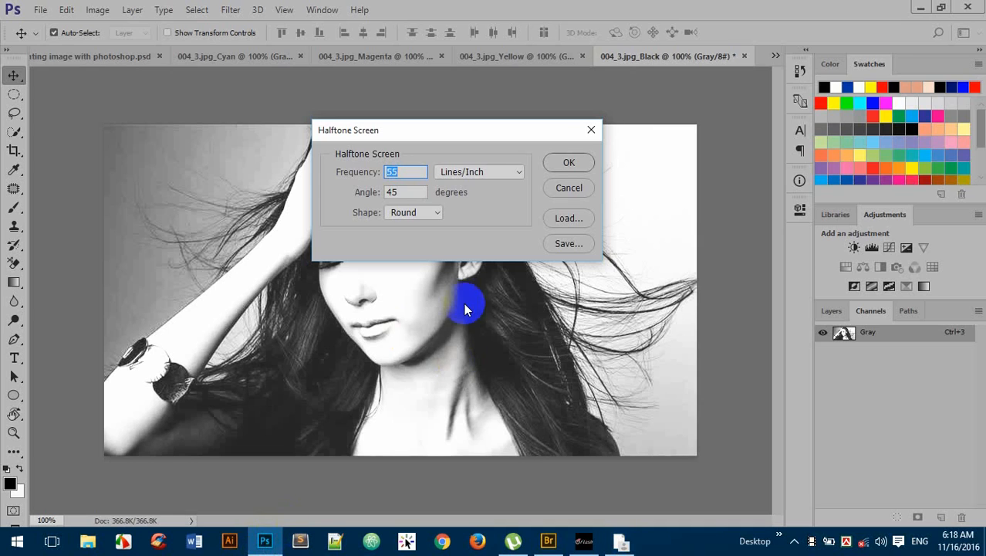
double_click(397, 172)
click(510, 177)
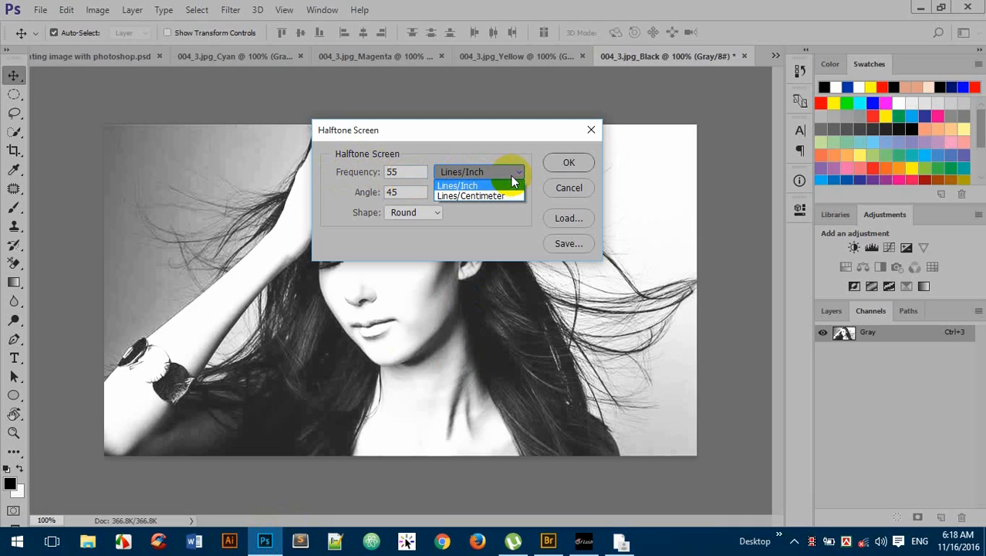
click(461, 186)
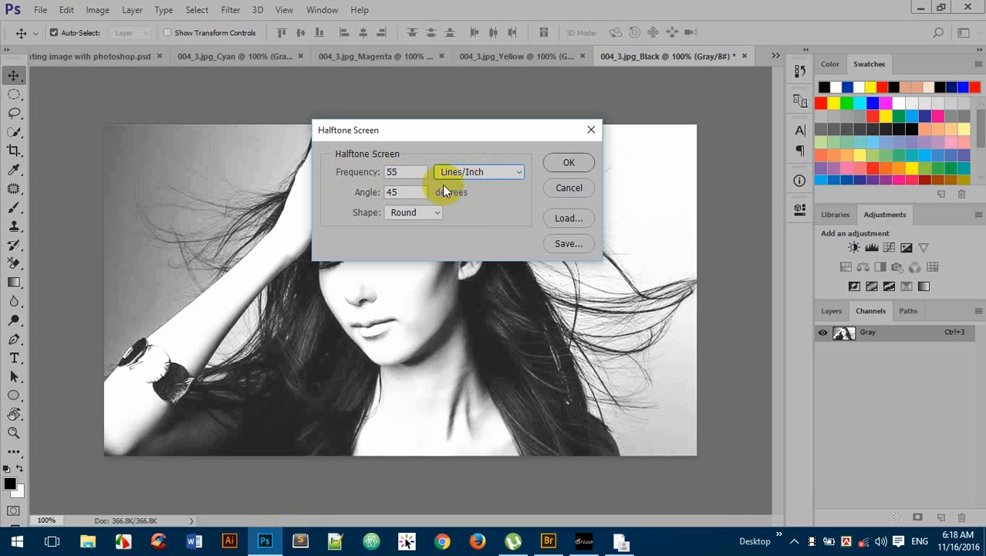
drag(409, 192, 390, 192)
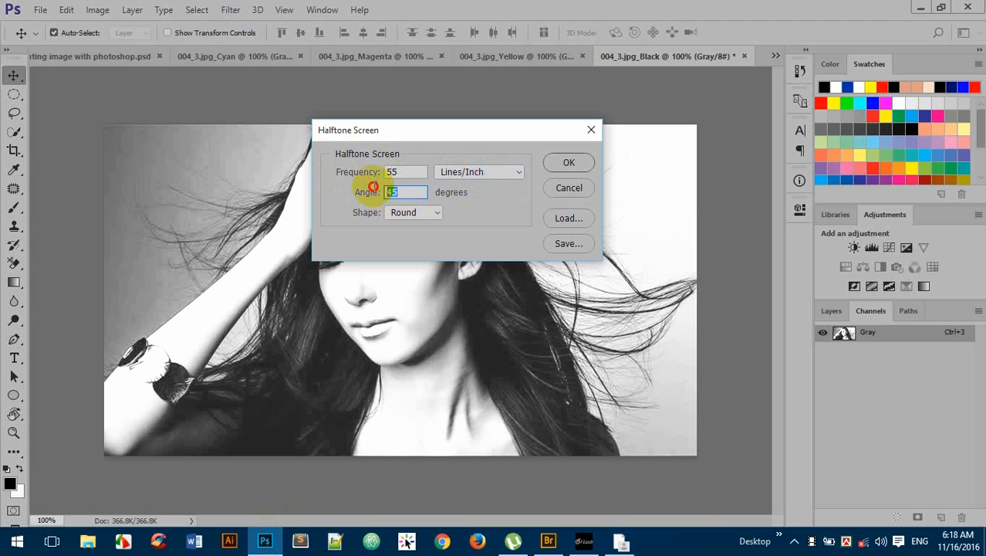
drag(447, 131, 480, 172)
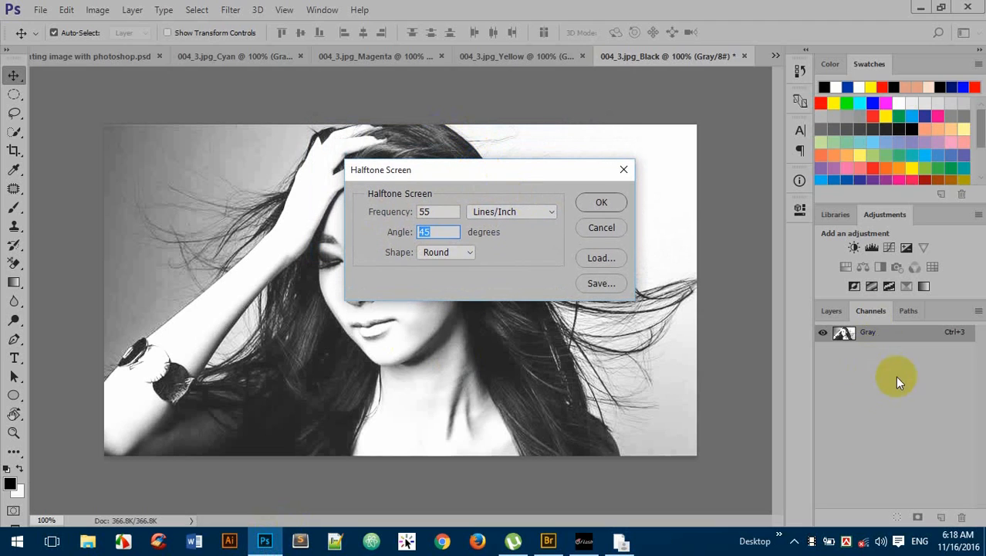
click(602, 203)
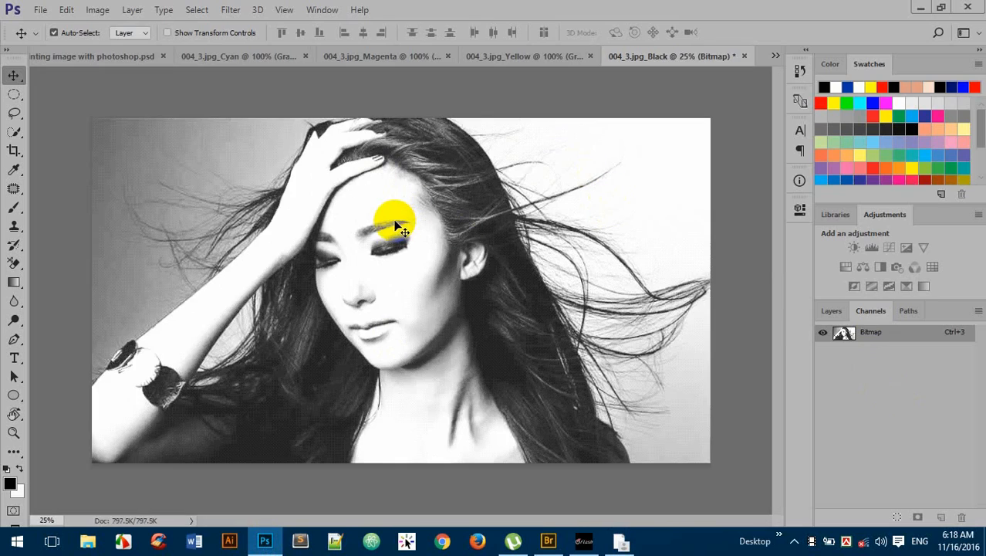
Examine the halftone dots of the black separation up close around the hair, mouth, nose and eye.
scroll(441, 191, up, 3)
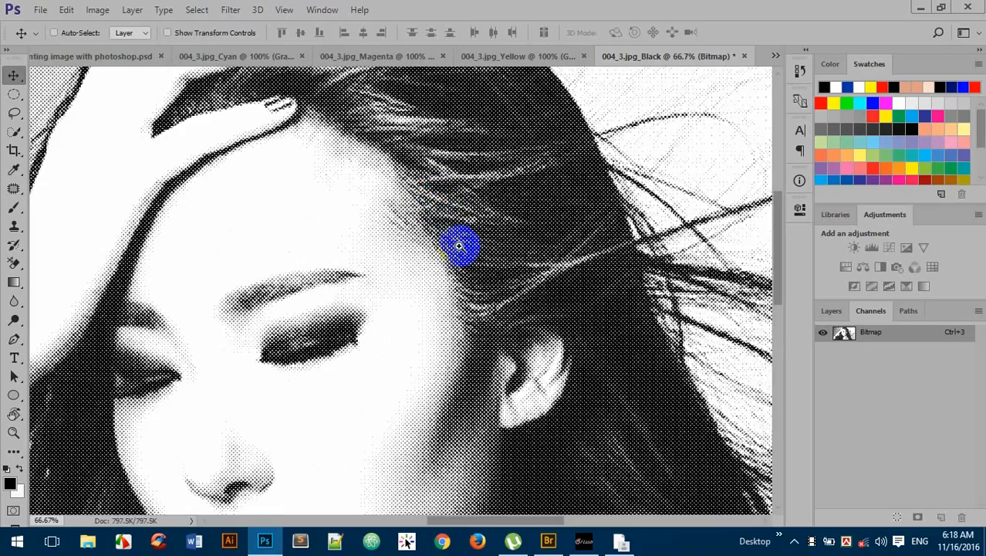
scroll(466, 245, up, 1)
click(466, 246)
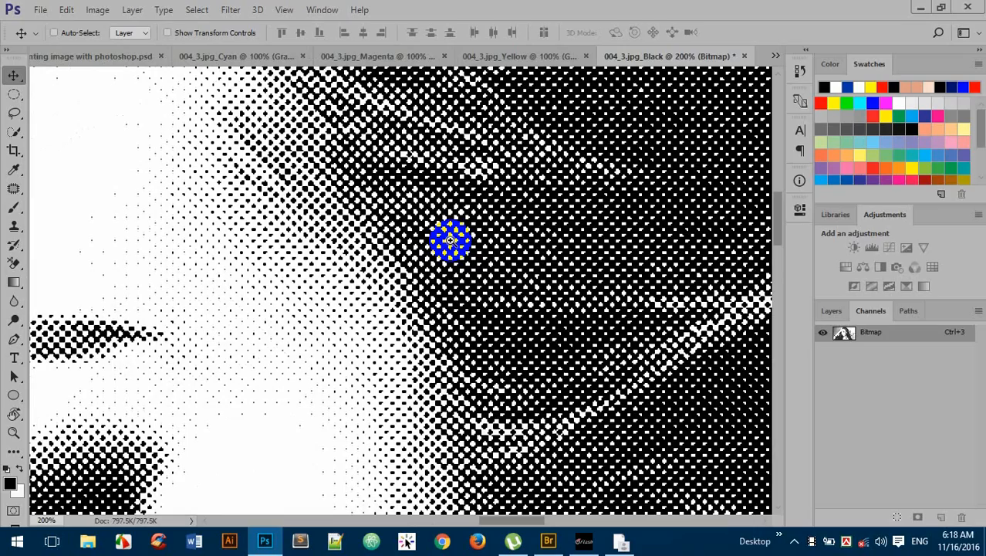
mouse_move(292, 233)
mouse_down()
mouse_move(652, 243)
mouse_move(476, 356)
mouse_move(535, 282)
mouse_move(666, 273)
mouse_up()
mouse_move(370, 321)
mouse_down()
mouse_move(597, 244)
mouse_move(352, 312)
mouse_move(433, 176)
mouse_move(442, 384)
mouse_move(166, 412)
mouse_up()
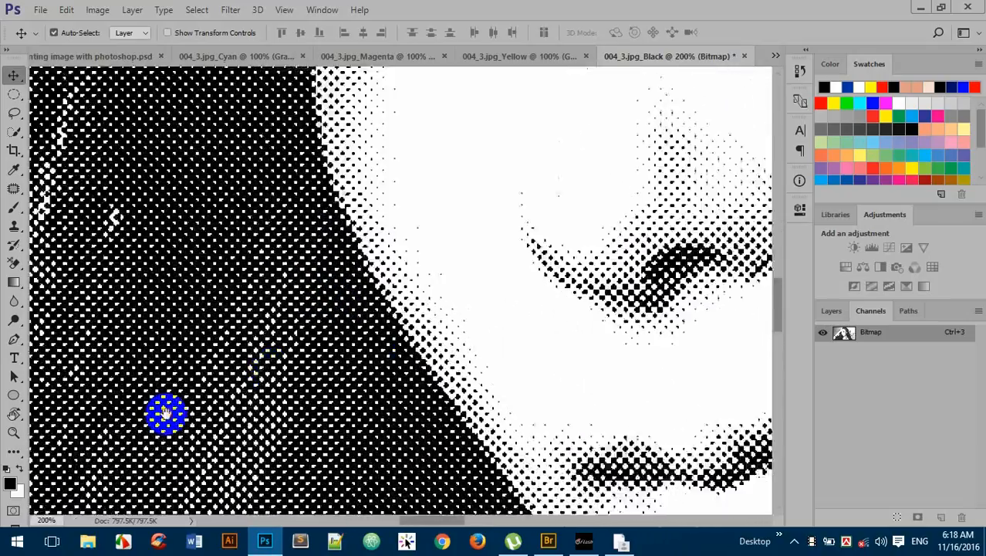
drag(589, 135, 546, 282)
drag(698, 176, 539, 317)
drag(654, 260, 456, 419)
drag(494, 224, 501, 348)
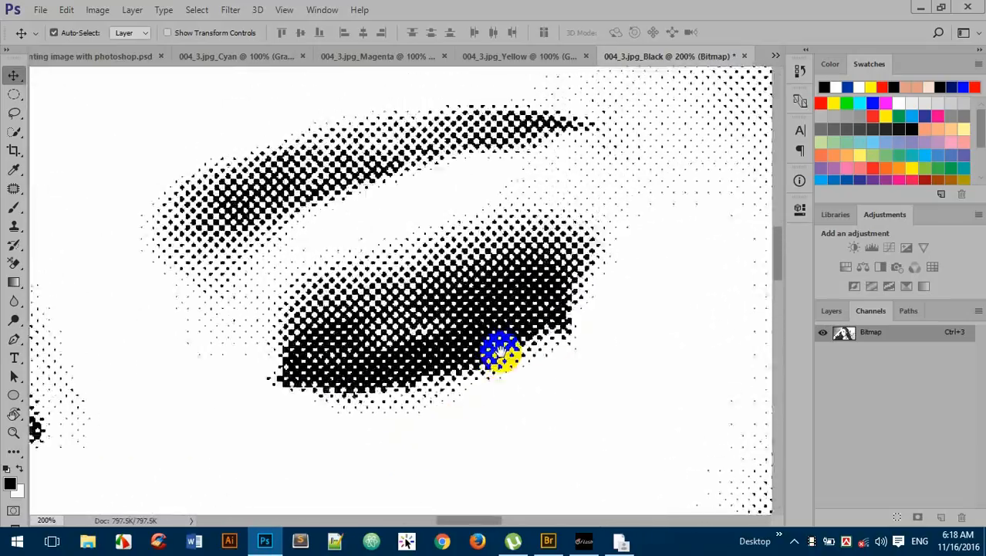
alt+click(503, 320)
alt+click(503, 320)
alt+click(503, 320)
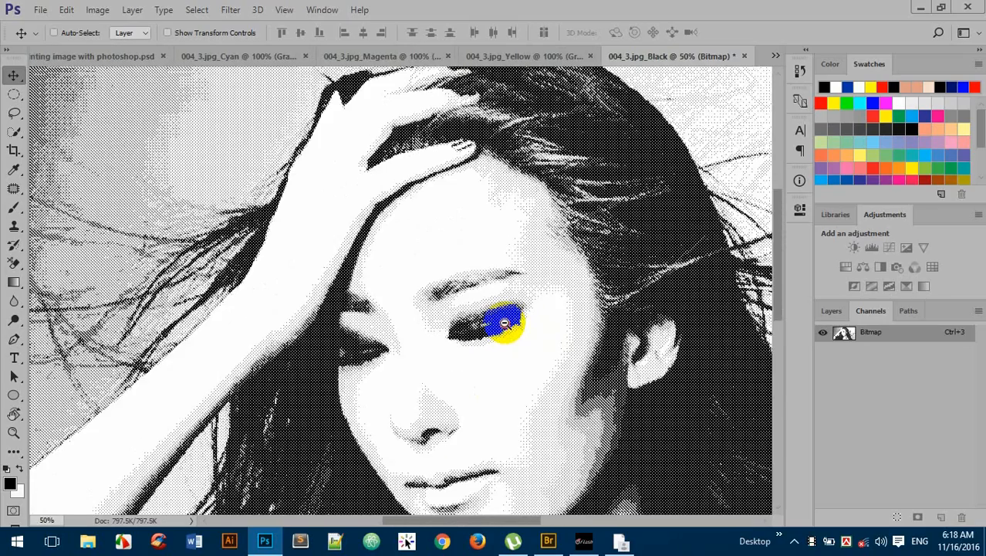
alt+click(503, 320)
drag(583, 297, 462, 242)
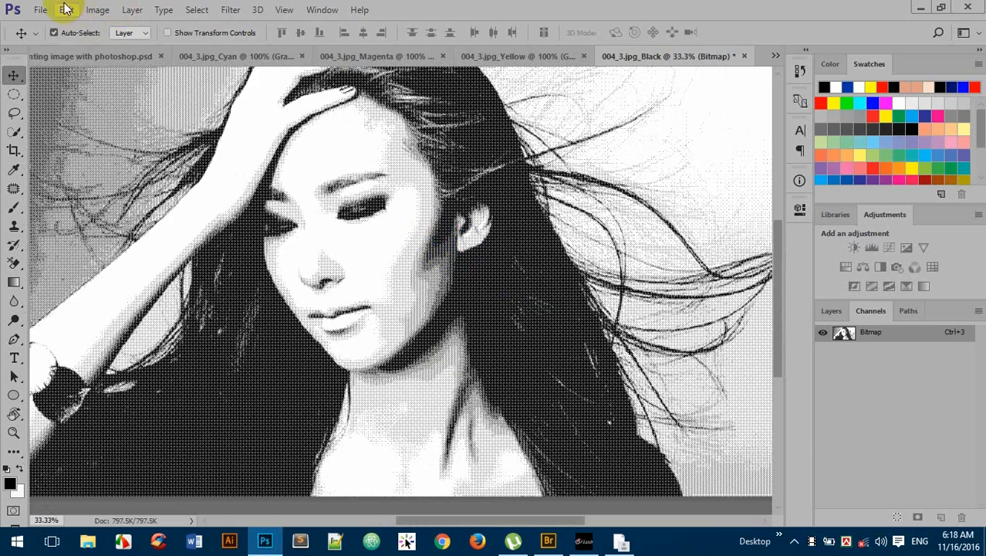
click(88, 14)
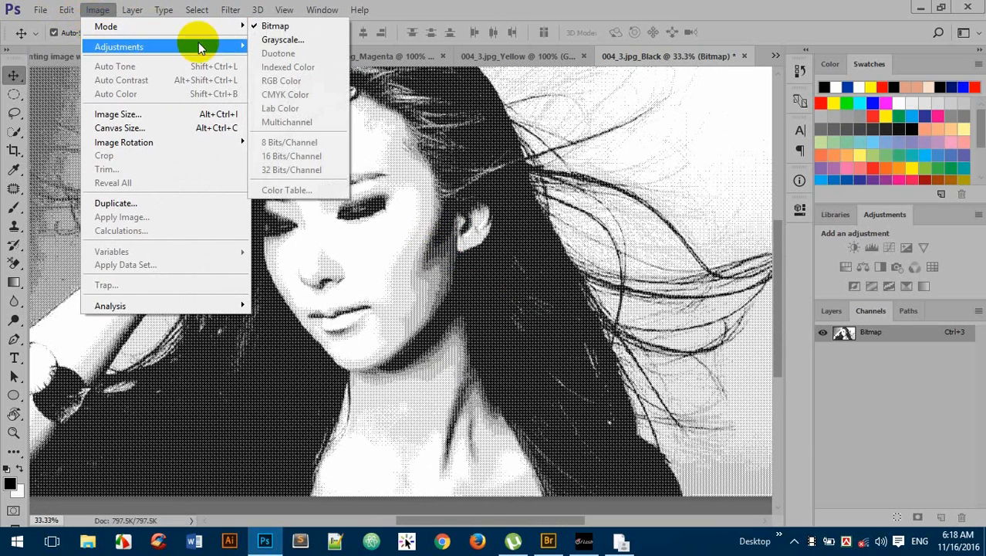
mouse_move(159, 30)
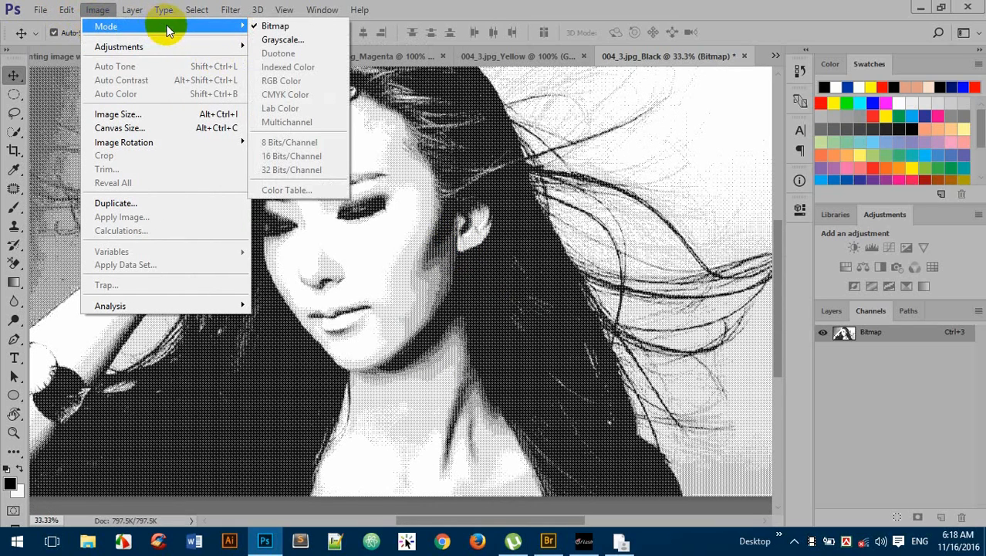
click(909, 390)
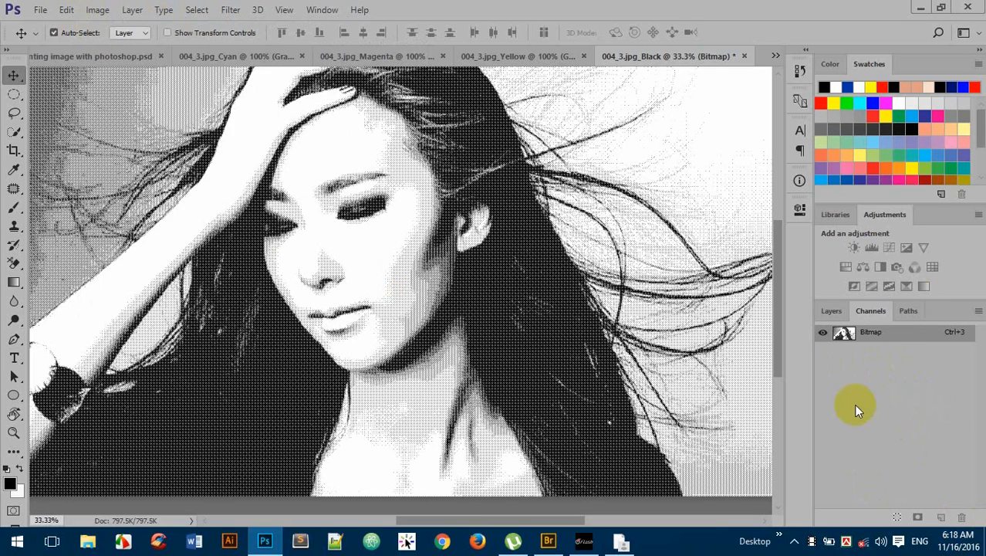
click(831, 312)
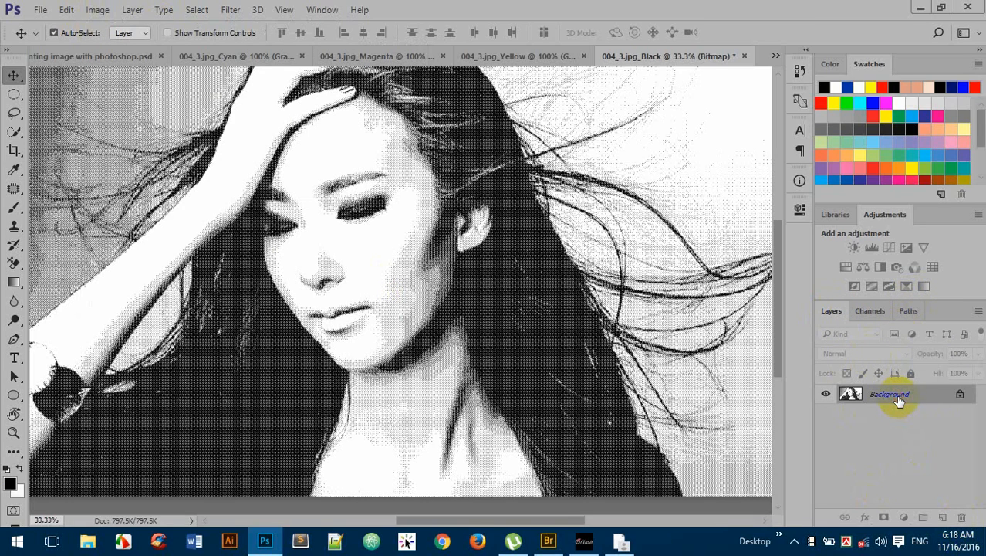
click(159, 11)
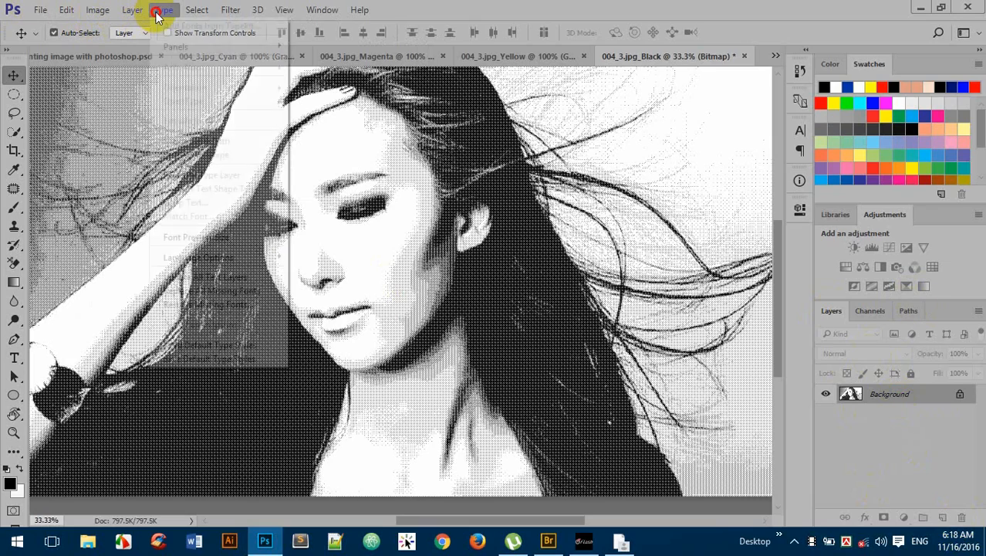
mouse_move(193, 11)
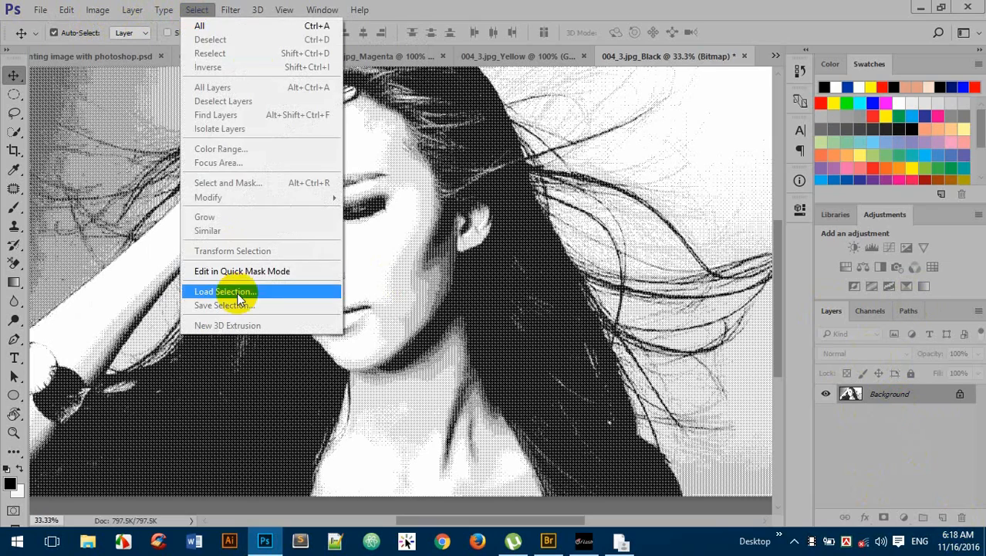
mouse_move(71, 10)
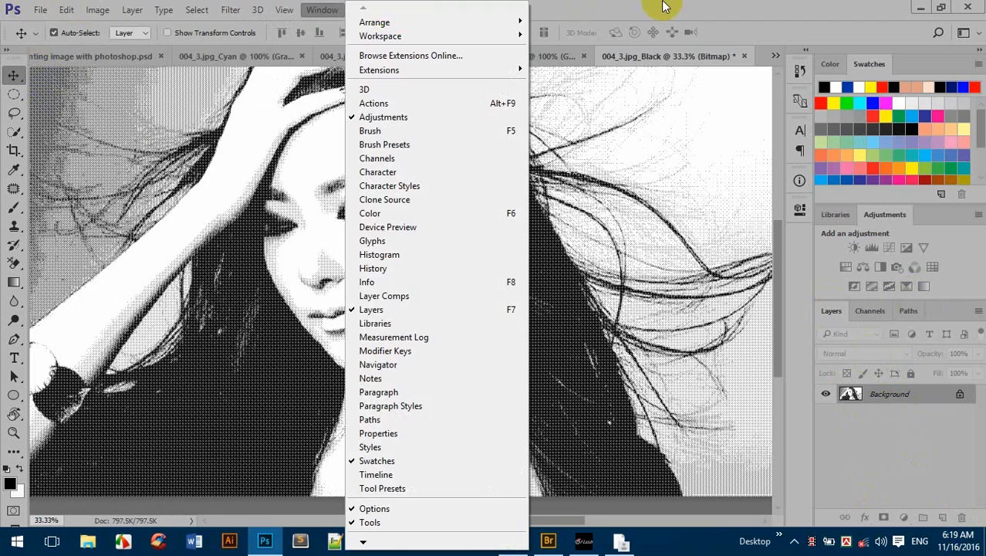
click(668, 9)
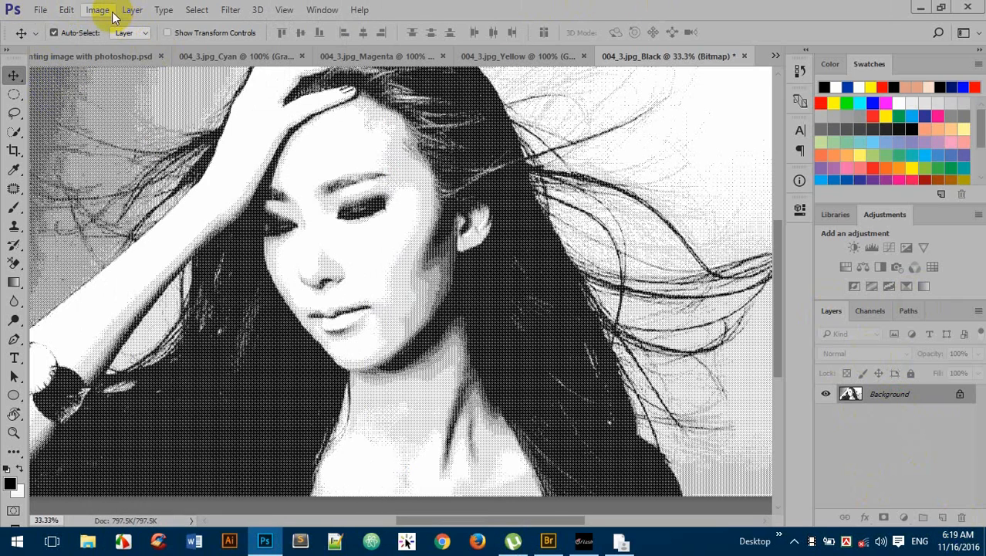
Convert the halftoned black separation from Bitmap back to Grayscale with a size ratio of 1.
click(114, 17)
mouse_move(176, 26)
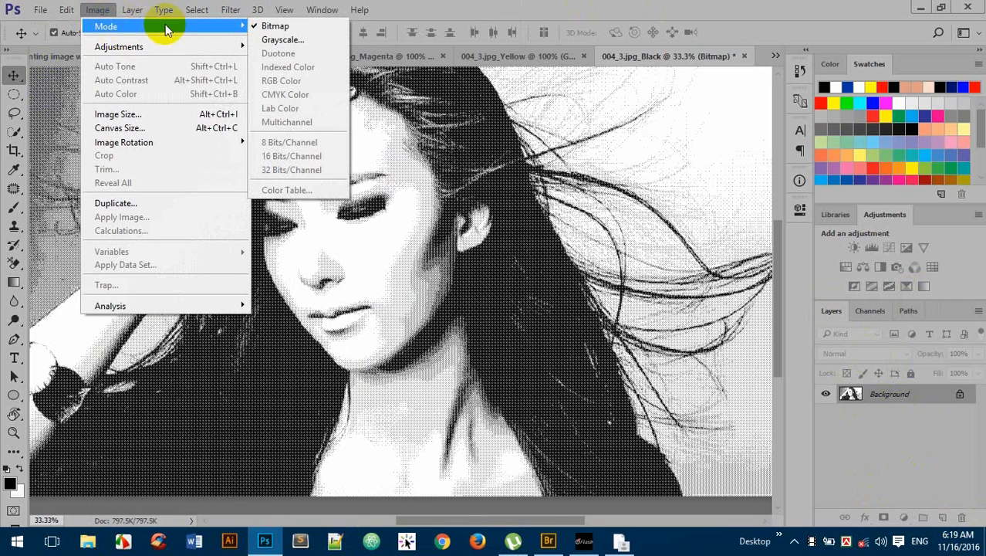
click(266, 40)
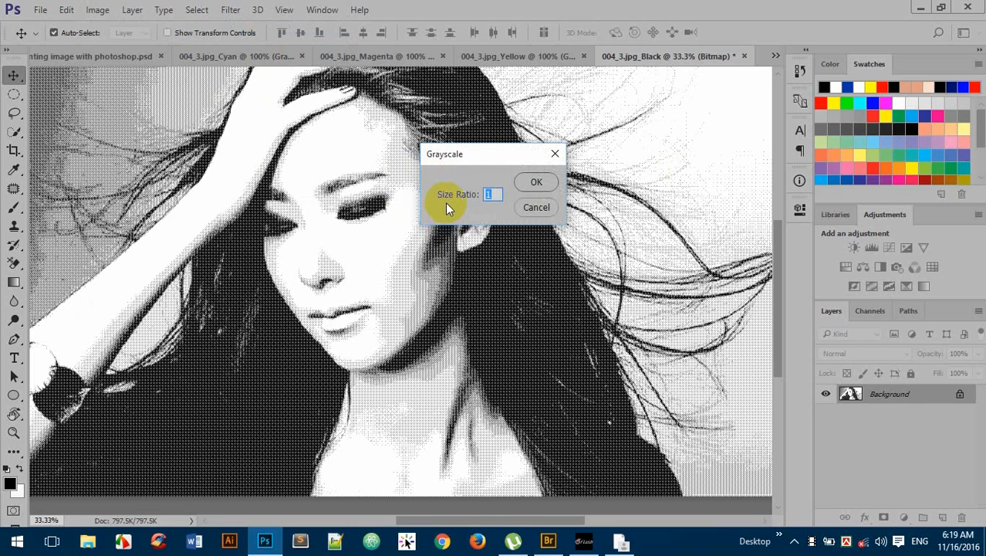
click(544, 182)
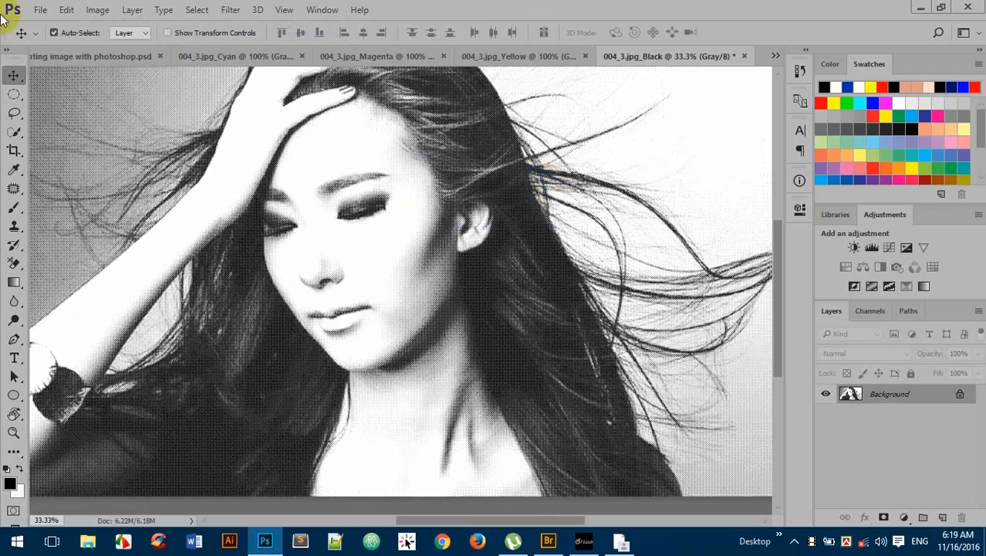
Select the white areas of the black separation with Color Range, sampling white on the face at a fuzziness of 200.
scroll(341, 171, up, 2)
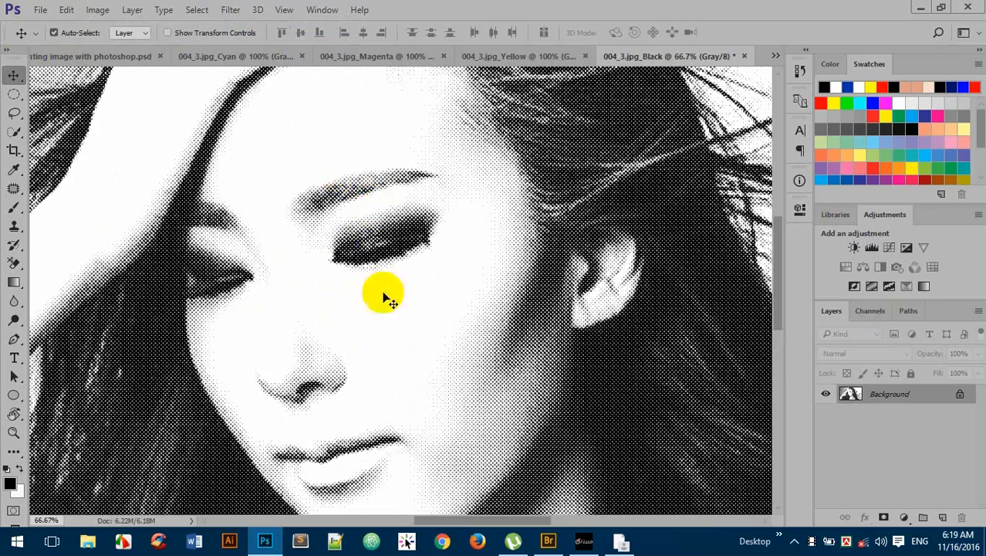
scroll(402, 245, down, 4)
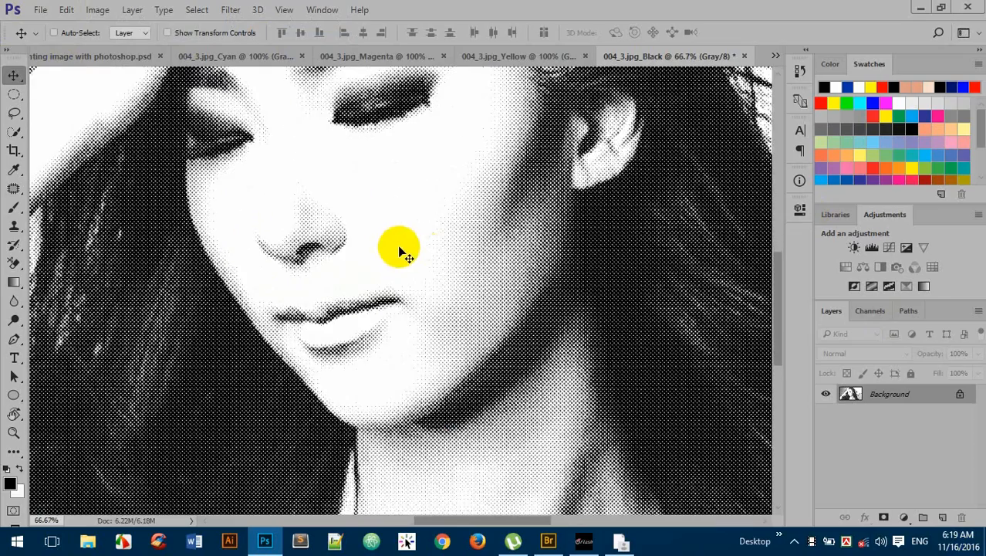
scroll(498, 251, down, 2)
scroll(434, 205, up, 2)
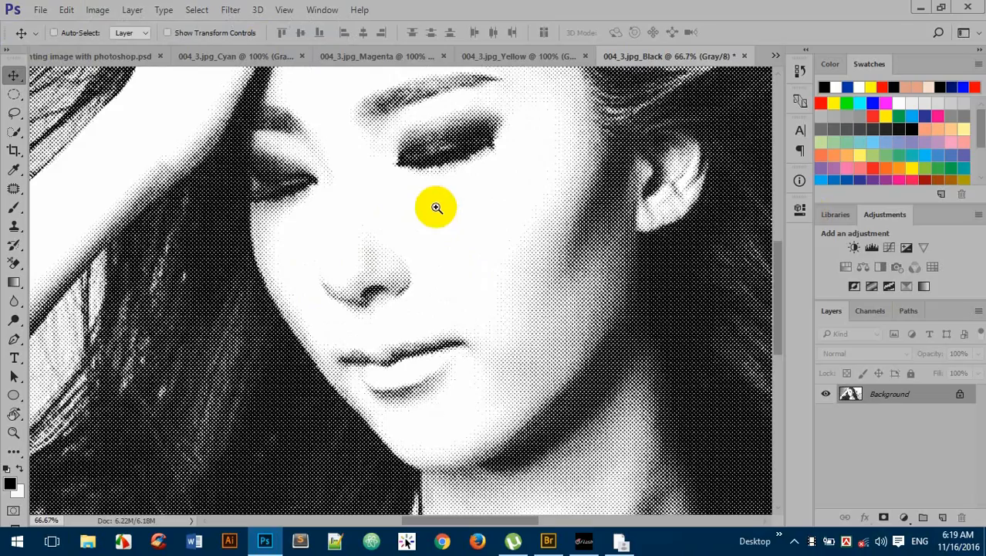
scroll(437, 208, down, 2)
scroll(425, 224, up, 2)
click(199, 10)
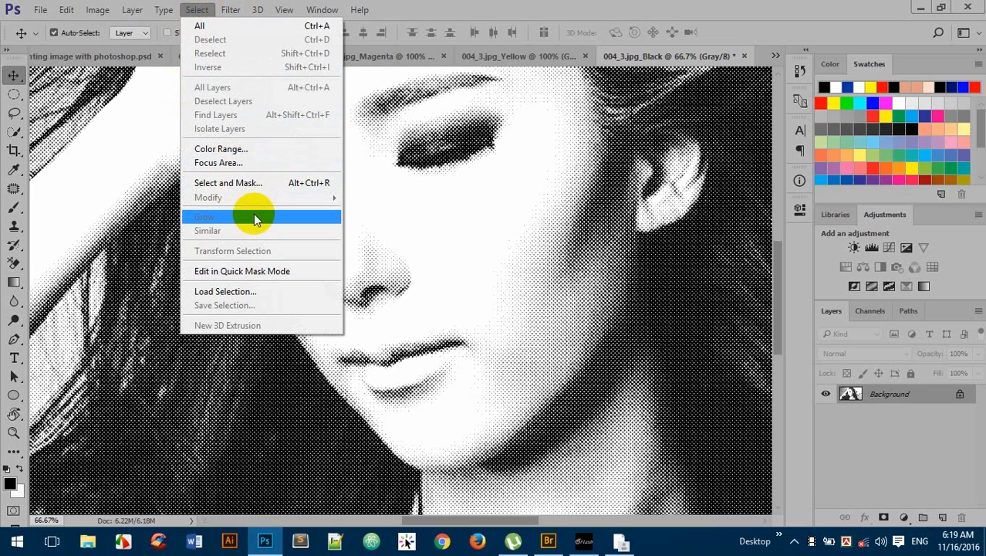
click(284, 146)
click(429, 205)
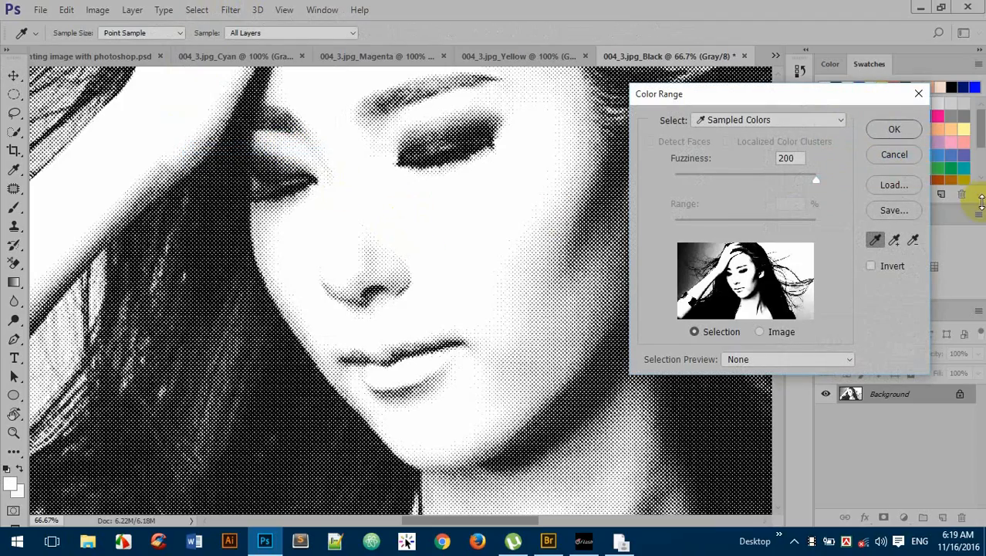
click(895, 131)
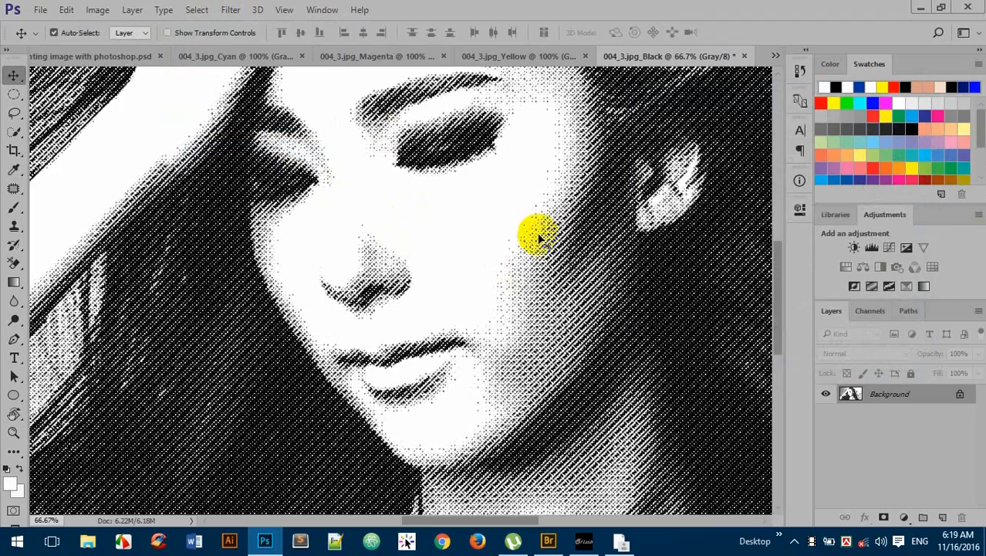
Unlock the black separation's Background layer and delete the selected white areas from it.
click(960, 393)
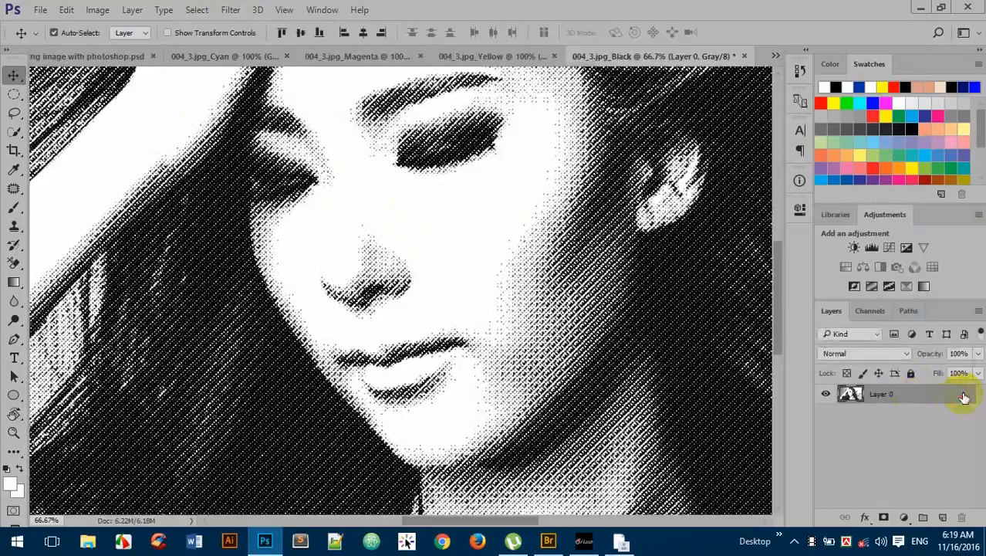
key(h)
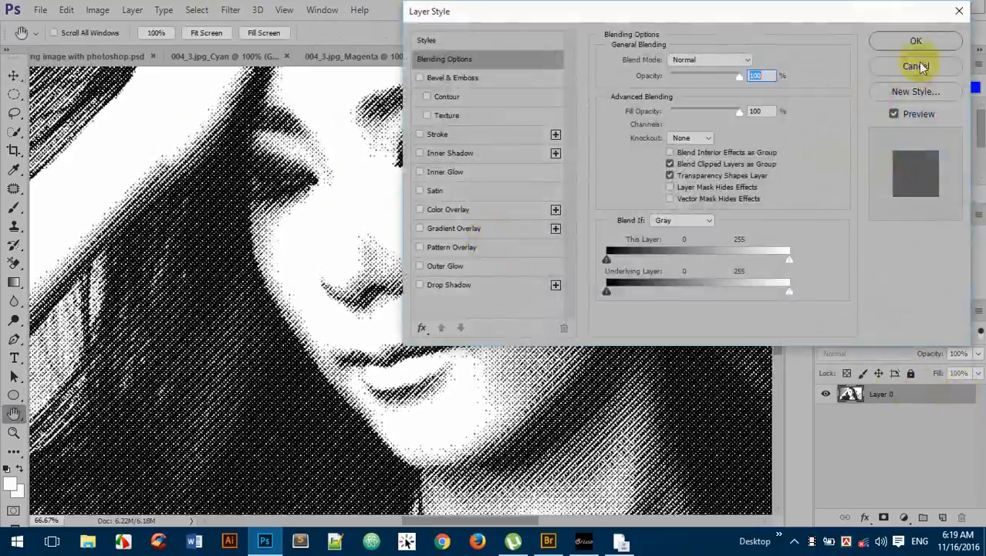
click(910, 63)
key(v)
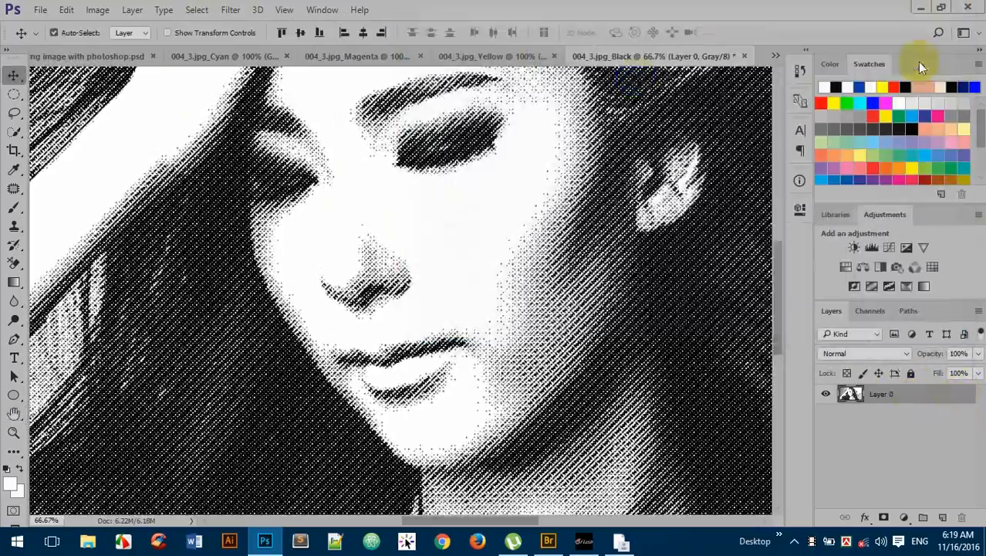
drag(451, 171, 435, 158)
key(ctrl+minus)
key(ctrl+minus)
key(ctrl+minus)
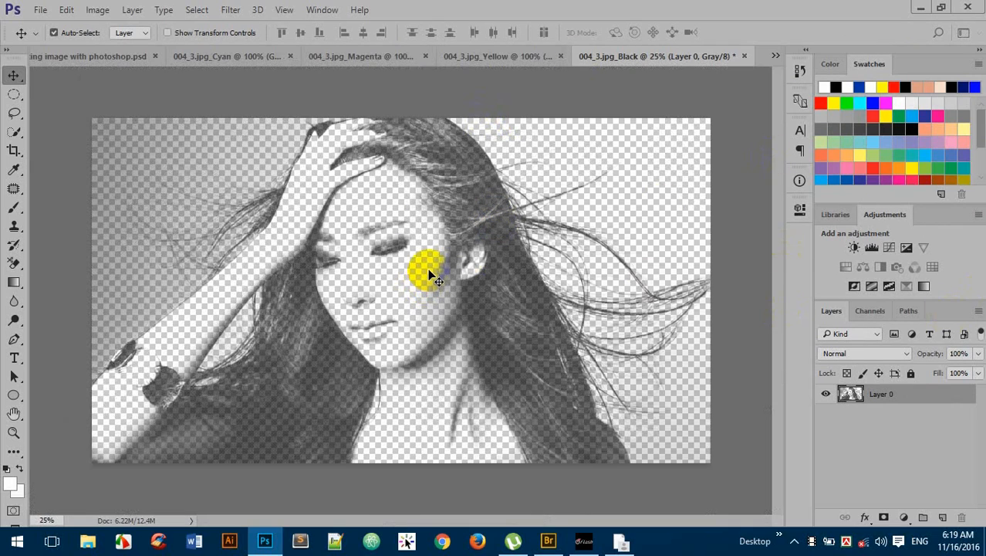
click(543, 307)
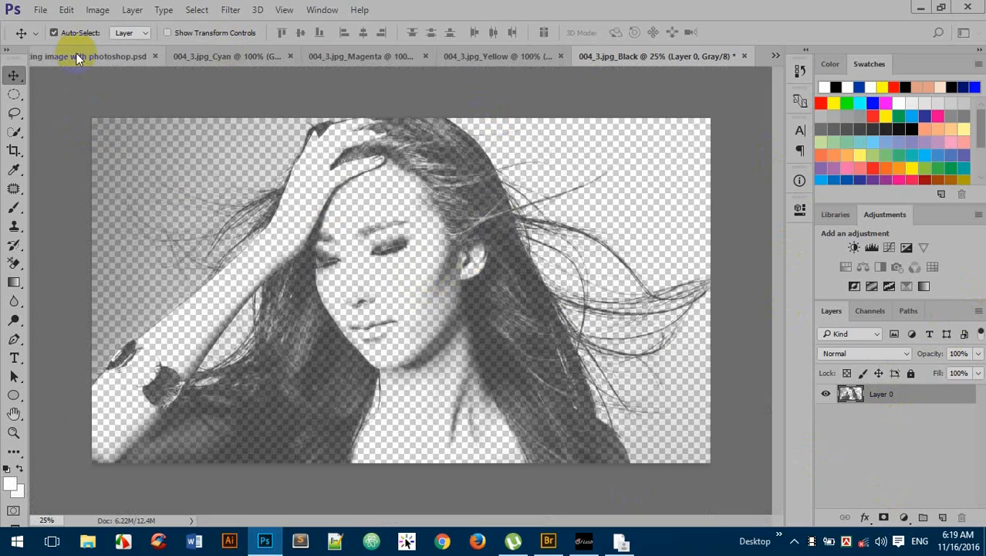
Convert the black separation to CMYK Color, accepting the default profile, and rename its layer black.
click(106, 11)
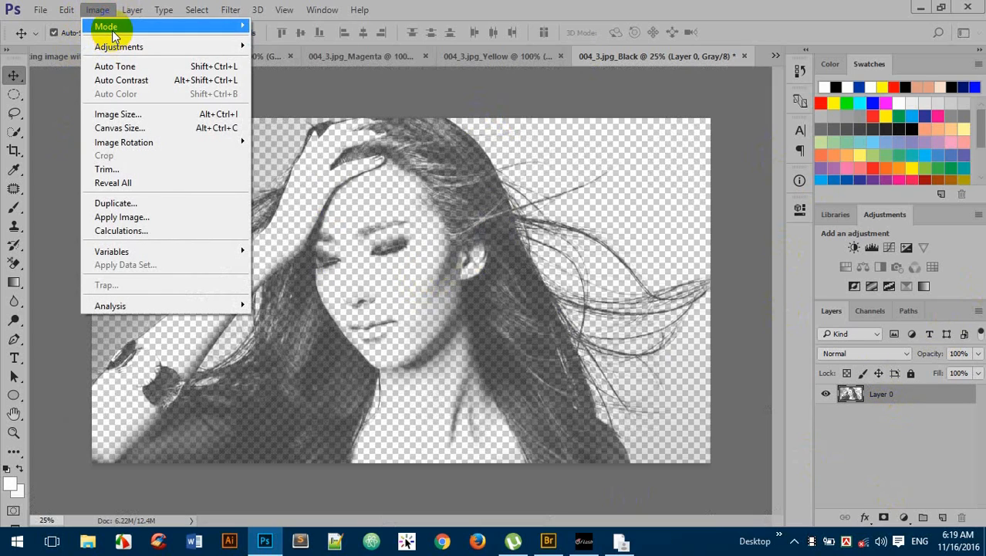
mouse_move(115, 32)
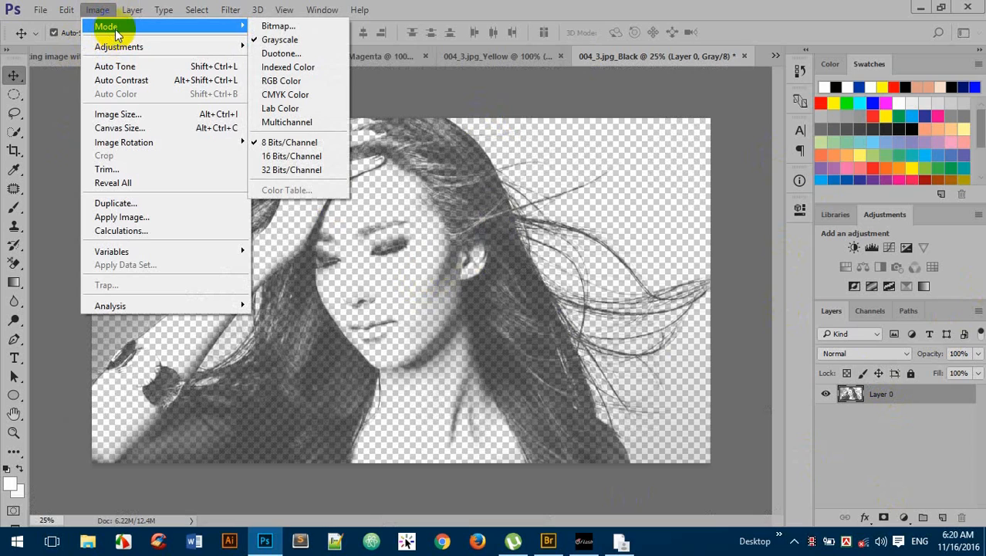
click(295, 95)
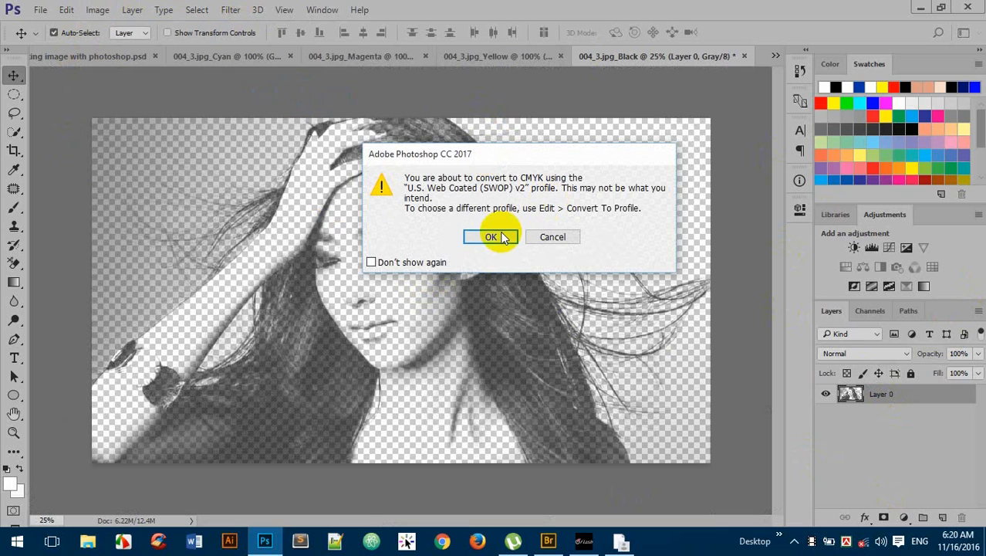
click(437, 234)
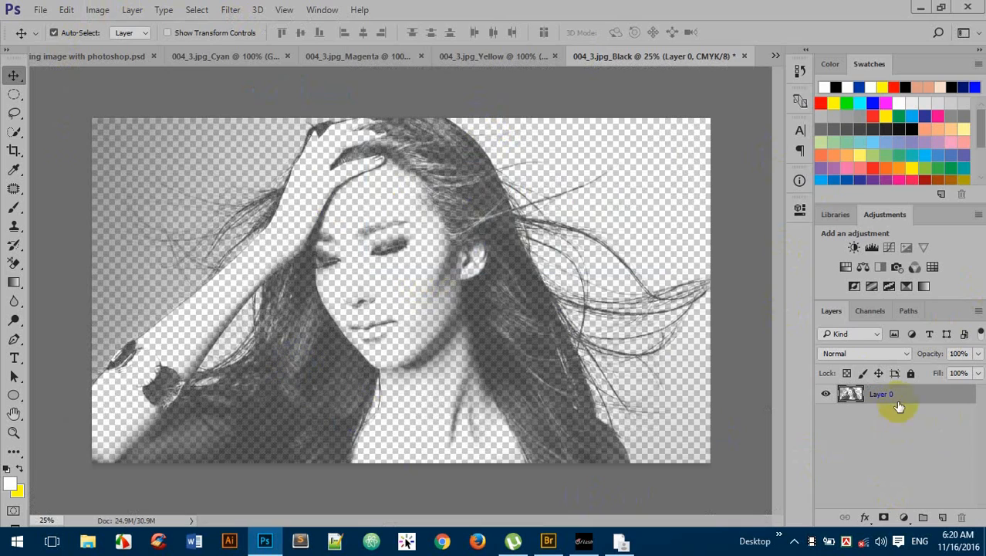
click(866, 394)
click(983, 452)
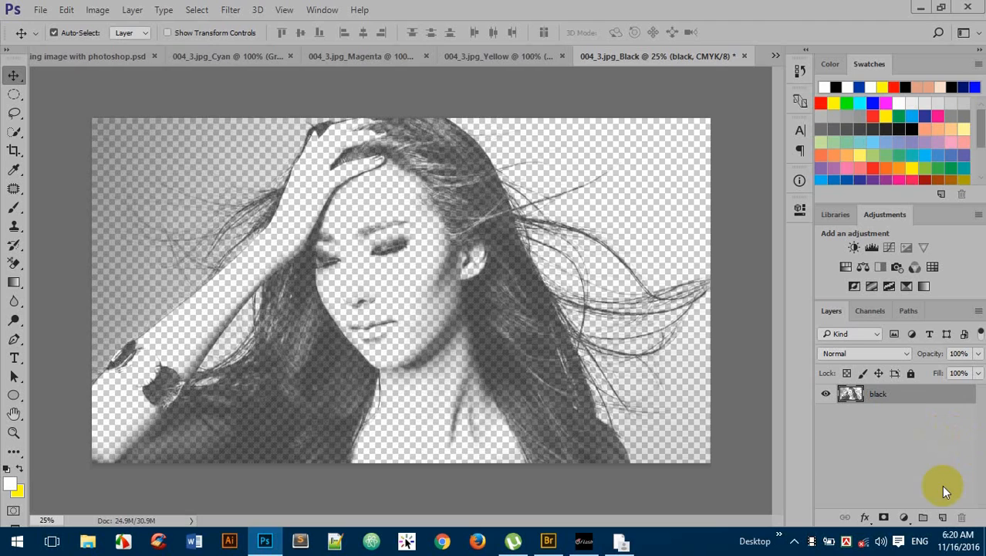
Start converting the 004_3.jpg_Yellow document to Bitmap mode with 300 pixels/inch output and the Halftone Screen method.
click(488, 57)
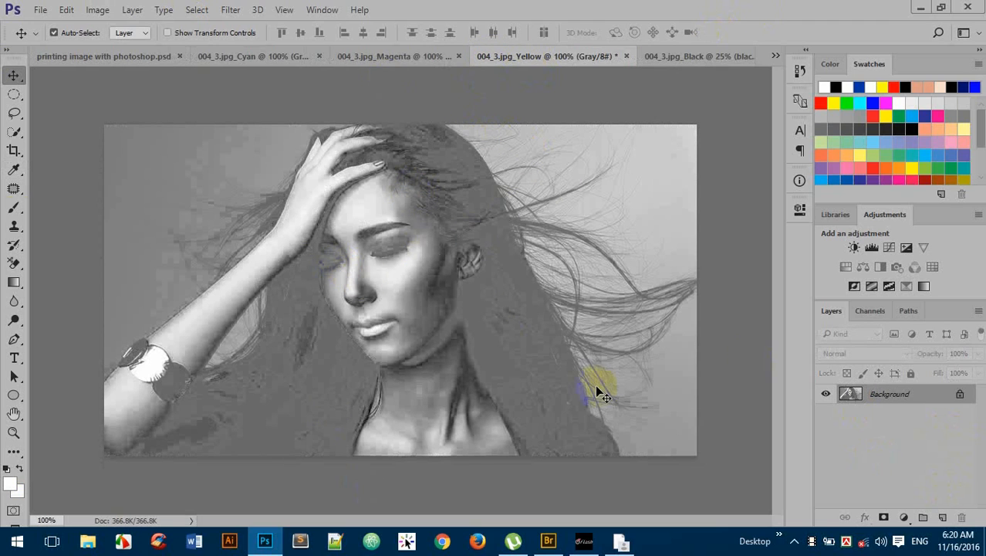
click(97, 9)
mouse_move(105, 27)
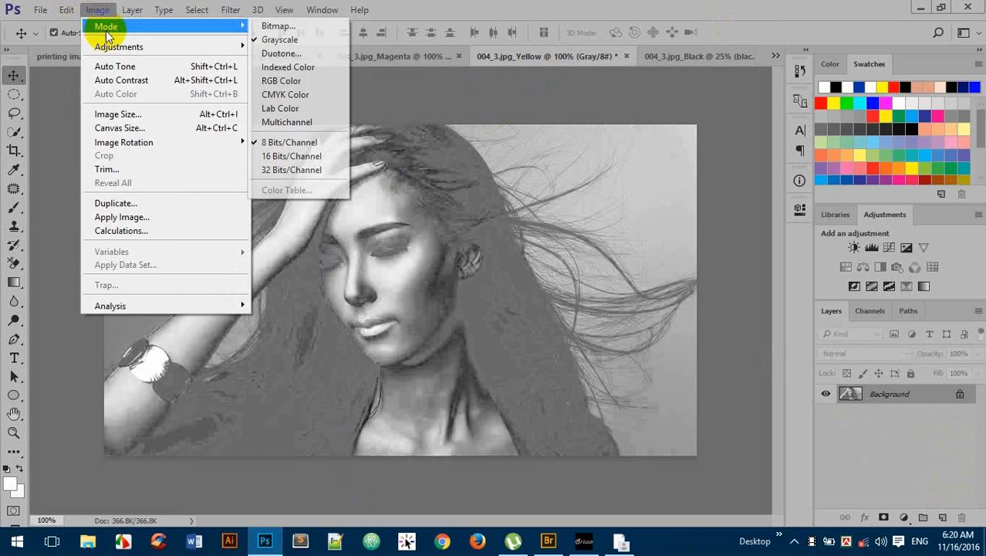
click(276, 26)
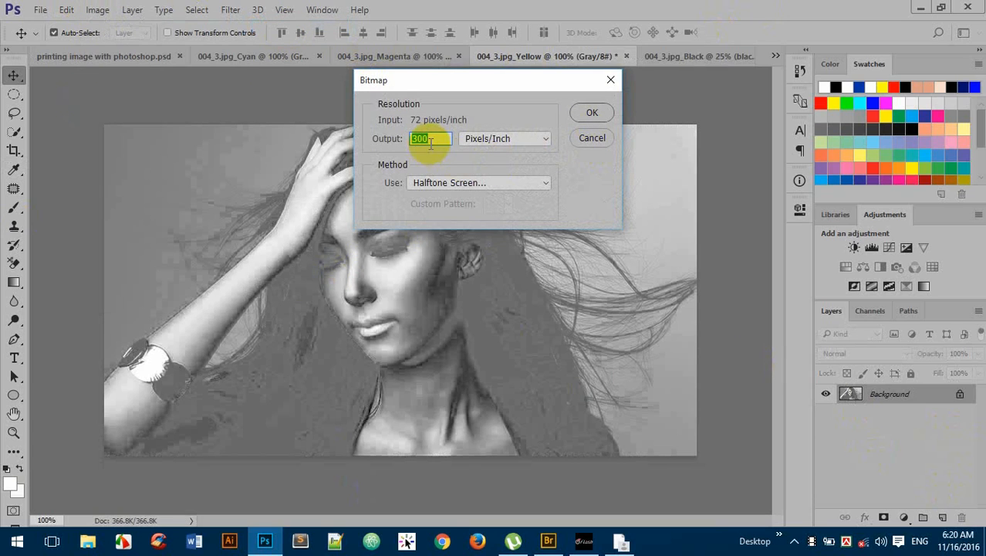
click(592, 110)
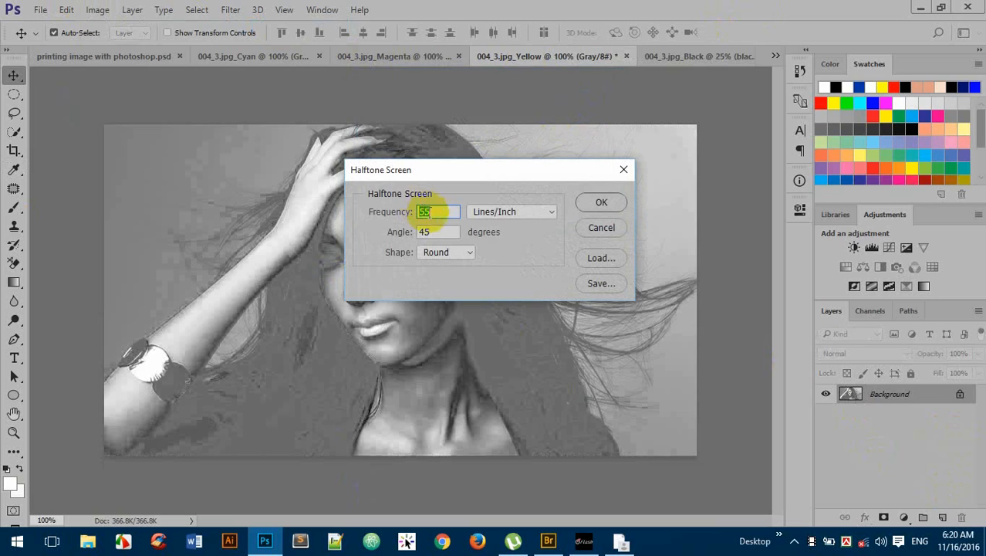
Apply the yellow separation's halftone screen with a frequency of 55 lines/inch, a 0-degree angle and Round shape.
drag(478, 171, 549, 158)
double_click(517, 220)
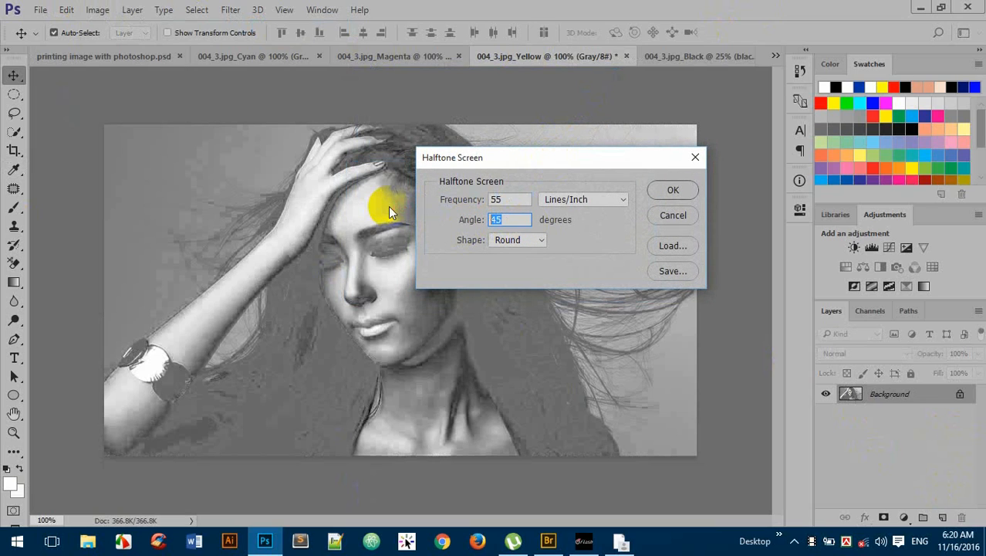
text(0)
click(519, 242)
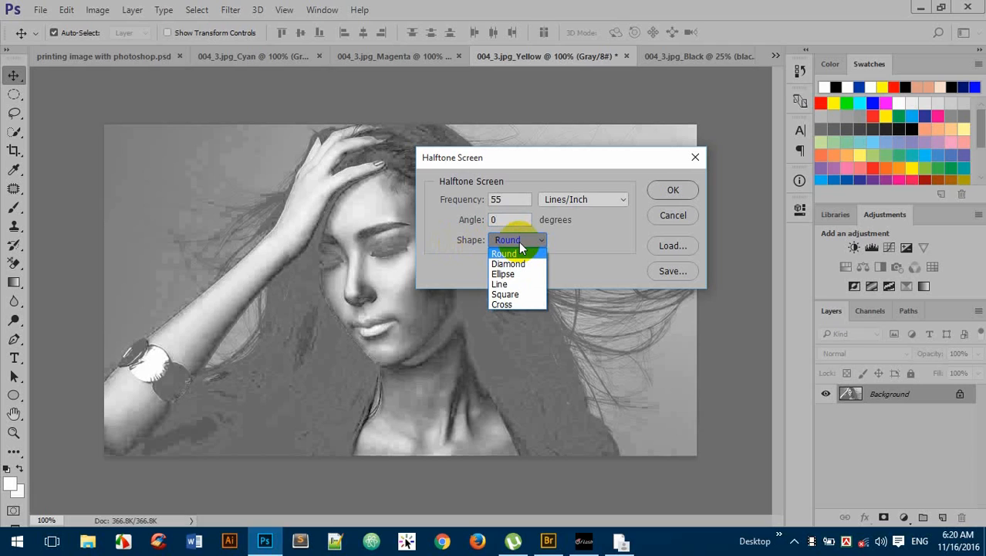
click(519, 243)
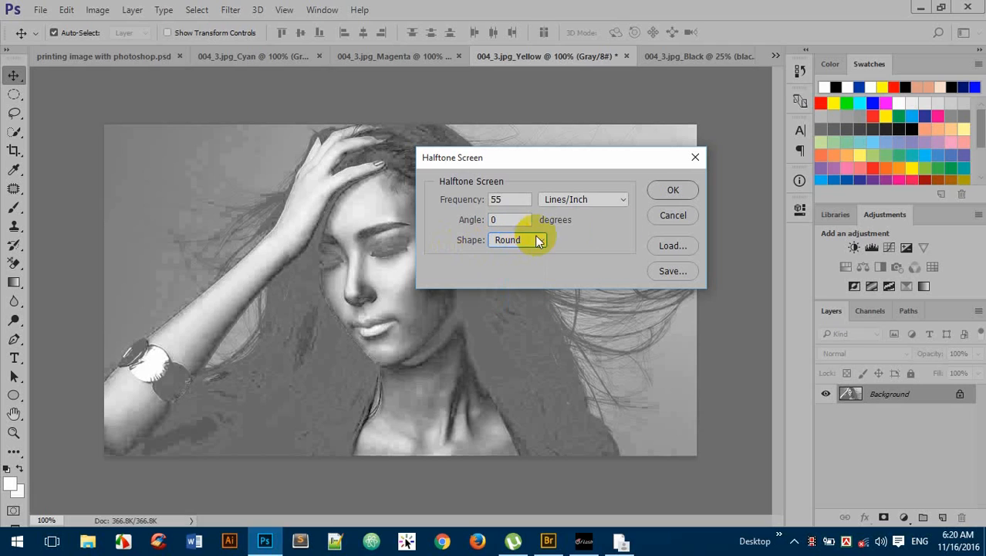
click(674, 191)
Convert the halftoned yellow separation from Bitmap back to Grayscale with a size ratio of 1.
key(ctrl+minus)
key(ctrl+minus)
key(ctrl+minus)
key(ctrl+minus)
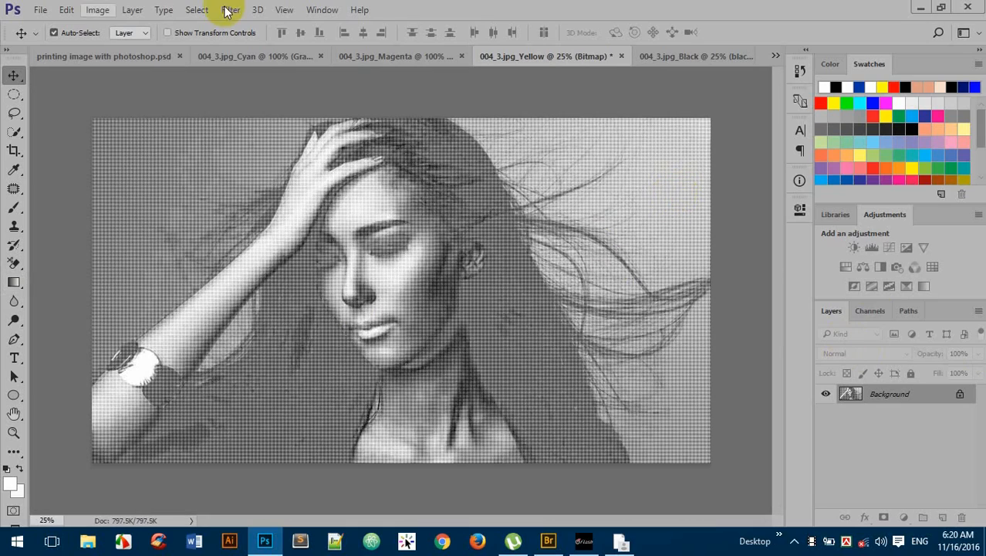
click(97, 9)
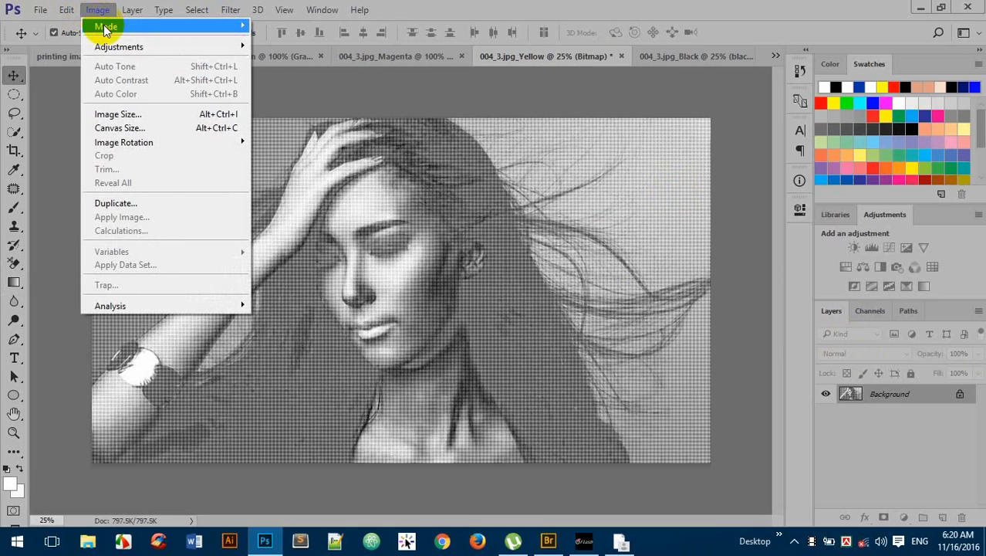
mouse_move(114, 24)
click(284, 41)
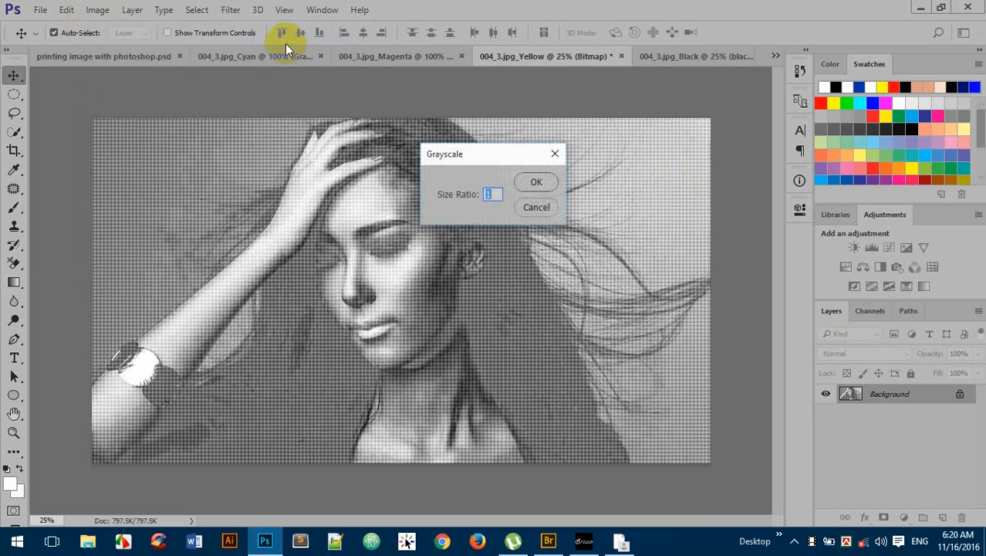
click(531, 187)
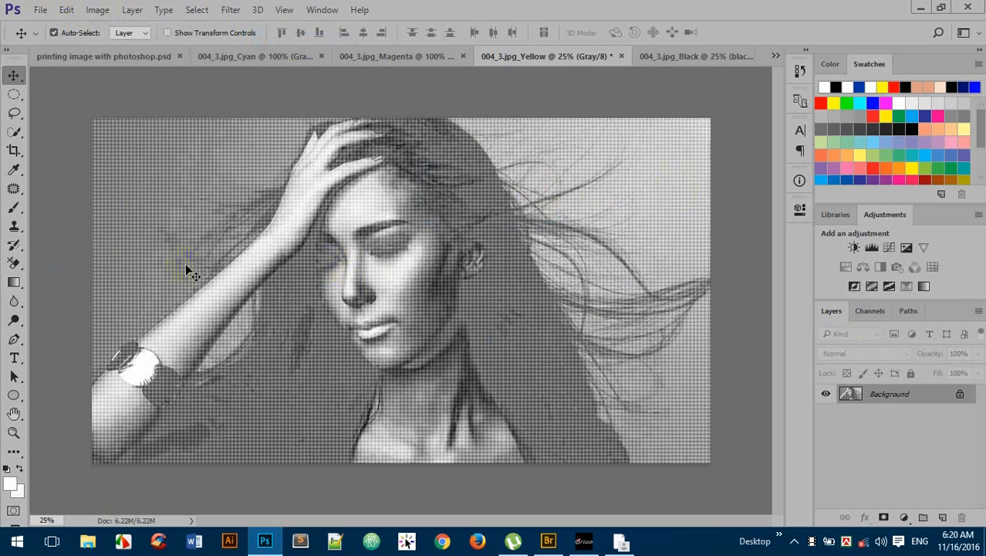
Examine the halftone dots of the yellow separation up close on the forehead above the eyebrow.
ctrl+click(403, 192)
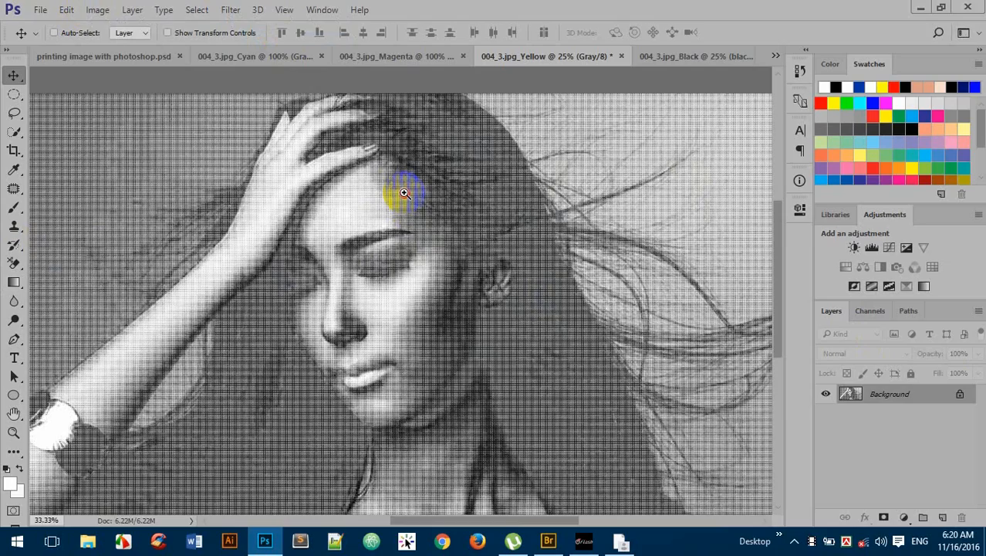
ctrl+click(403, 192)
ctrl+click(405, 192)
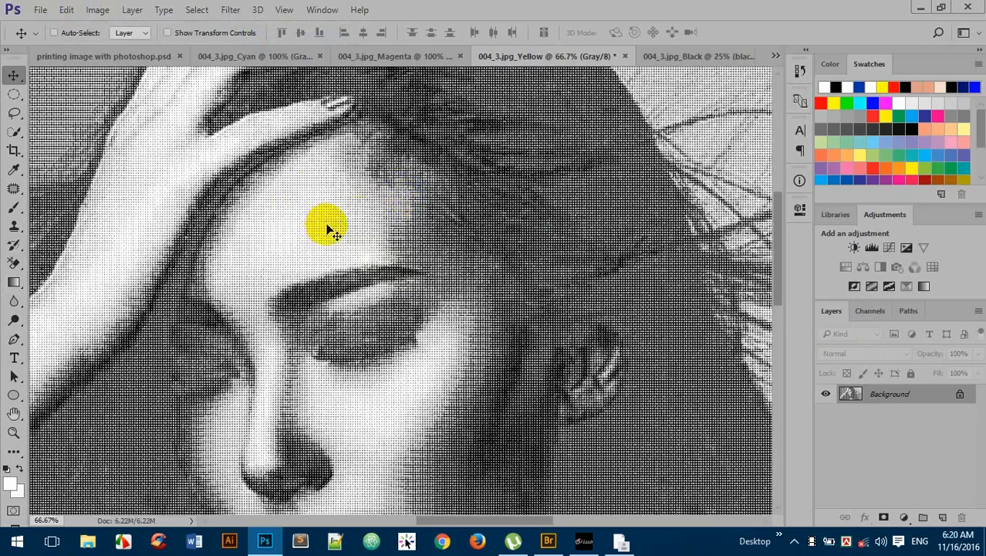
ctrl+click(362, 217)
ctrl+click(358, 217)
ctrl+click(358, 217)
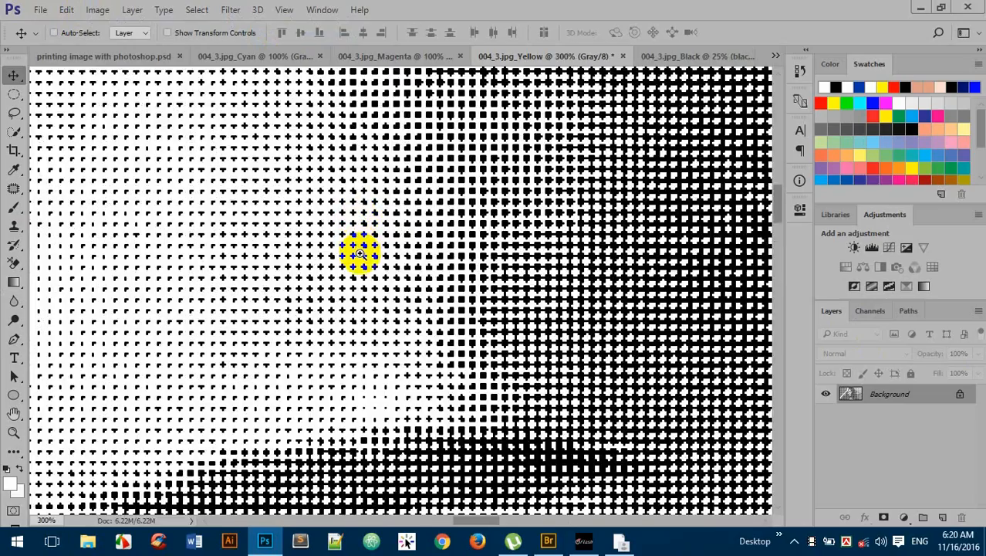
ctrl+click(360, 250)
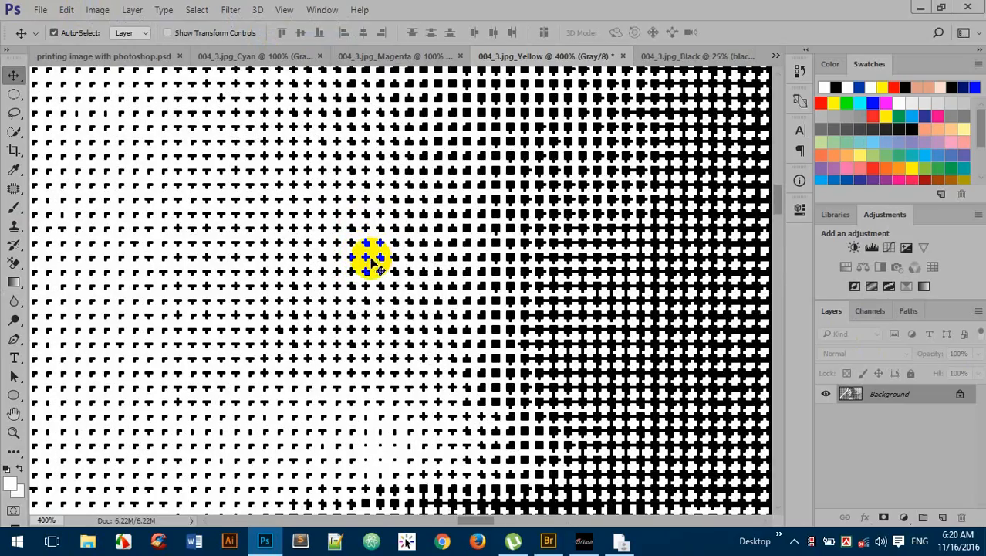
Select the white areas of the yellow separation with Color Range, using Sampled Colors and a fuzziness of 200.
click(197, 10)
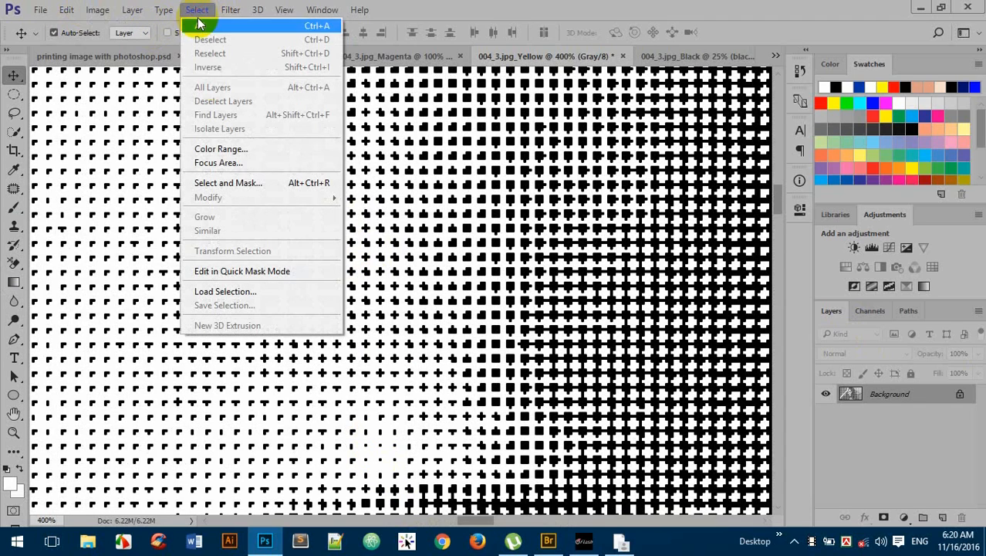
click(253, 148)
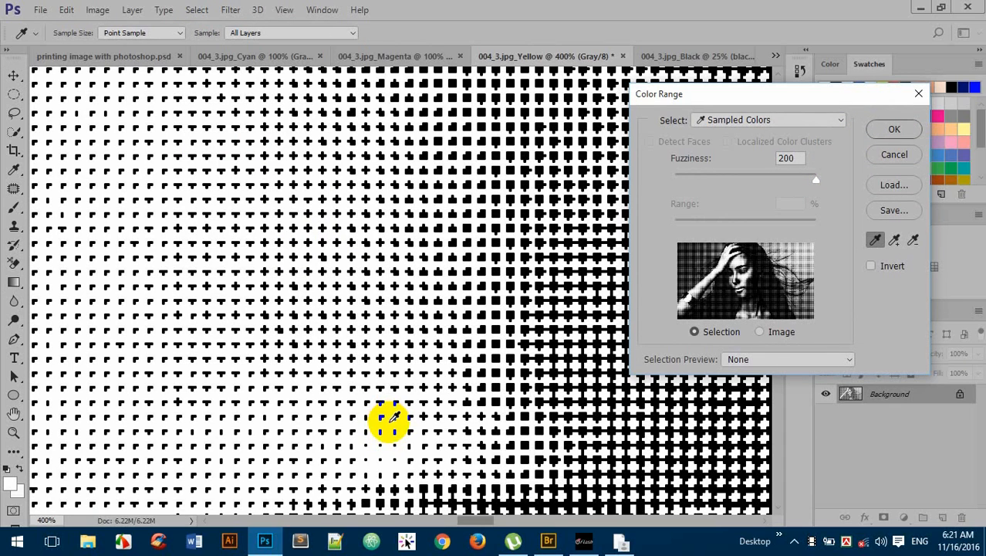
click(893, 130)
key(v)
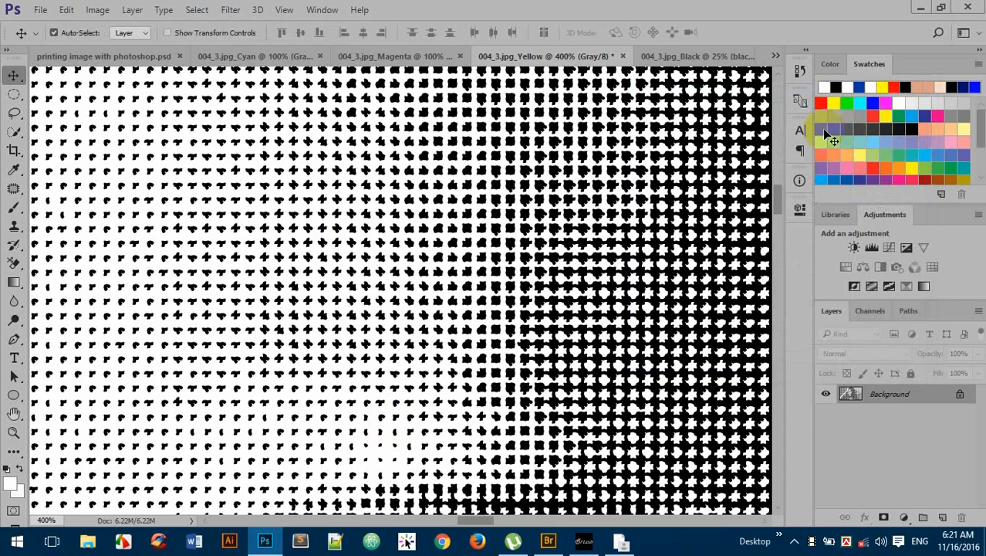
click(455, 313)
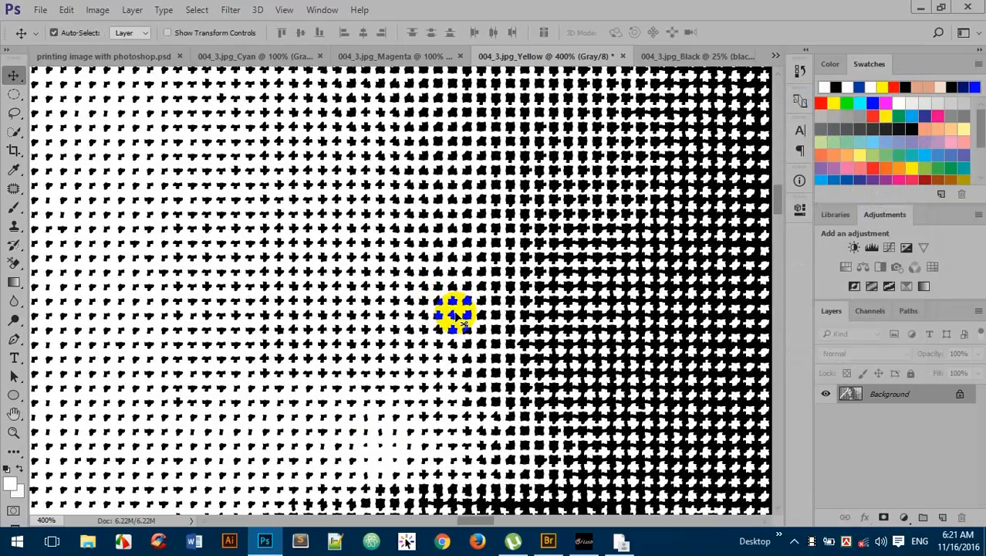
Unlock the yellow separation's Background layer and delete the selected white areas between its halftone dots.
click(960, 396)
click(961, 401)
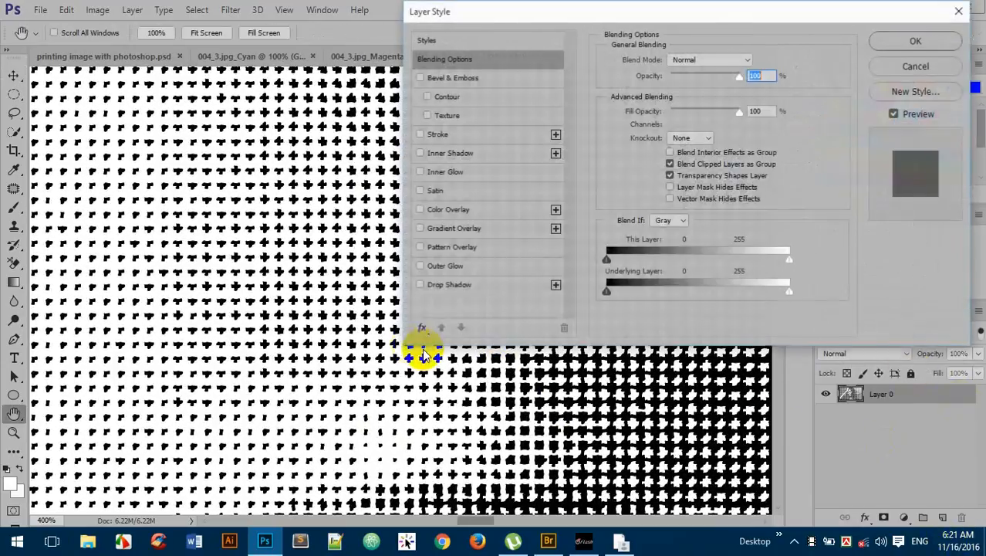
click(918, 42)
click(370, 386)
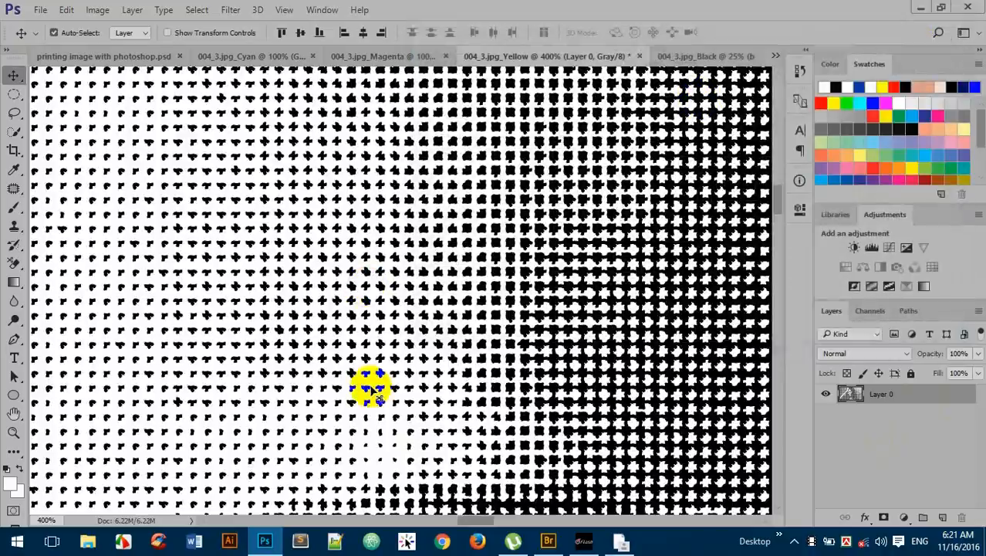
key(Delete)
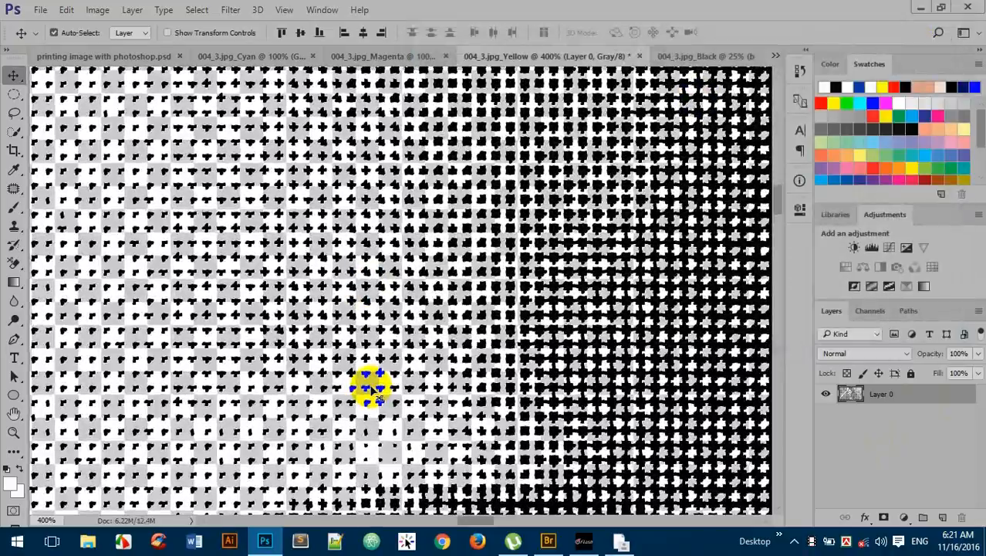
click(394, 355)
drag(395, 355, 394, 356)
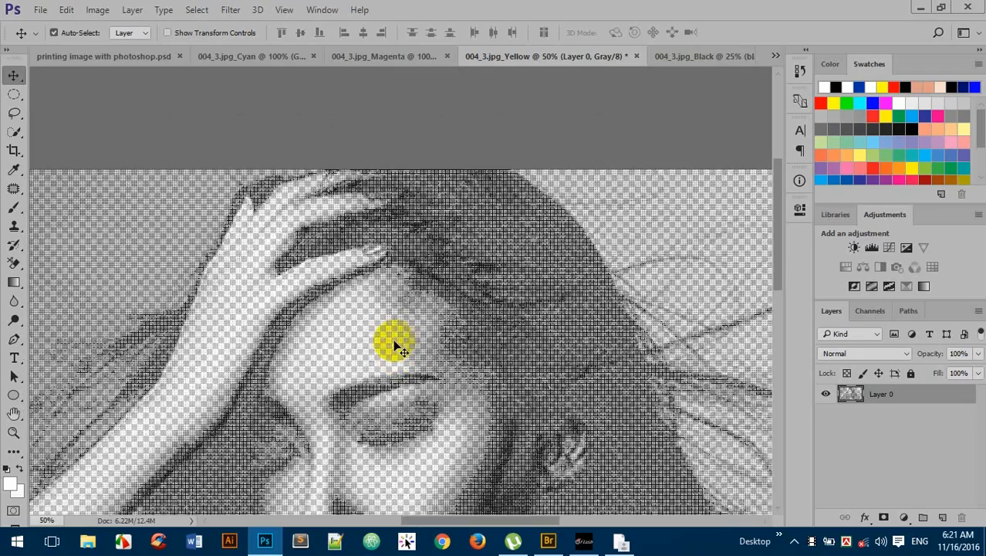
Copy the transparent yellow halftone layer into the 004_3.jpg_Black document, aligned exactly over the black layer.
click(385, 299)
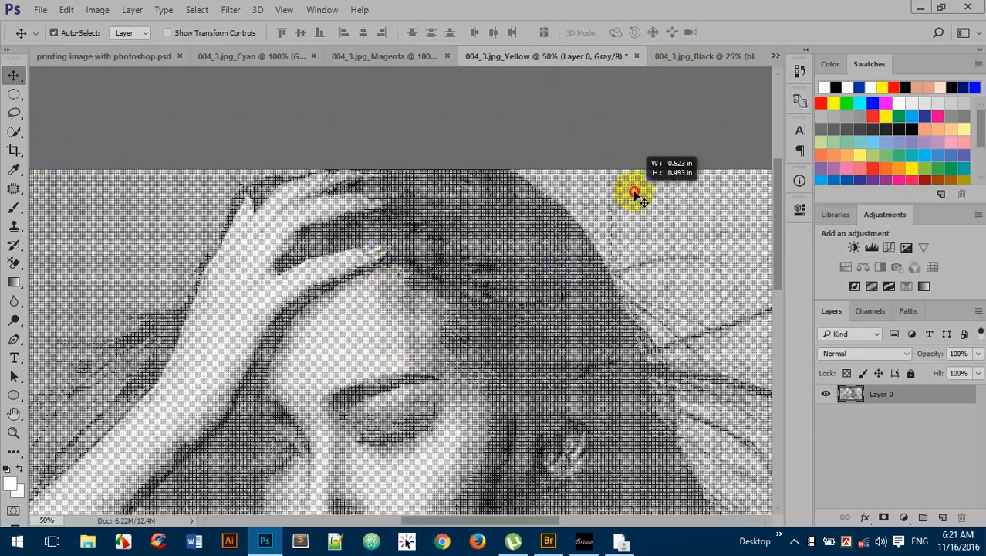
scroll(635, 194, up, 3)
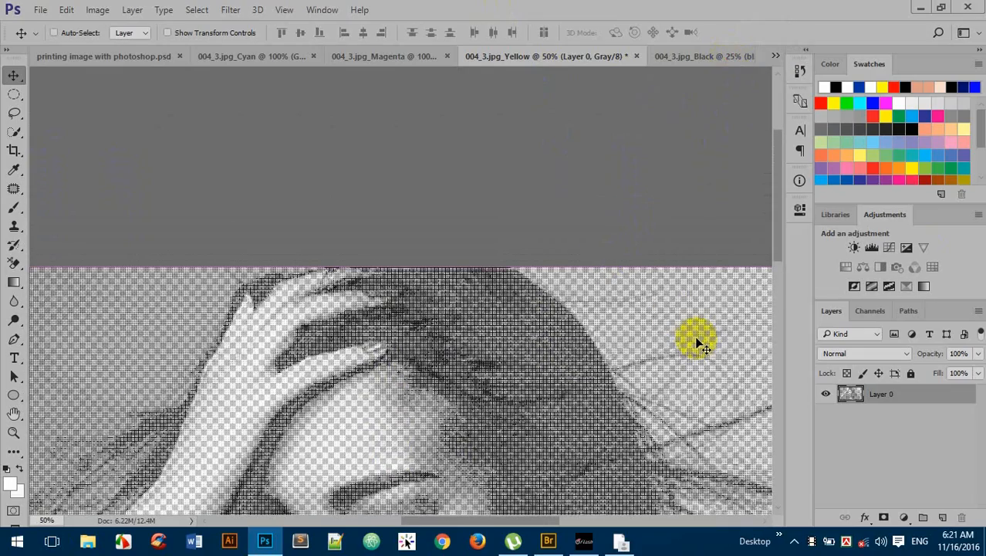
alt+click(583, 370)
click(409, 269)
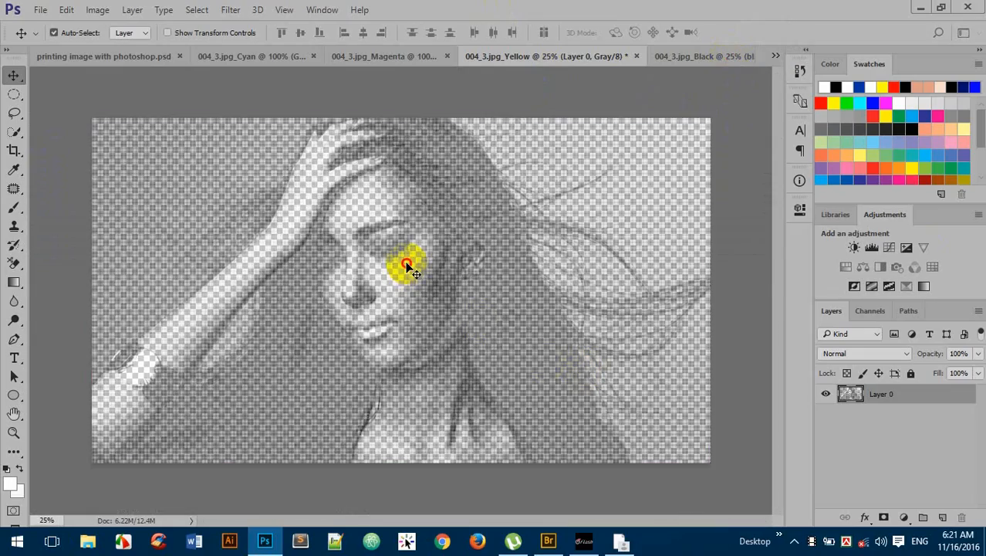
drag(398, 268, 600, 225)
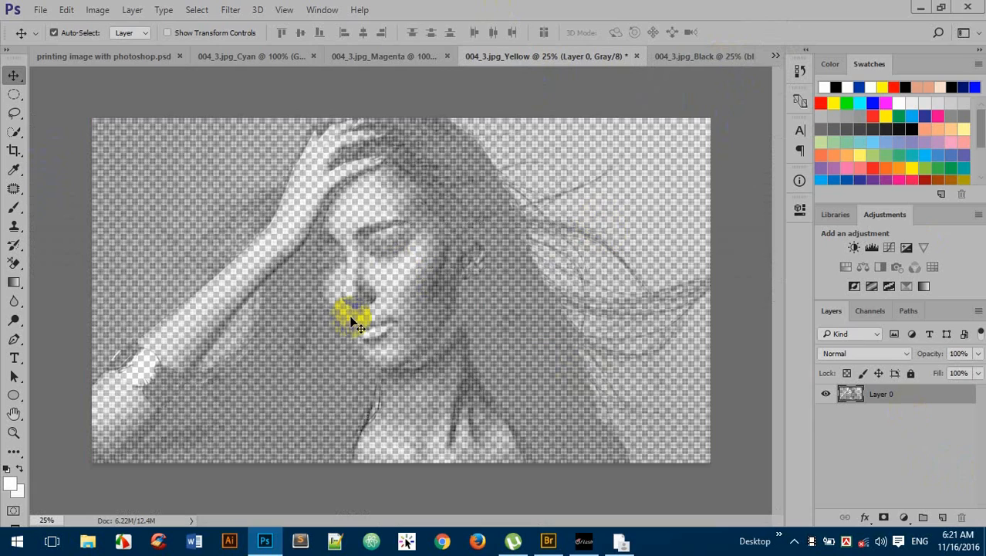
drag(251, 288, 392, 242)
drag(606, 231, 492, 288)
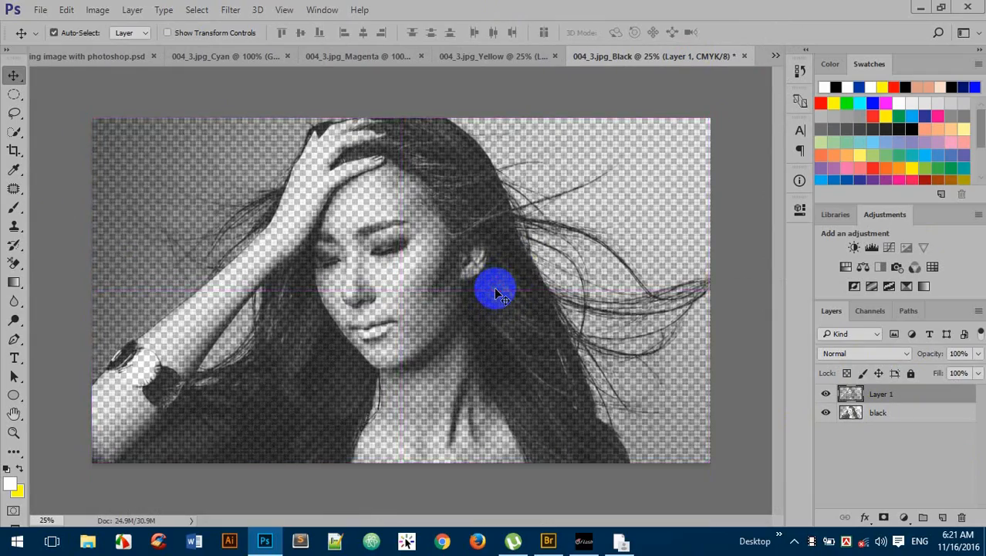
Rename the copied halftone layer in the 004_3.jpg_Black document as yellow.
double_click(883, 394)
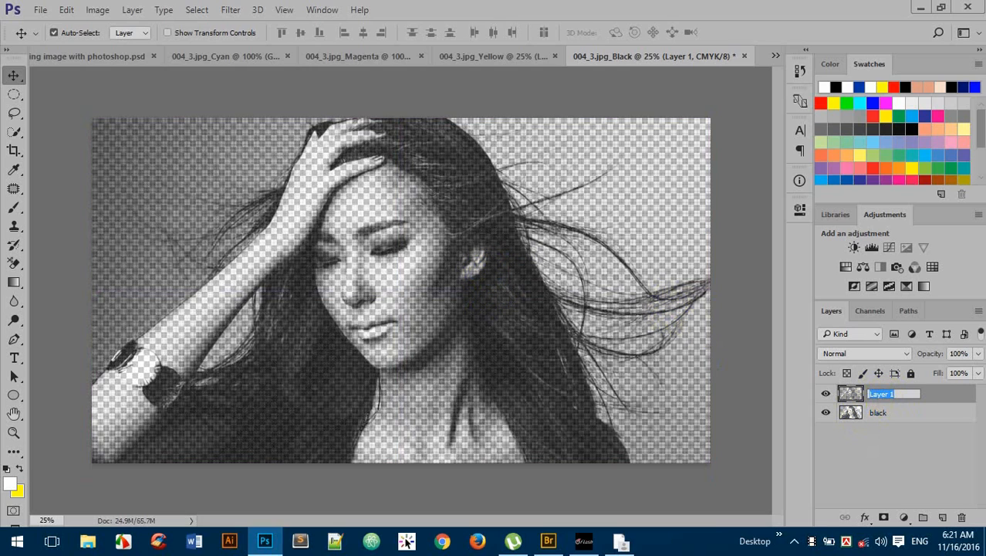
text(yellow)
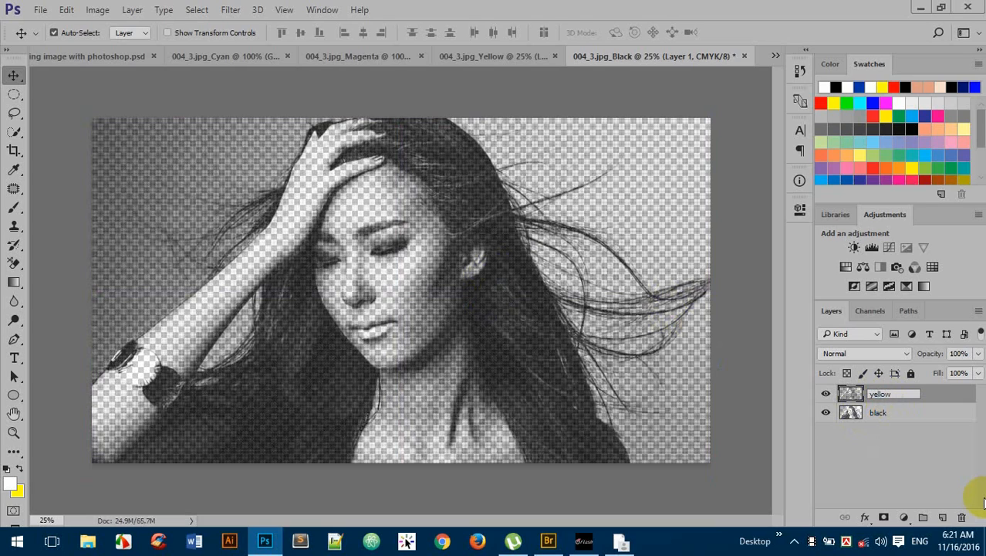
key(Return)
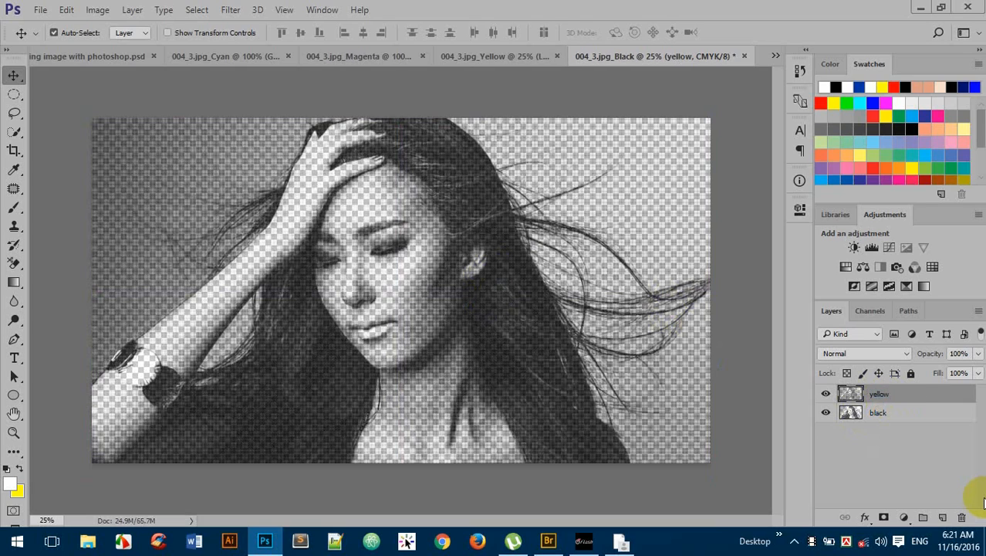
Add a Color Overlay effect in Normal mode at 100% opacity to the yellow layer.
double_click(925, 394)
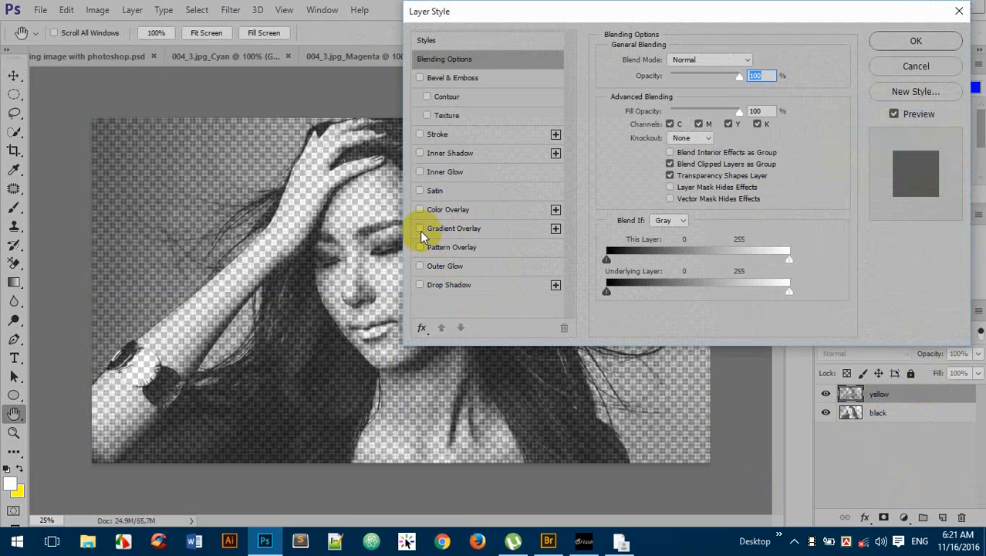
click(431, 209)
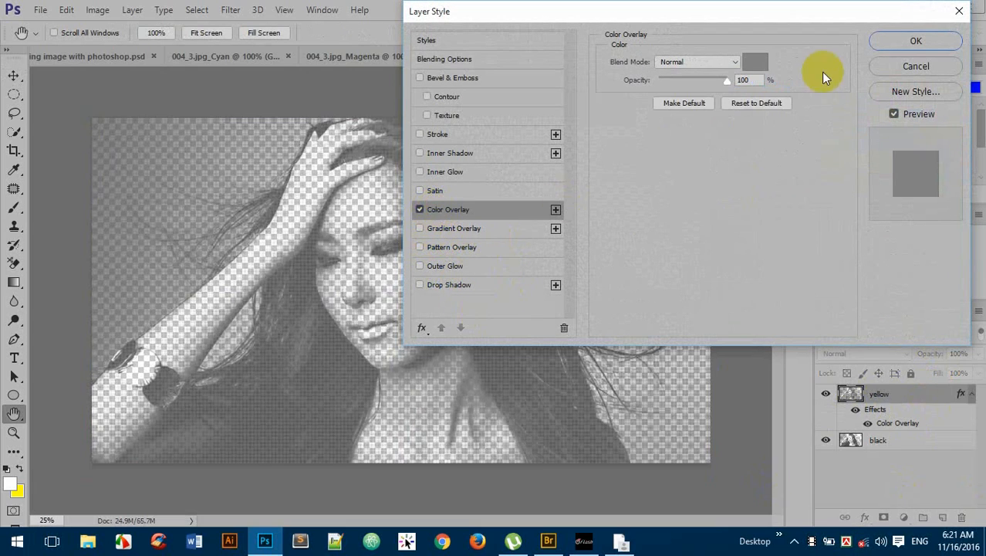
drag(744, 11, 675, 55)
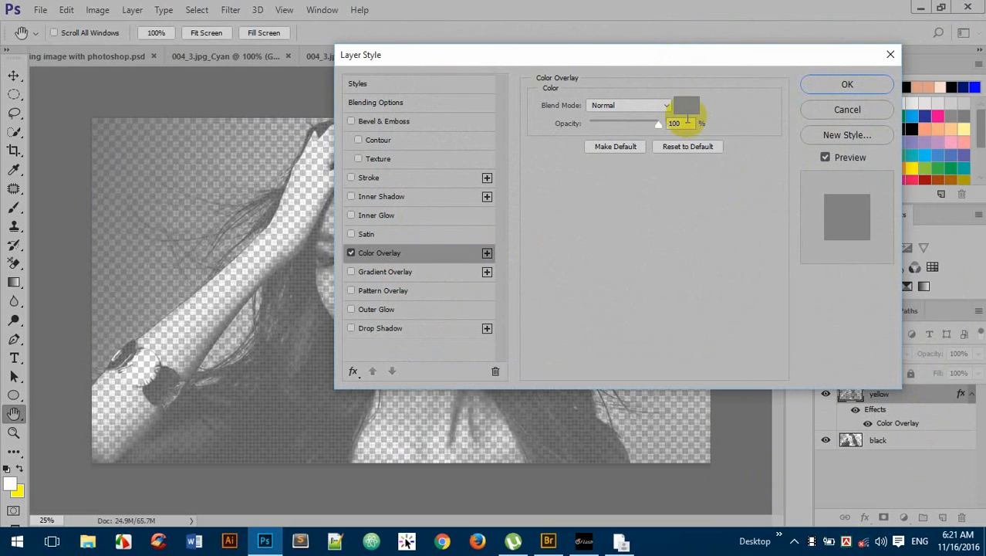
Set the overlay color to PANTONE P Process Yellow U from the PANTONE+ CMYK Uncoated book and apply the layer style.
click(685, 108)
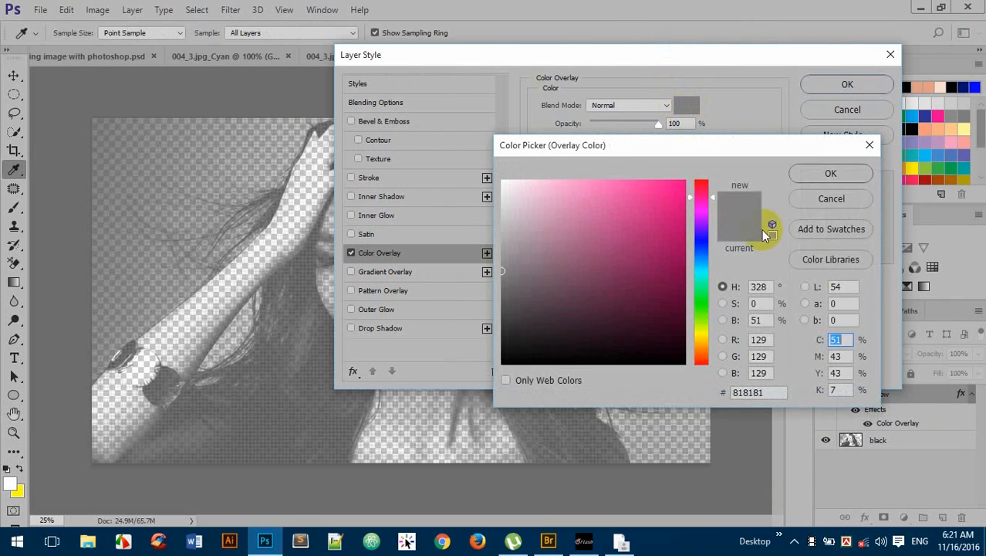
click(831, 259)
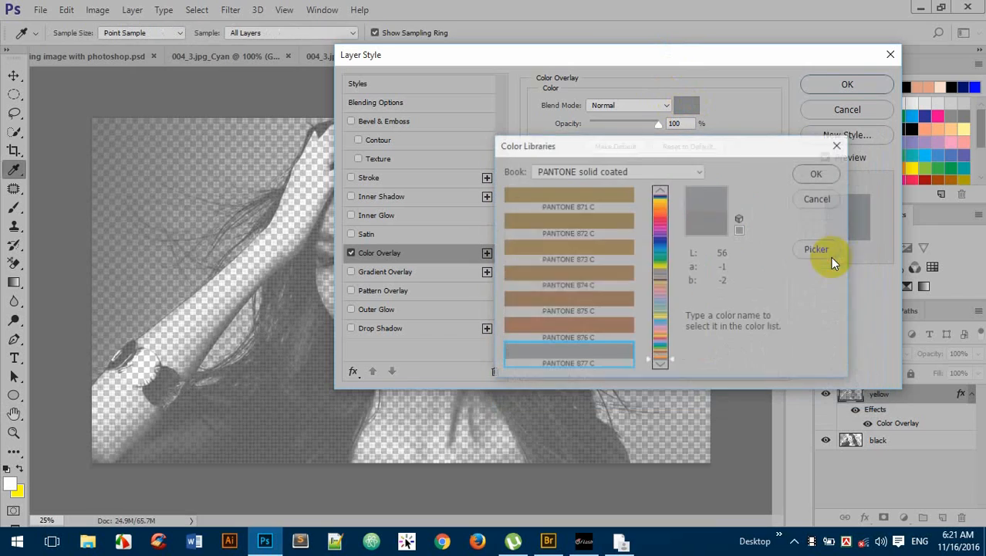
click(606, 171)
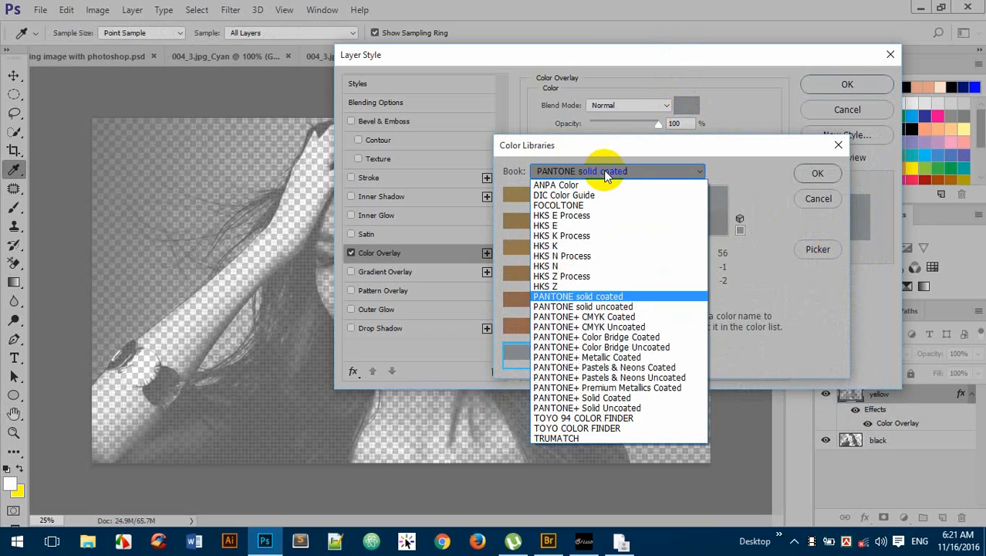
click(645, 325)
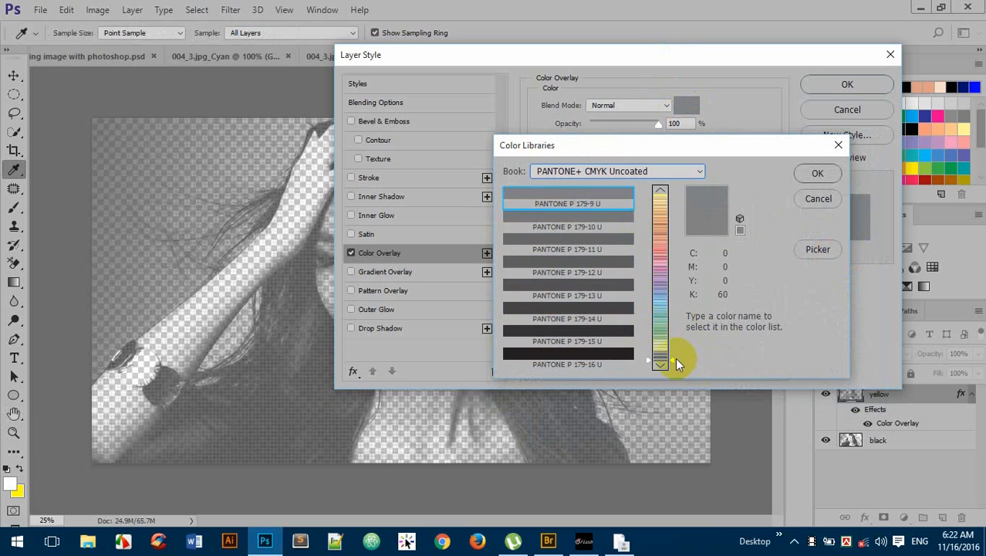
click(660, 196)
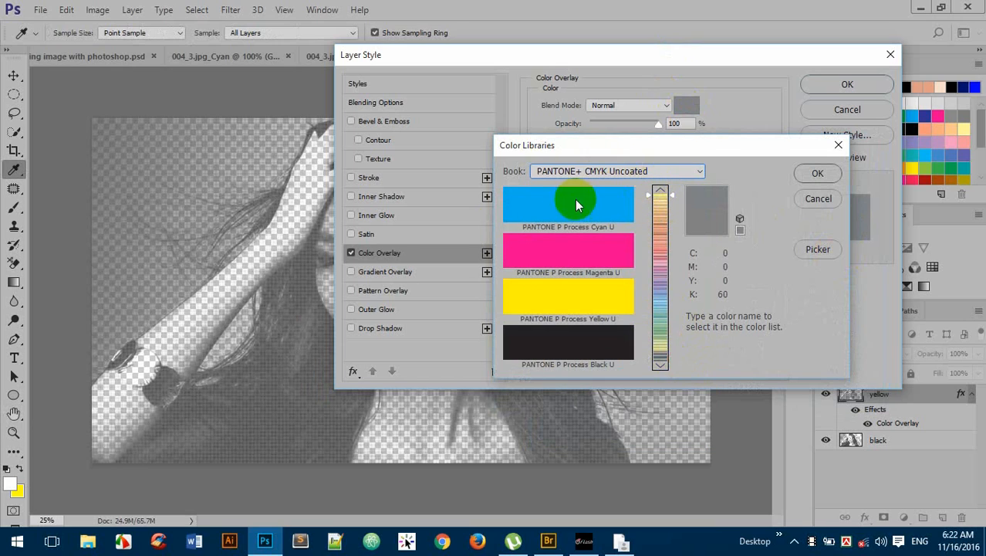
click(561, 301)
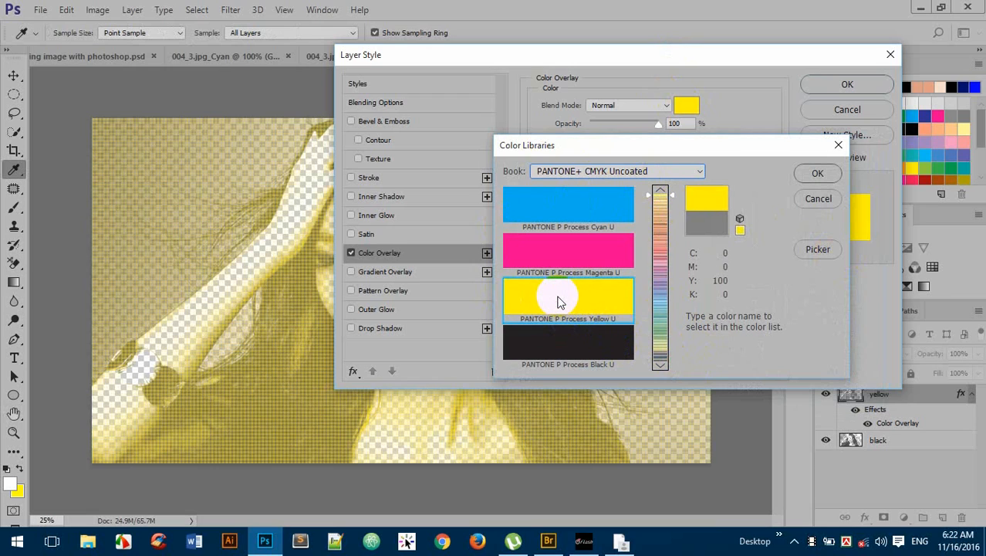
click(815, 175)
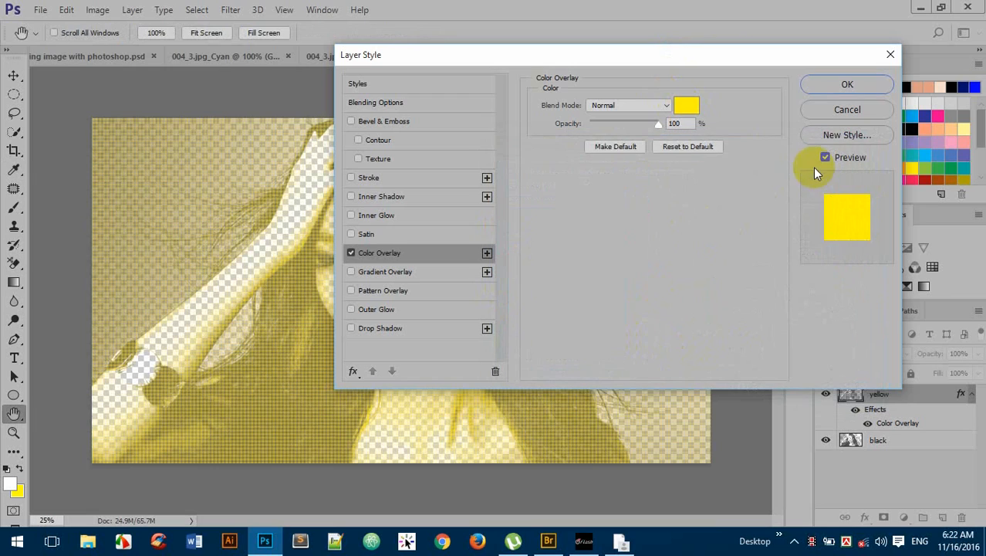
click(846, 87)
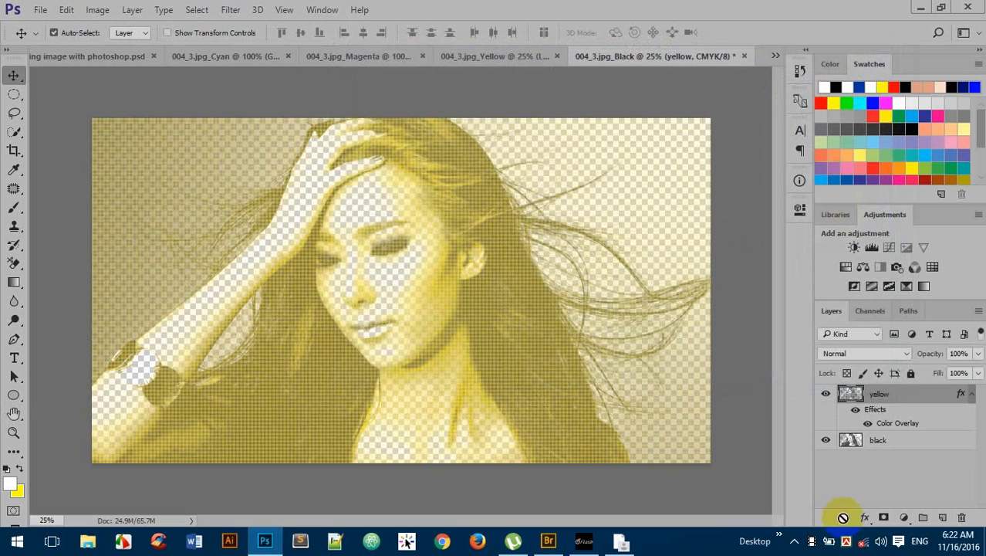
Create an empty layer above the yellow layer and merge the two to flatten the color overlay into pixels.
click(942, 517)
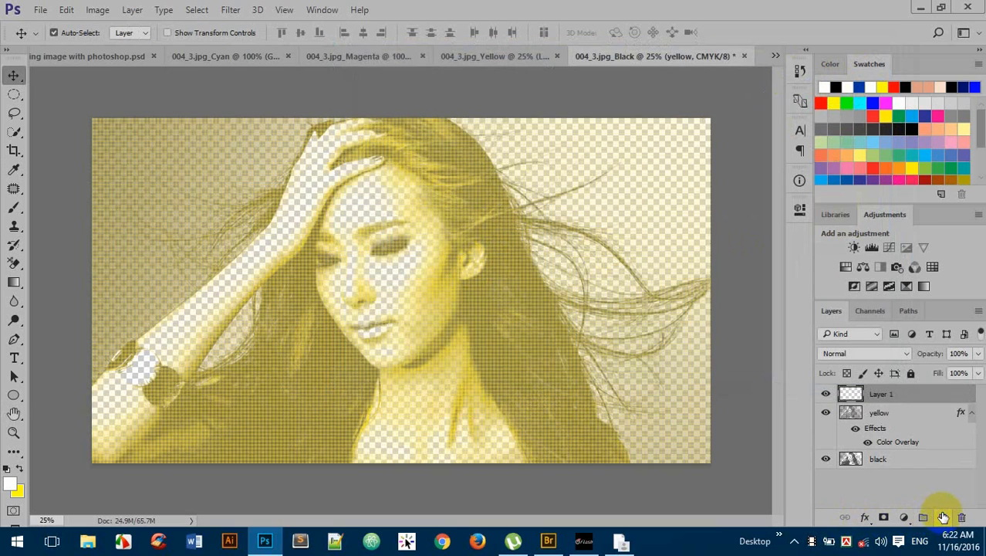
shift+click(891, 417)
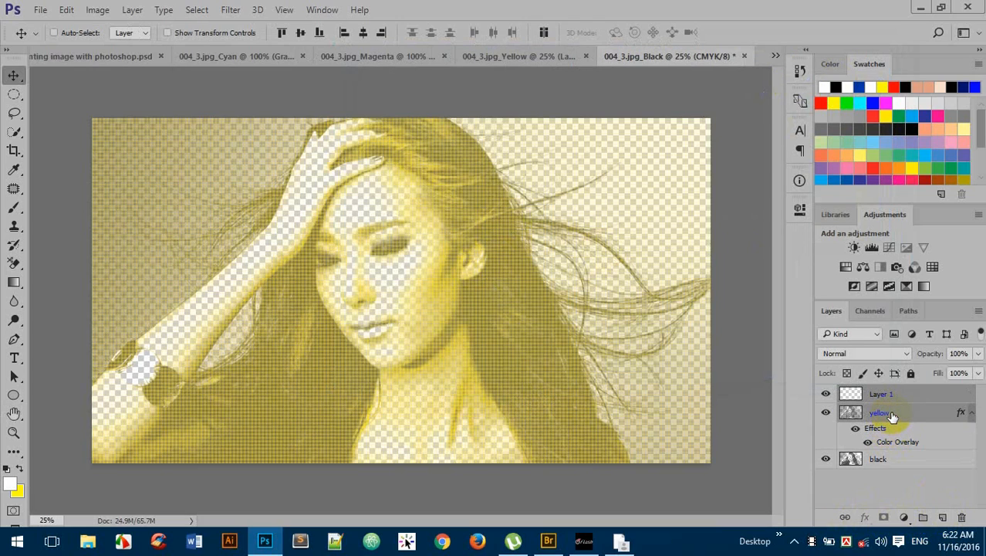
key(ctrl+e)
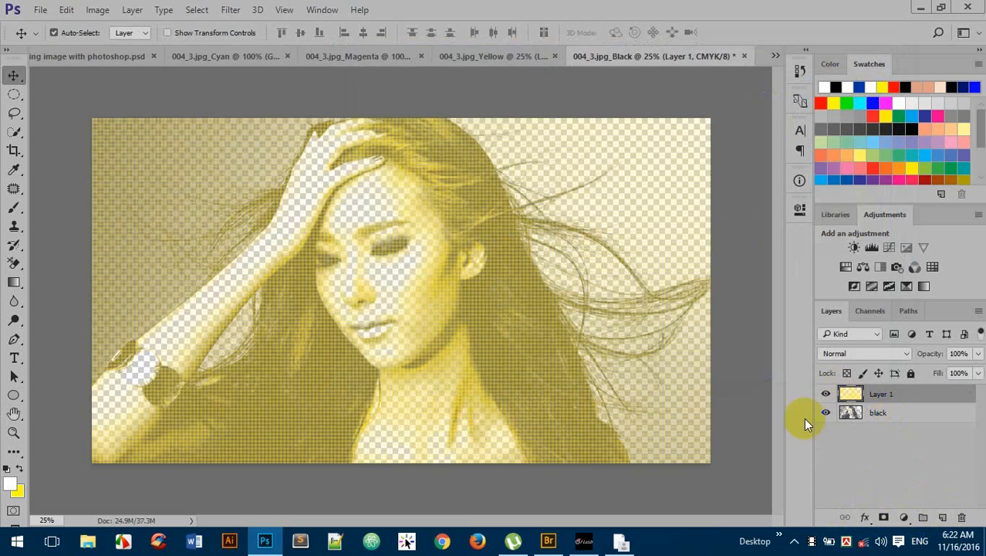
Close the 004_3.jpg_Yellow document.
click(488, 54)
click(637, 56)
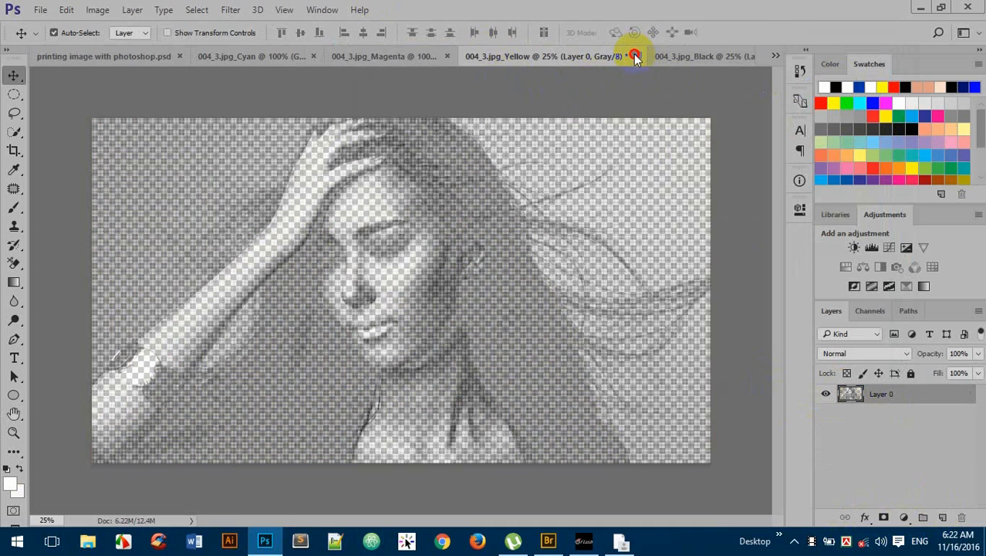
click(506, 216)
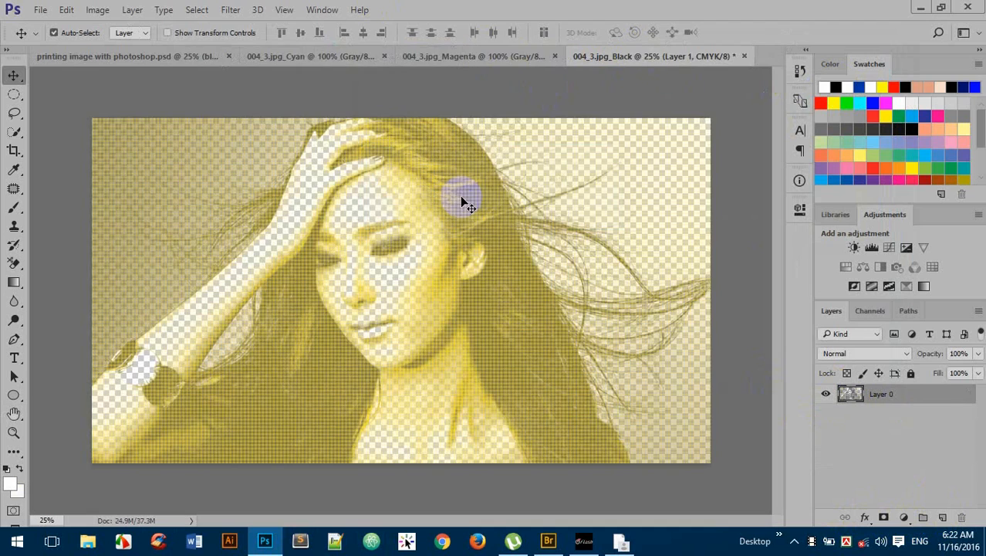
Convert the 004_3.jpg_Magenta document to a 300 pixels/inch bitmap using a round halftone screen at 55 lines/inch and 75 degrees.
click(455, 57)
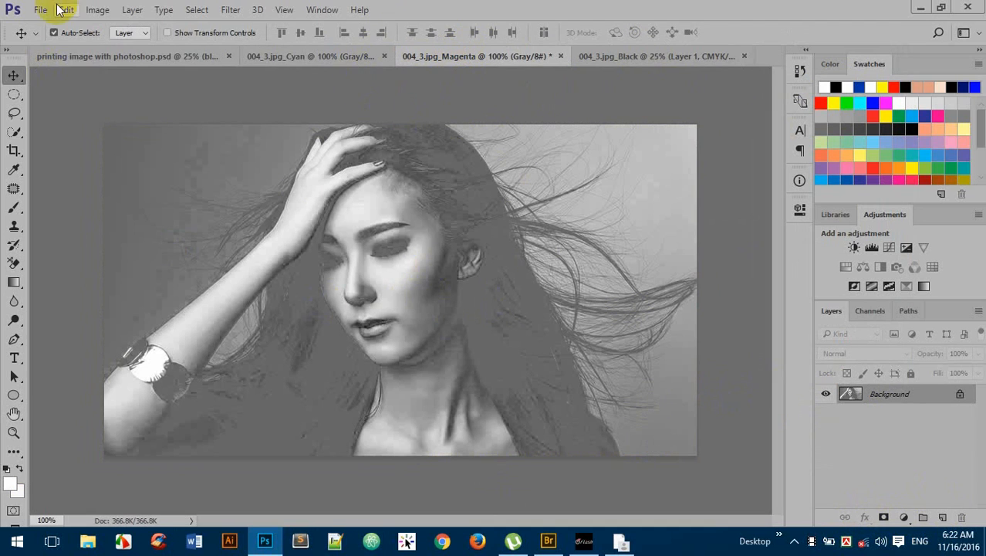
click(97, 10)
mouse_move(231, 31)
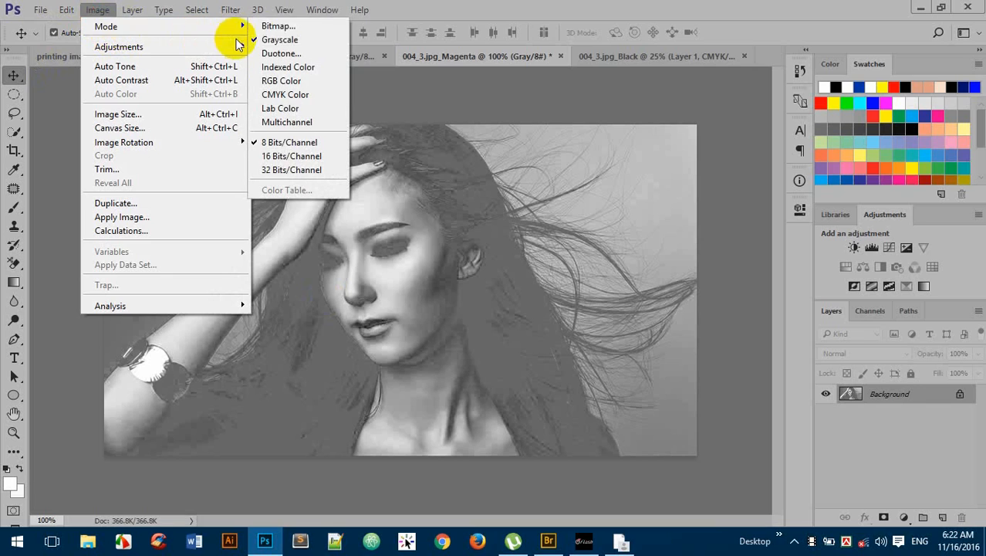
click(261, 28)
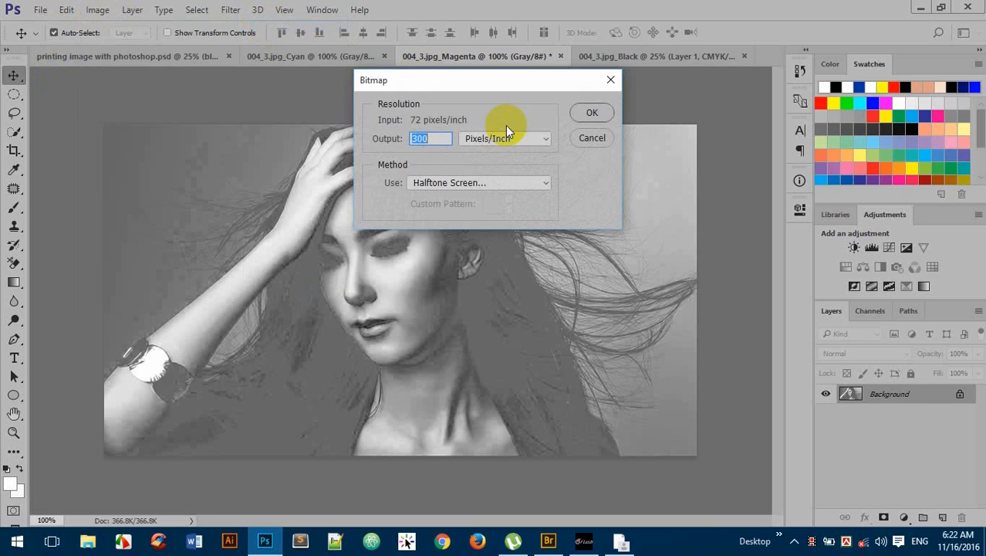
click(594, 111)
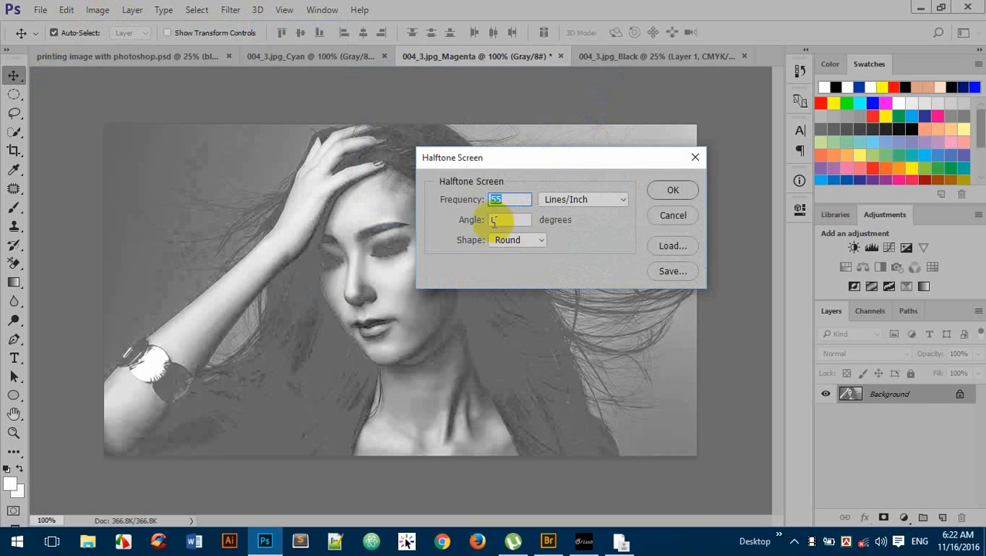
click(511, 219)
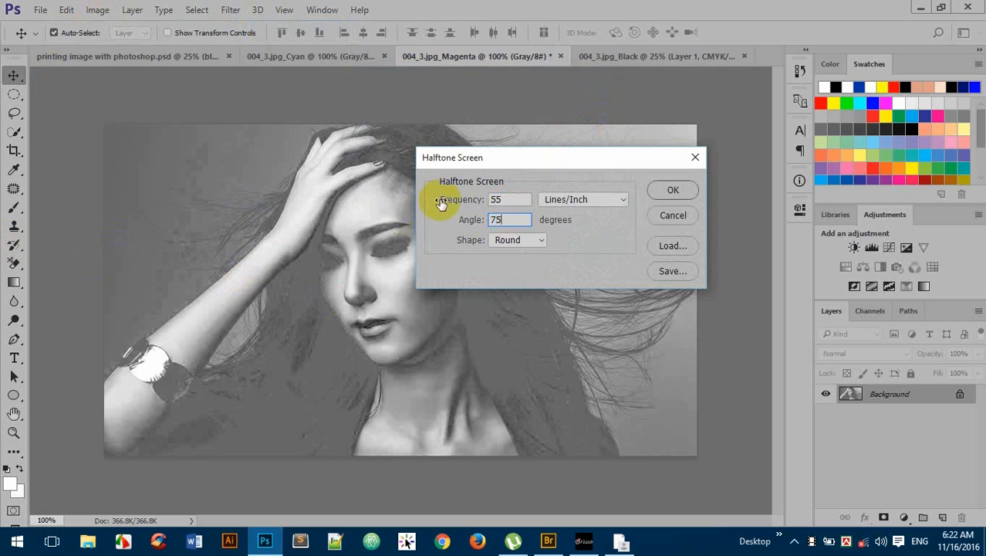
click(670, 191)
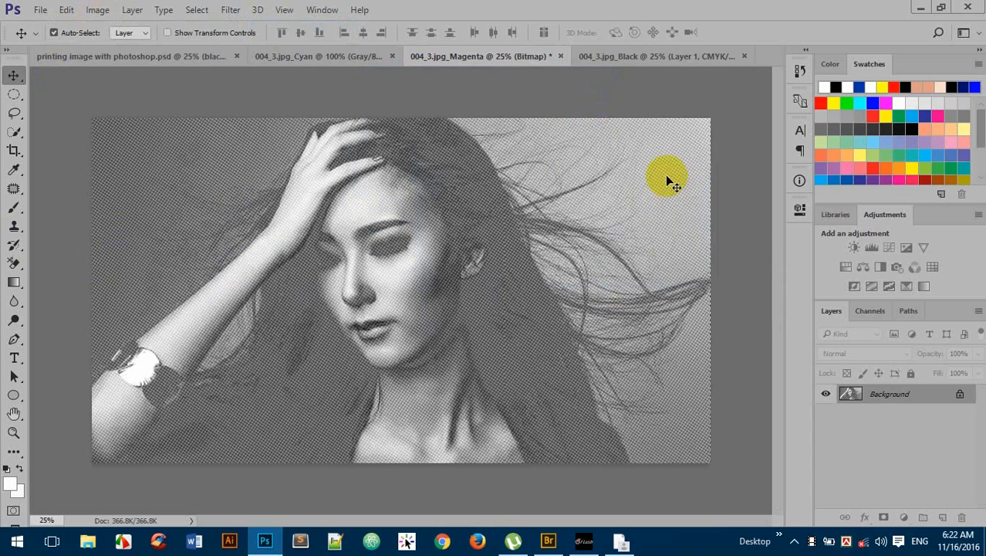
Convert the magenta halftone back to grayscale at size ratio 1 and turn its locked background into a regular layer.
click(97, 10)
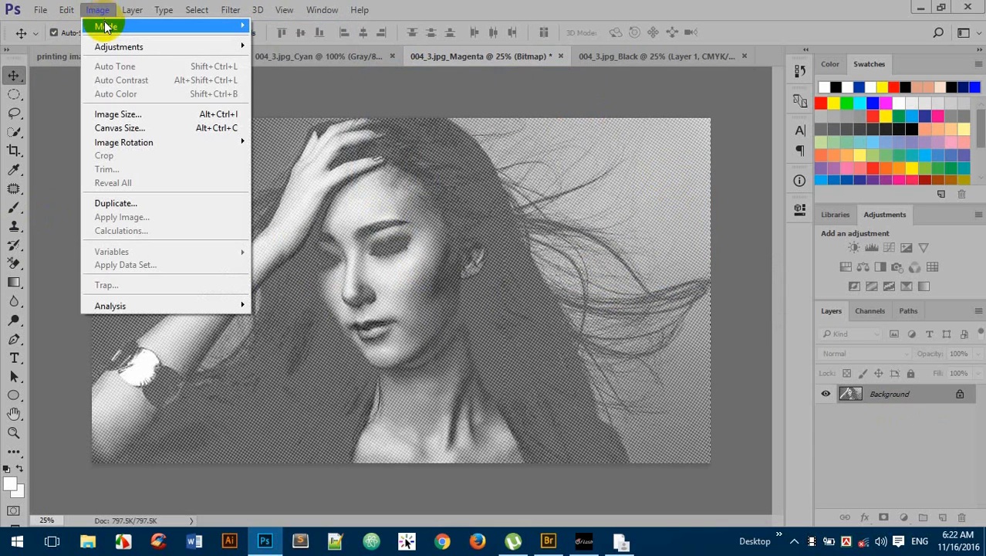
mouse_move(154, 26)
click(278, 39)
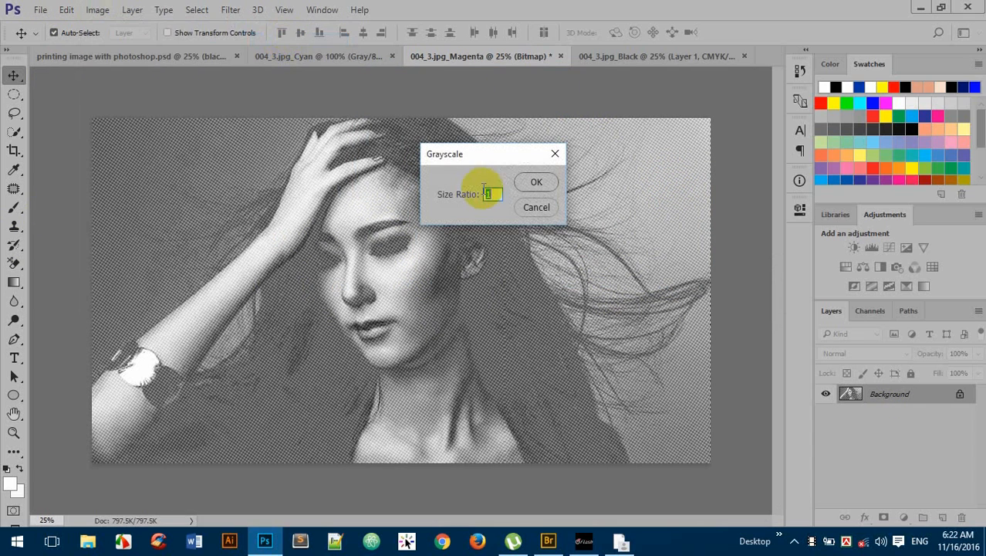
click(538, 182)
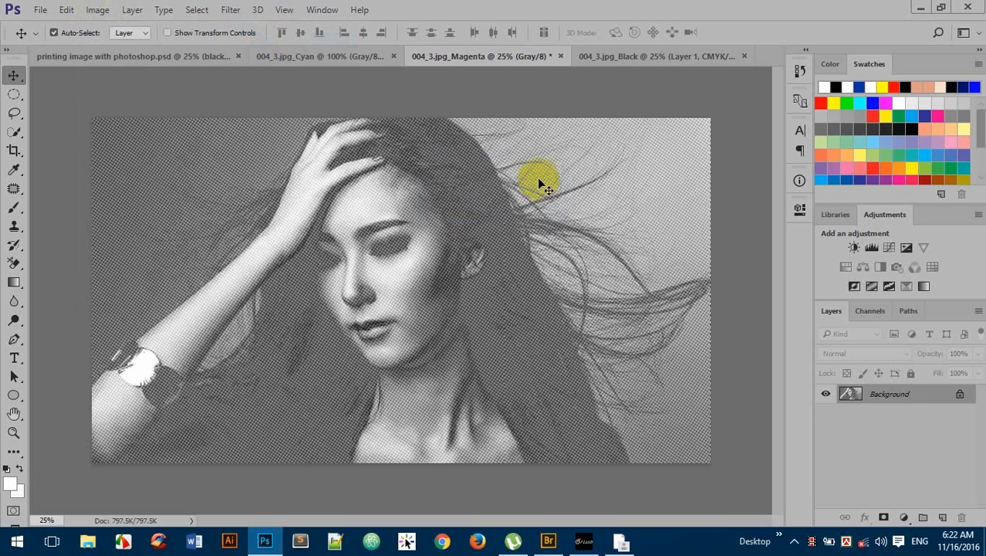
double_click(957, 396)
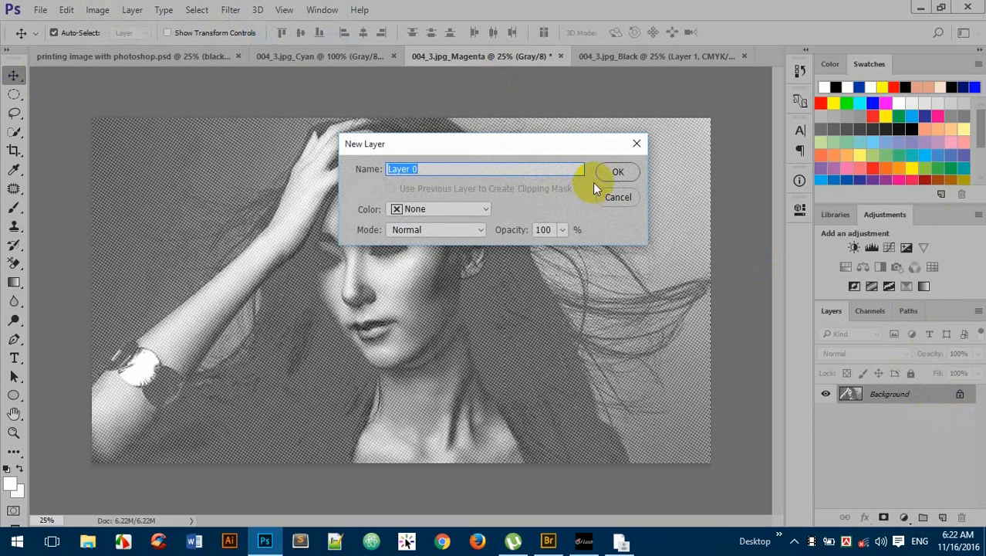
click(618, 169)
Select the white areas of the magenta halftone by Color Range with fuzziness 200 and delete them to leave only black dots.
click(513, 176)
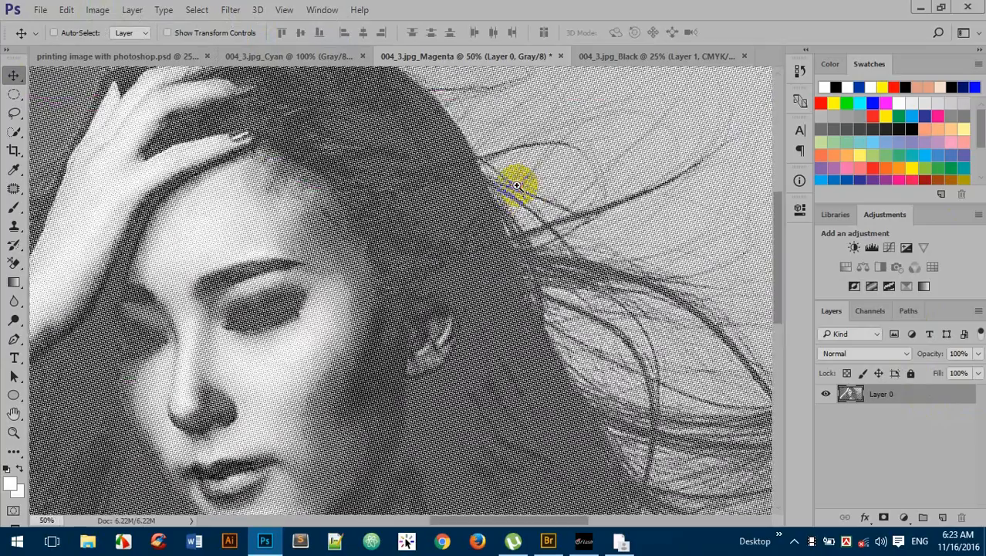
click(515, 186)
click(559, 213)
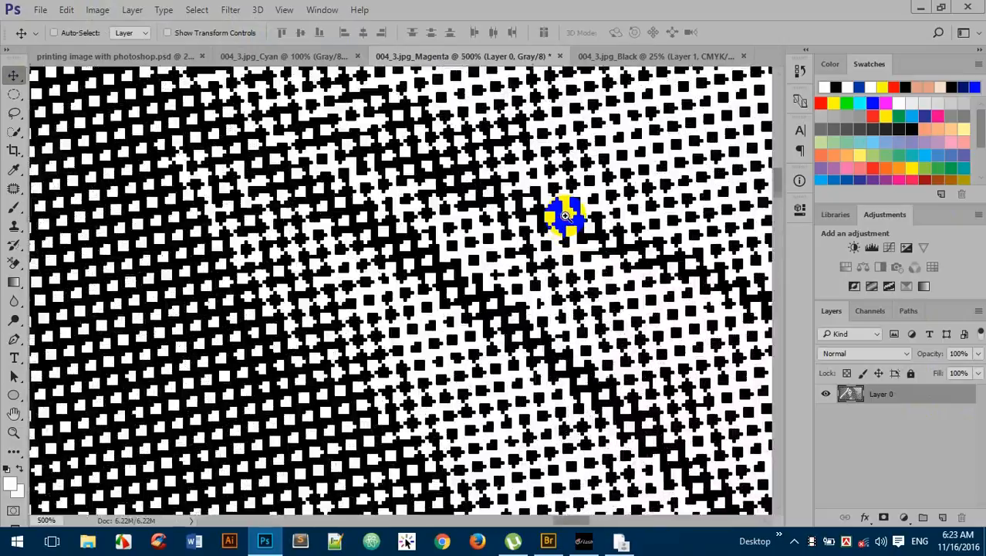
click(561, 210)
click(197, 9)
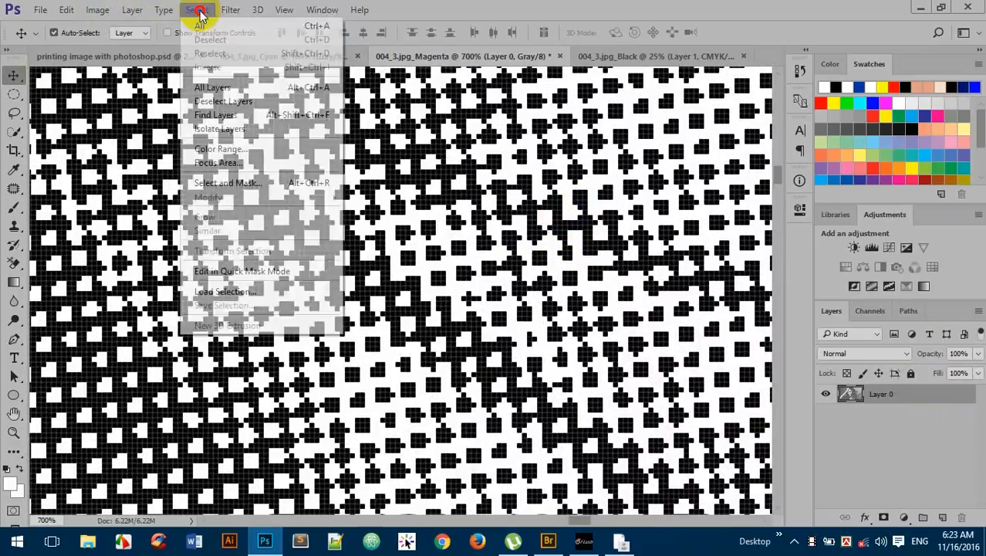
click(220, 149)
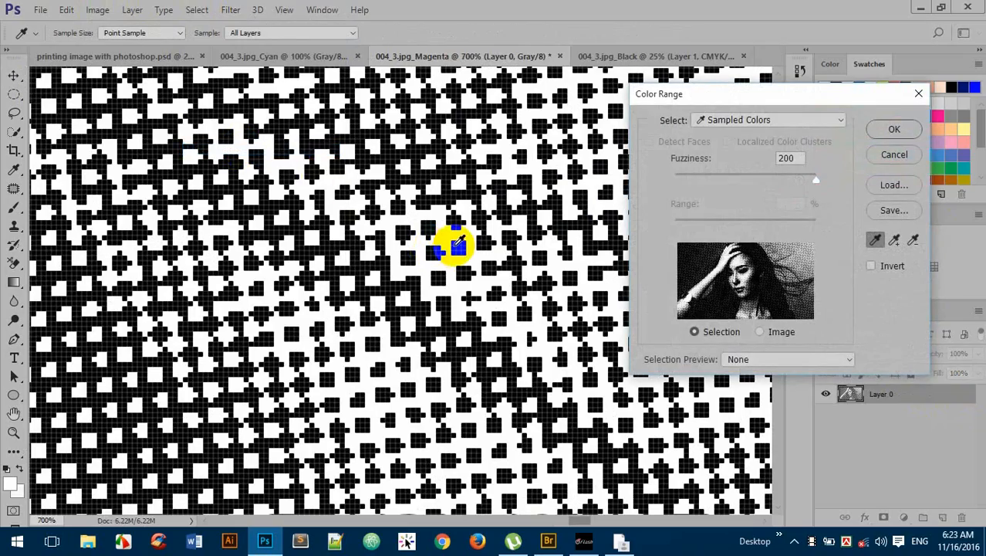
click(894, 129)
key(Delete)
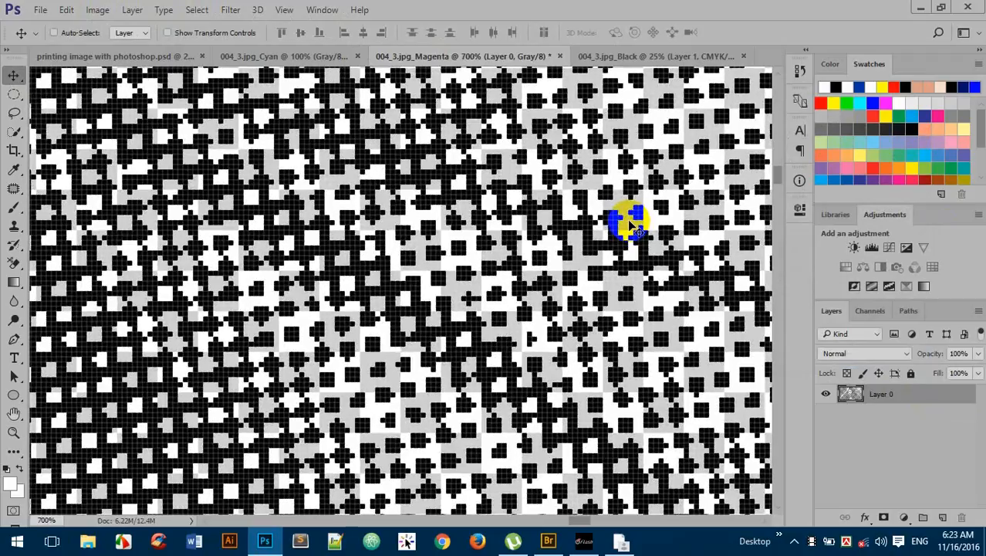
Copy the cleaned magenta halftone into the 004_3.jpg_Black document as the top layer and align it with the canvas edges.
scroll(629, 220, down, 4)
scroll(632, 219, down, 6)
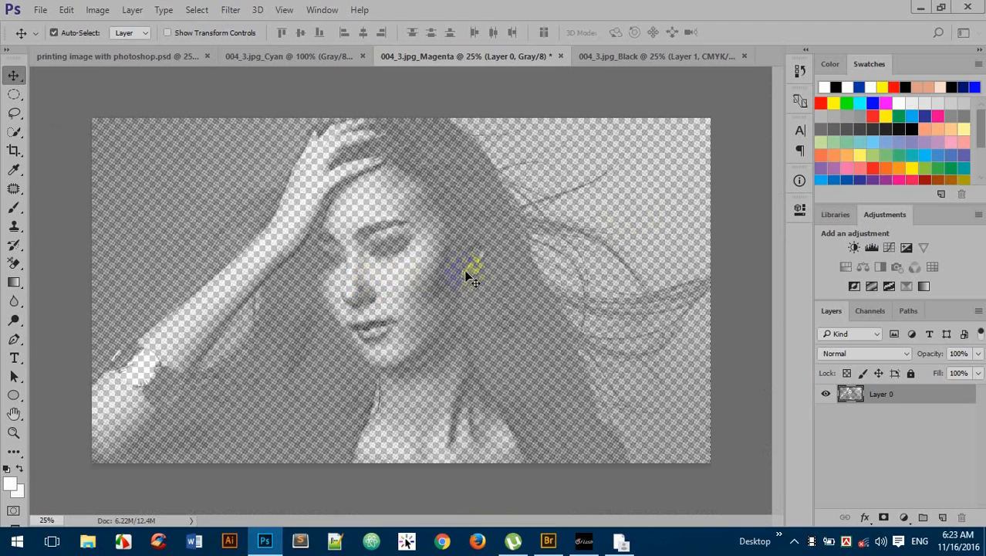
drag(469, 269, 483, 228)
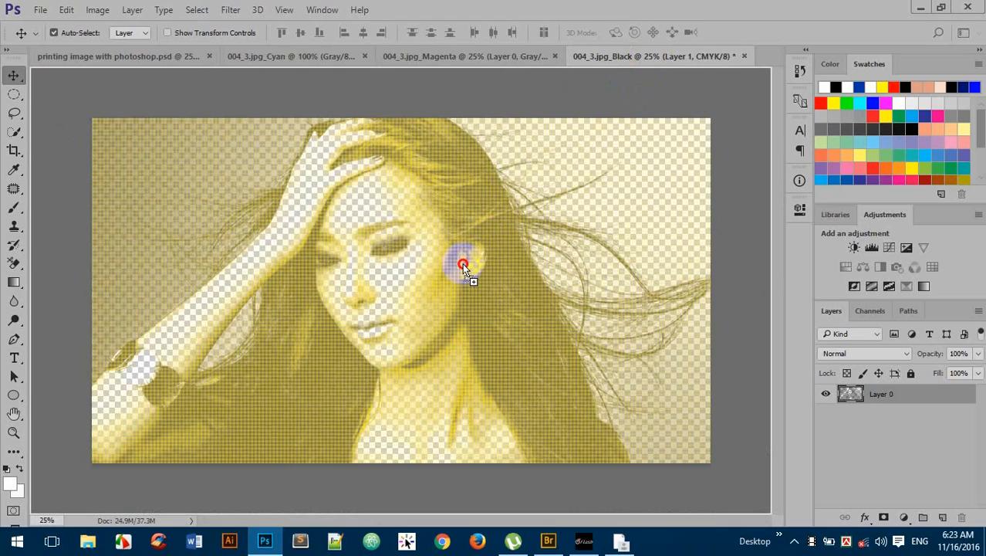
drag(463, 266, 463, 268)
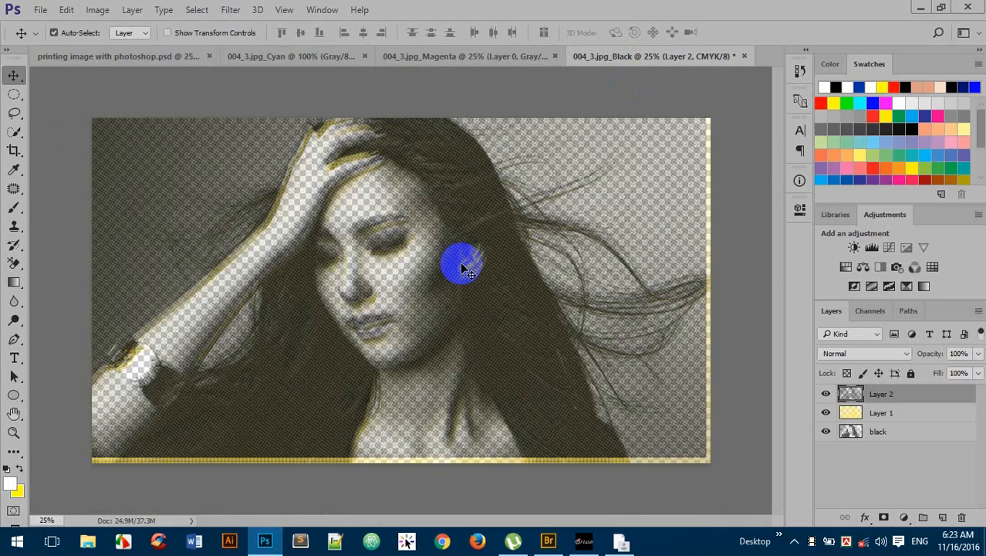
mouse_move(464, 230)
mouse_down()
mouse_move(469, 248)
mouse_move(472, 235)
mouse_move(476, 243)
mouse_up()
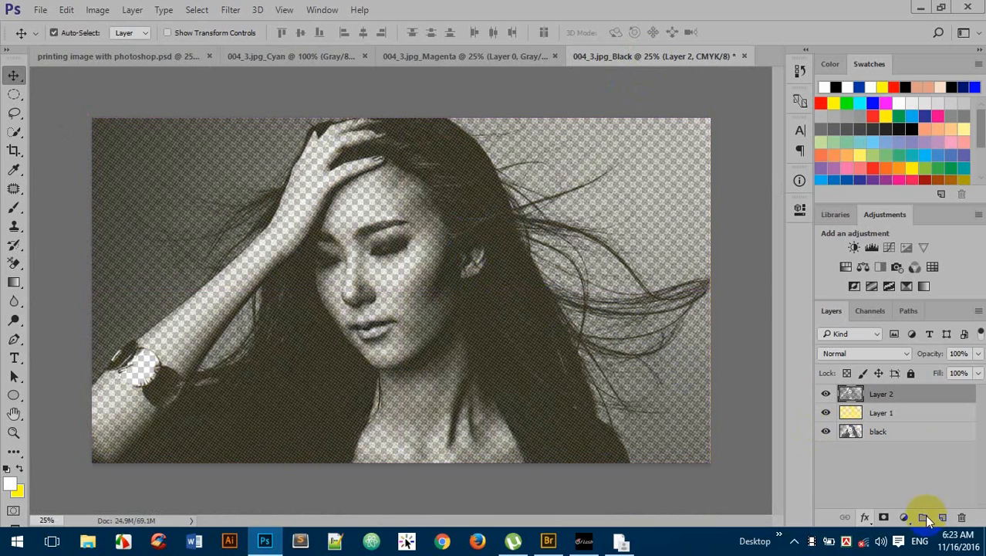
Apply a Normal, 100% Color Overlay to the magenta layer using PANTONE P Process Magenta U from the PANTONE+ CMYK Uncoated book.
double_click(908, 397)
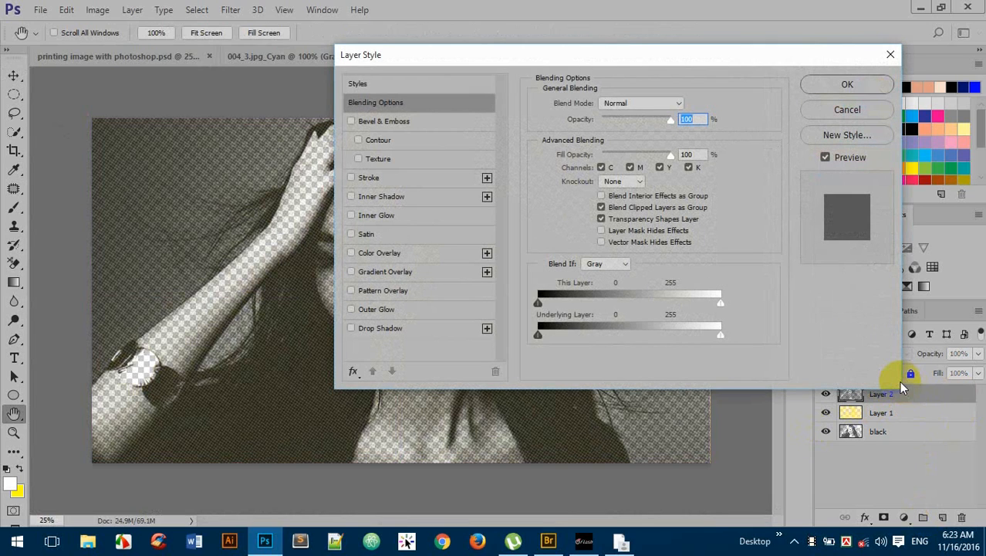
drag(562, 58, 610, 57)
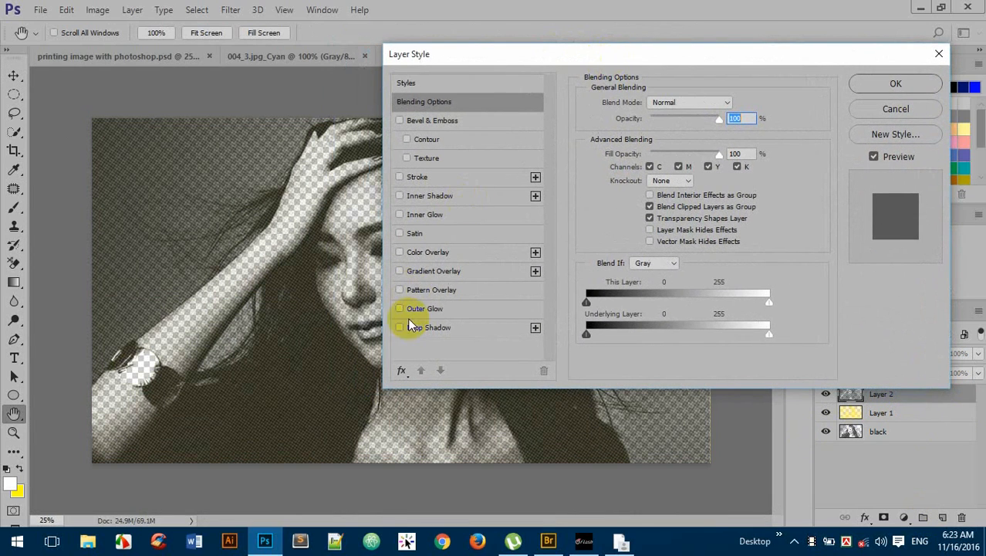
click(430, 254)
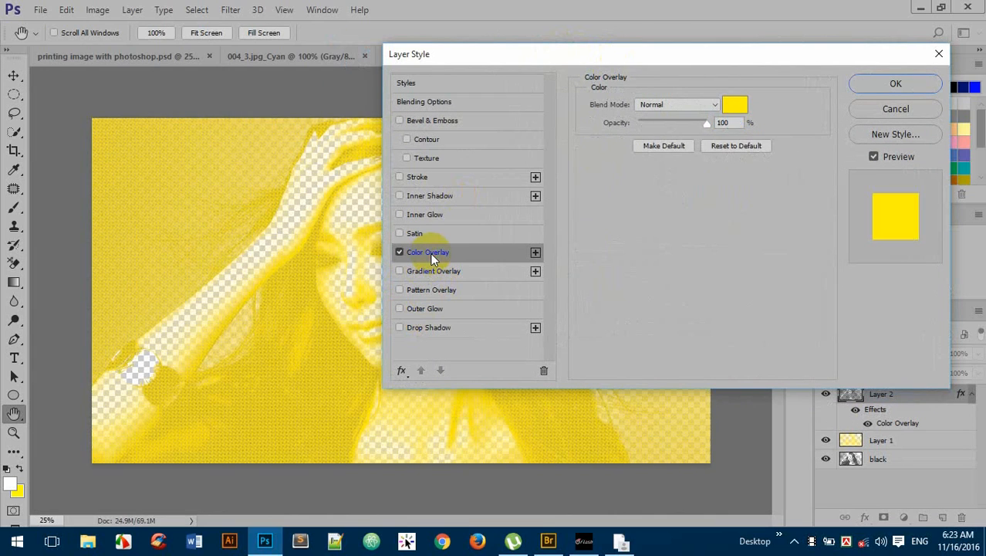
click(734, 105)
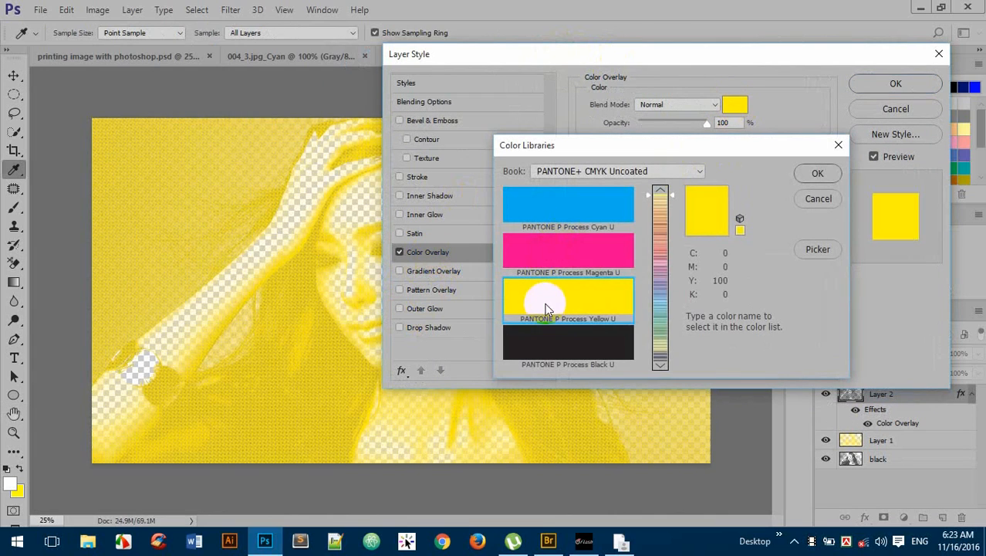
click(583, 248)
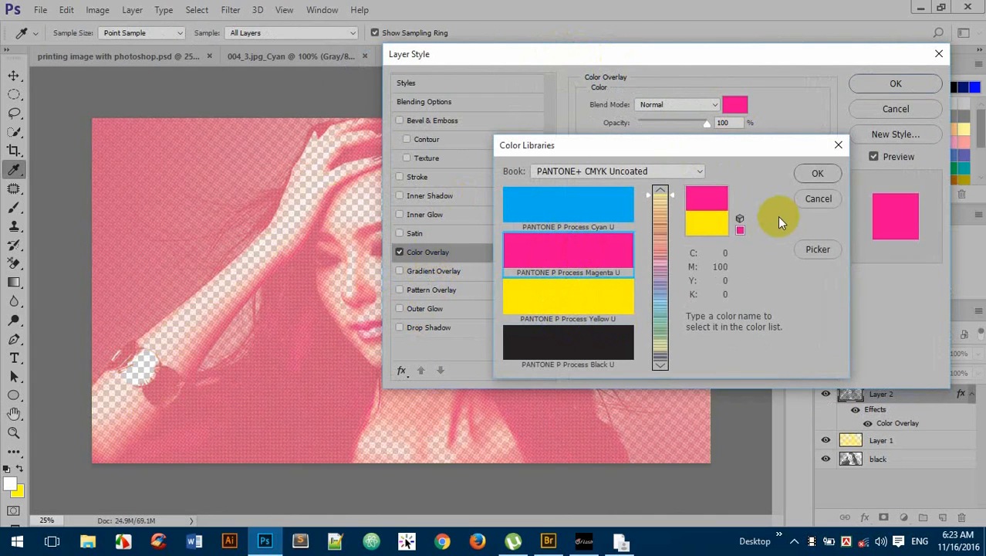
click(814, 176)
click(895, 84)
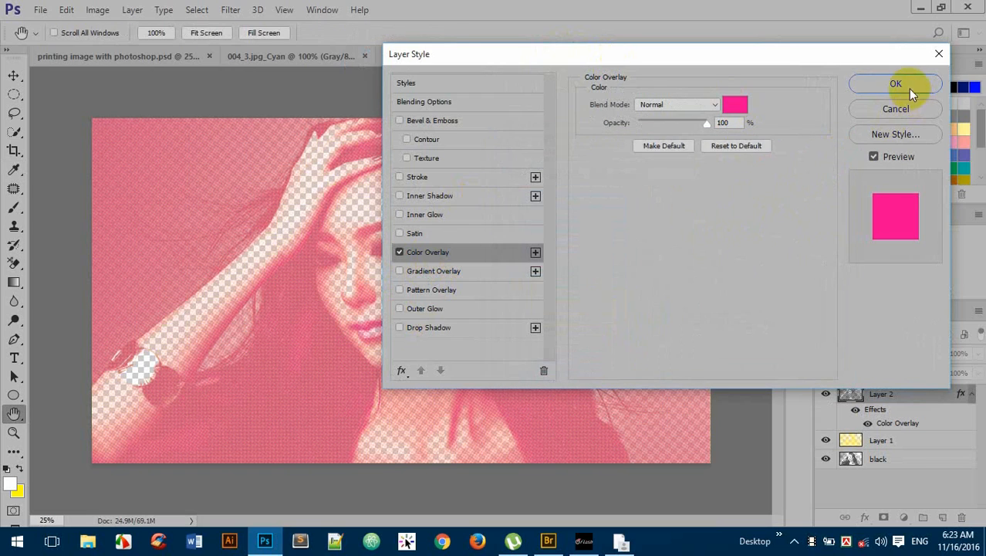
Merge the magenta layer with a new empty layer above it to flatten the overlay, and check the result by toggling its visibility.
click(944, 518)
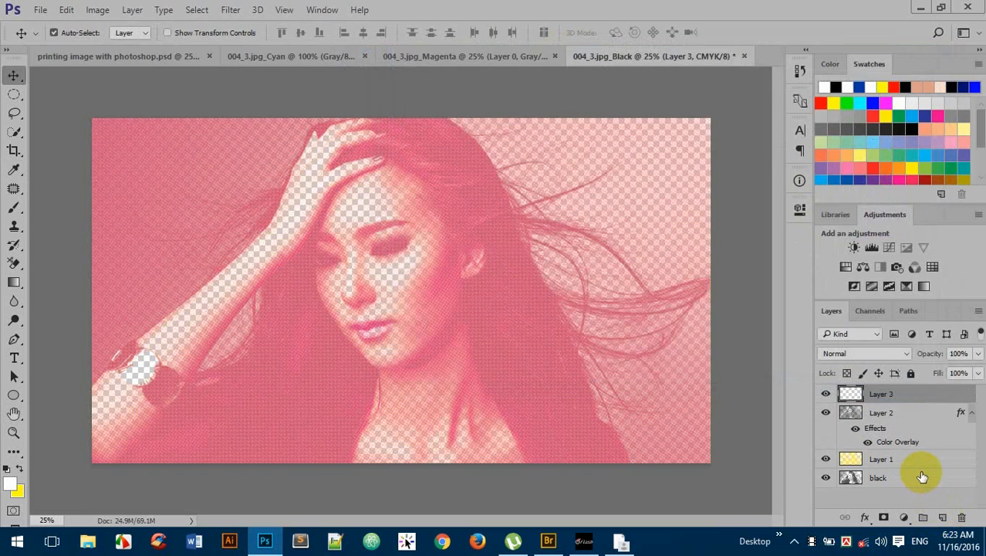
shift+click(886, 414)
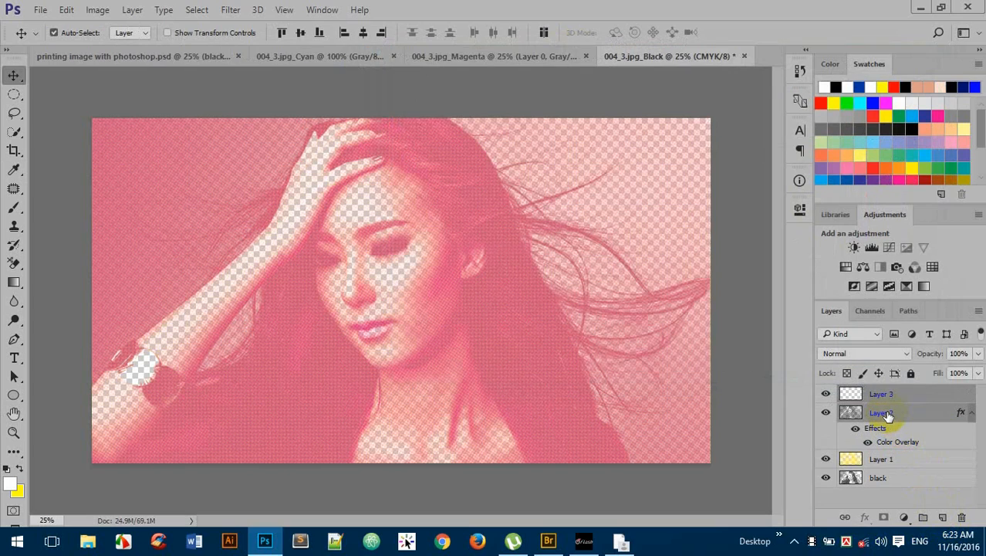
key(ctrl+e)
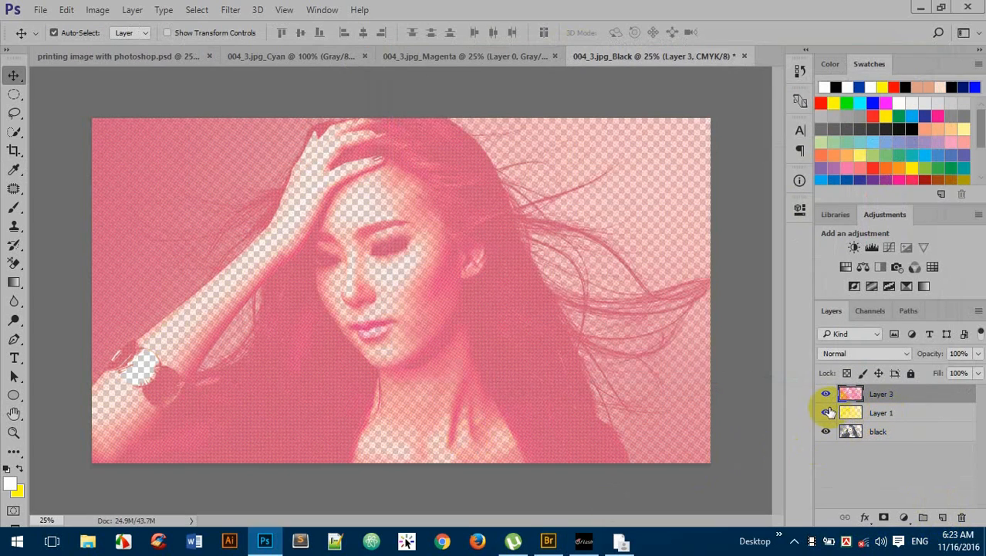
click(826, 394)
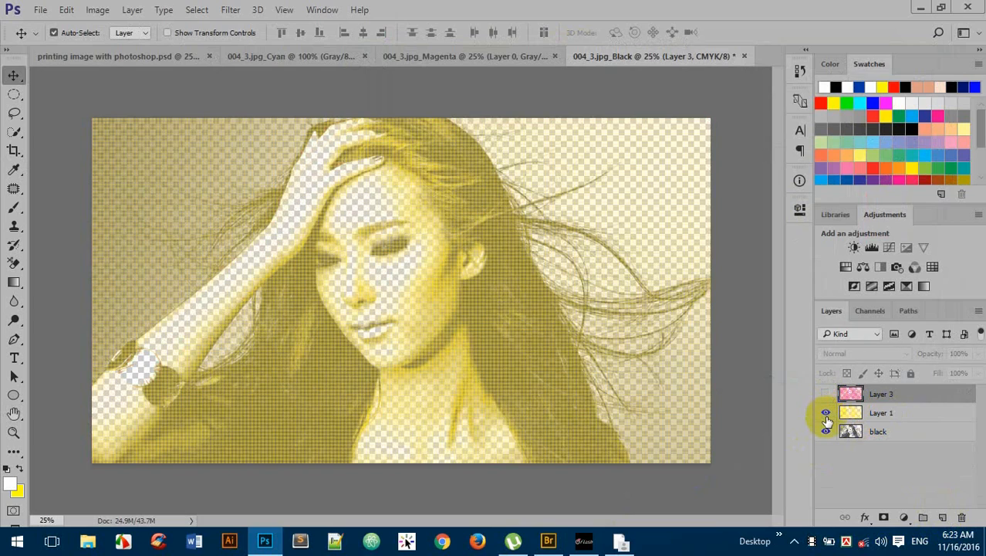
click(826, 395)
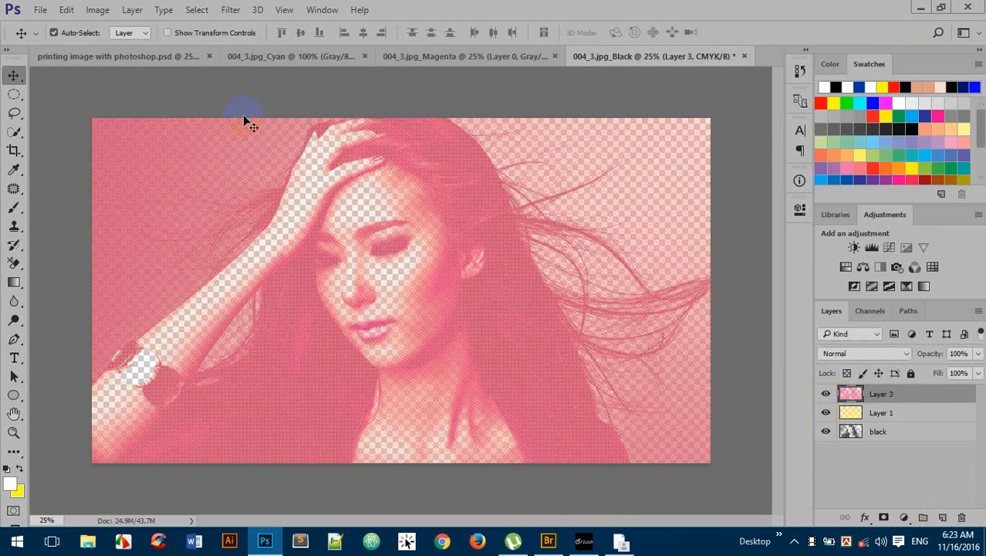
Close the 004_3.jpg_Magenta document.
click(506, 58)
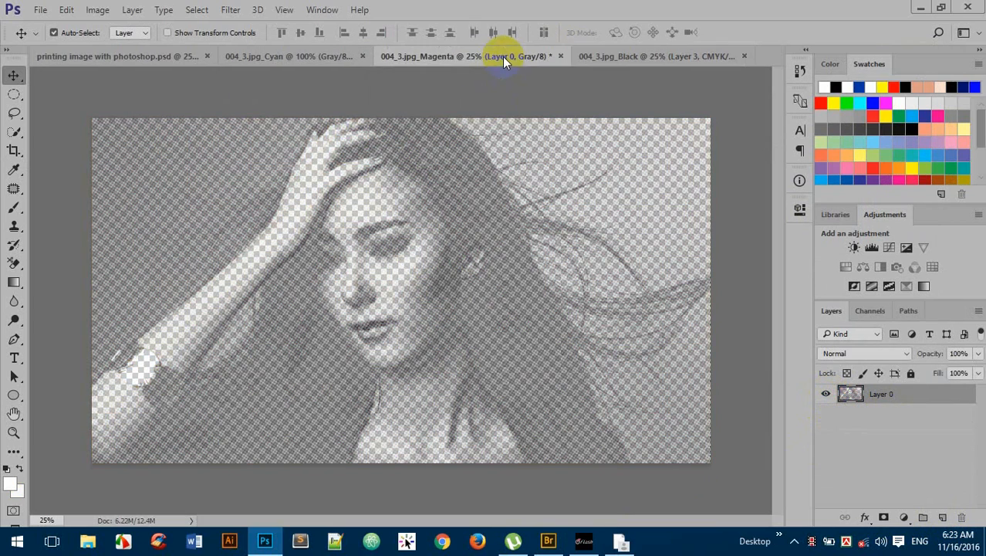
click(560, 56)
click(496, 215)
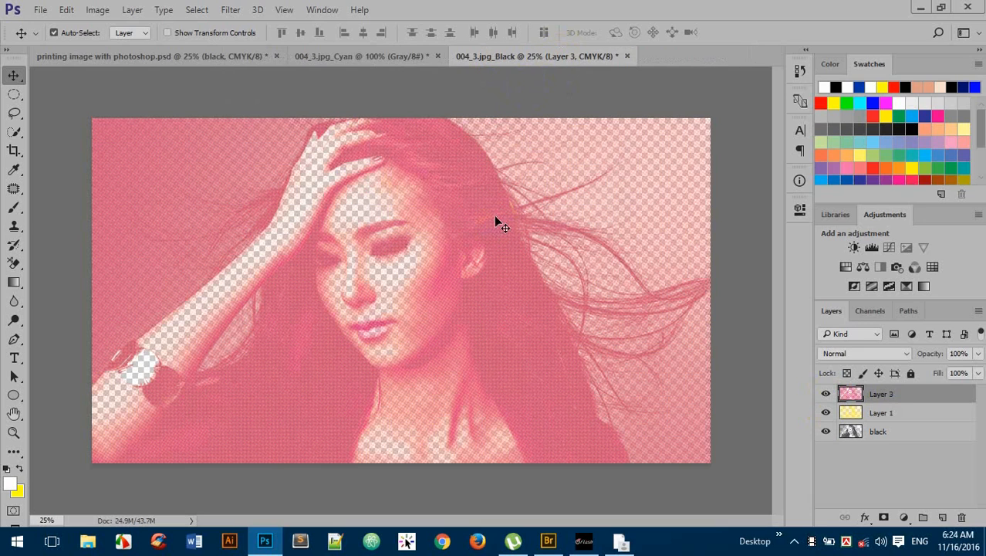
Convert the 004_3.jpg_Cyan document to a 300 pixels/inch bitmap using a round halftone screen at 55 lines/inch and a 15 degree angle.
click(332, 55)
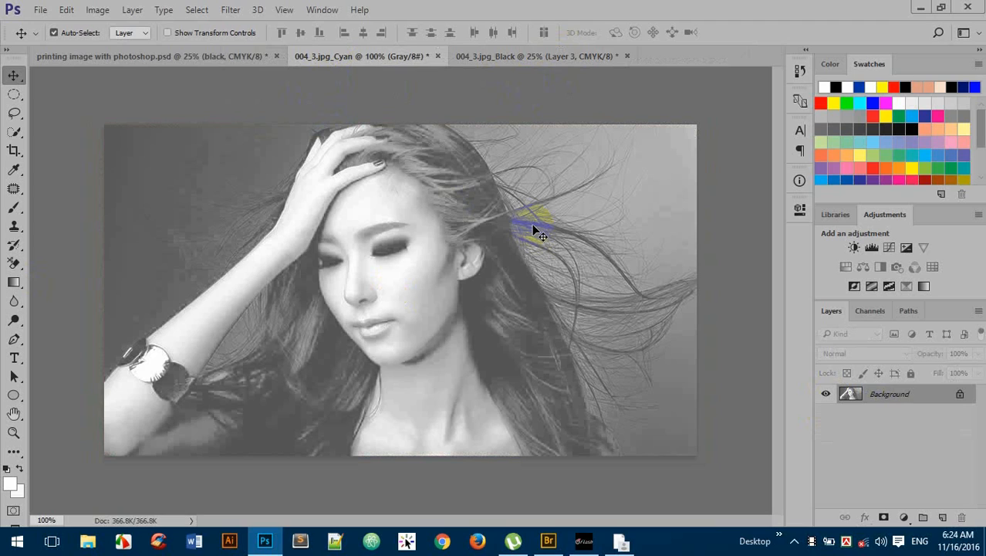
click(98, 9)
click(98, 9)
mouse_move(104, 26)
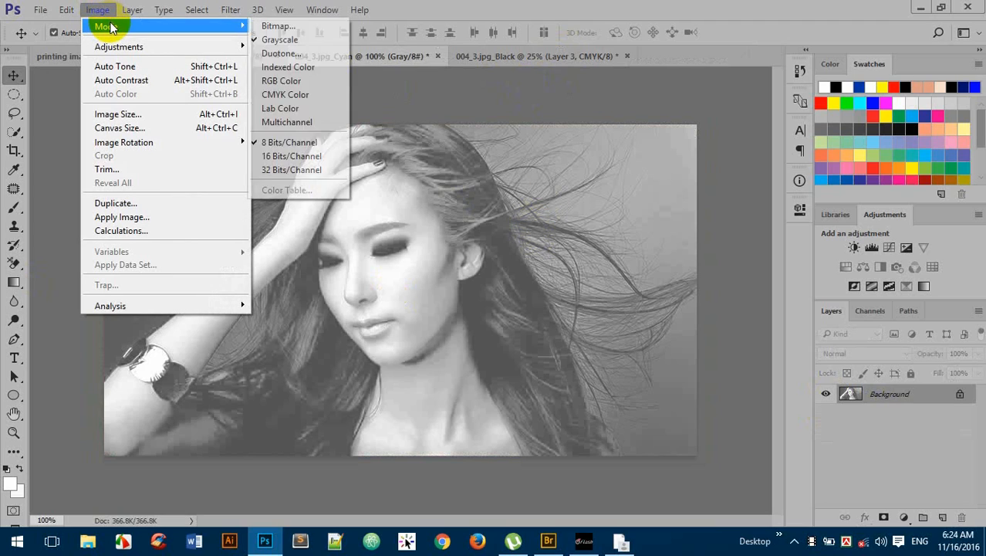
click(266, 27)
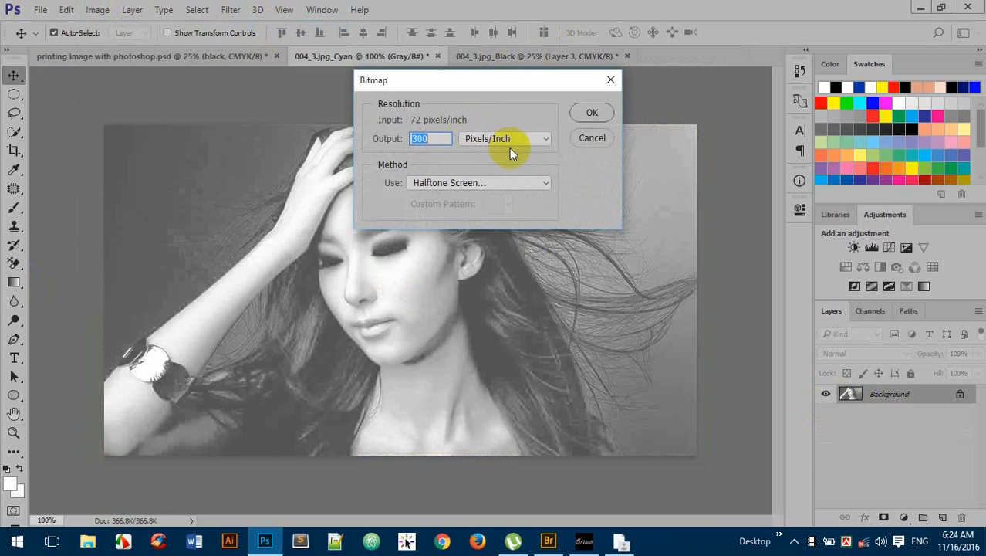
click(588, 113)
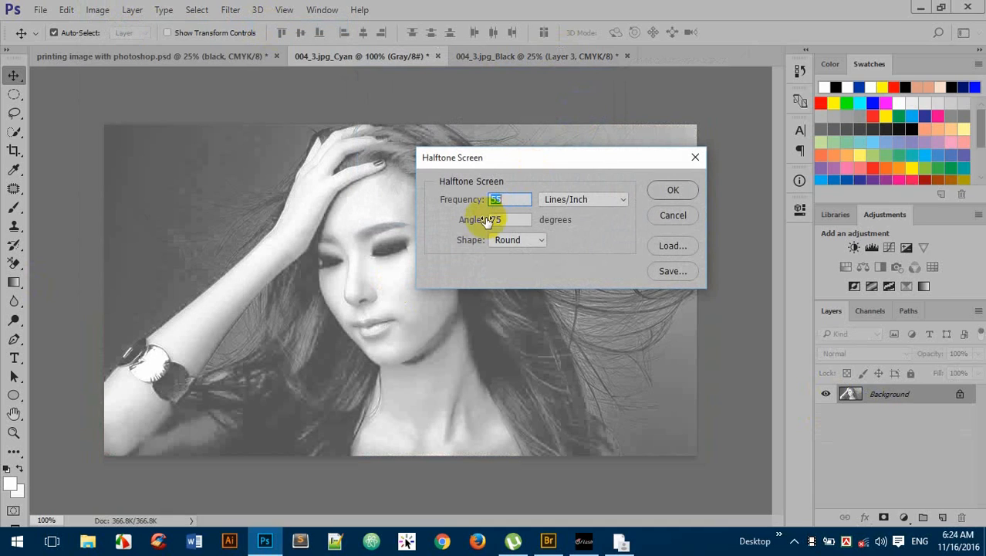
click(507, 220)
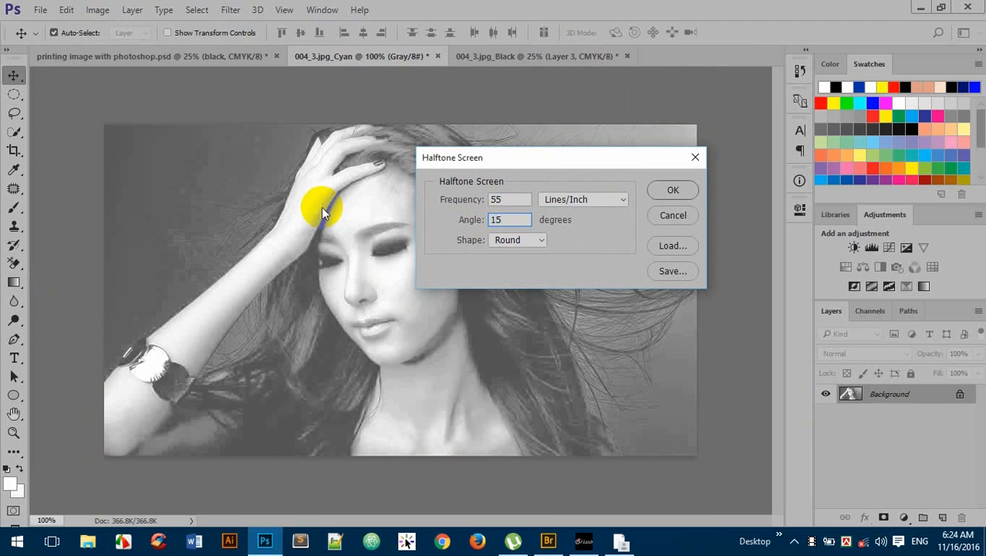
click(671, 195)
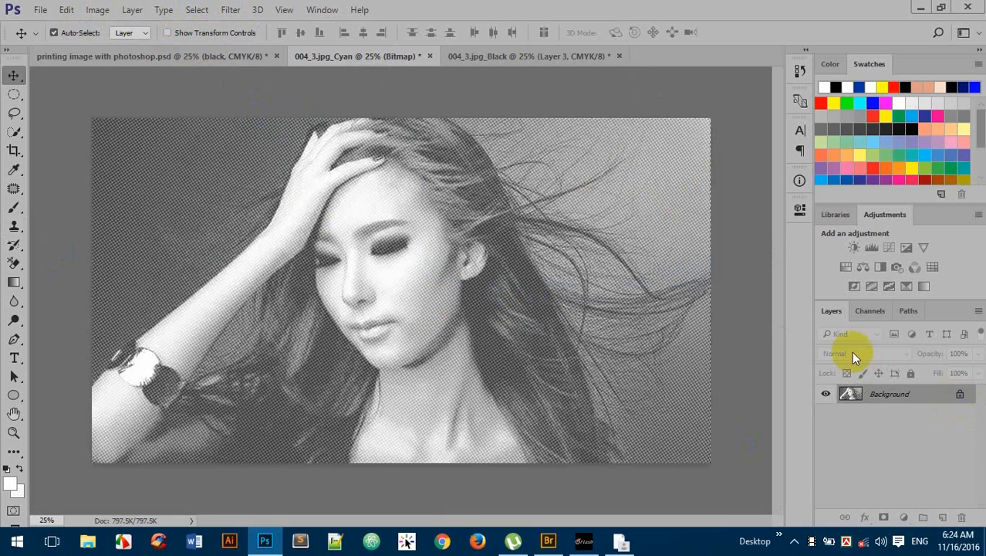
Convert the cyan bitmap to grayscale with size ratio 1 and turn its locked background into a regular layer.
click(98, 10)
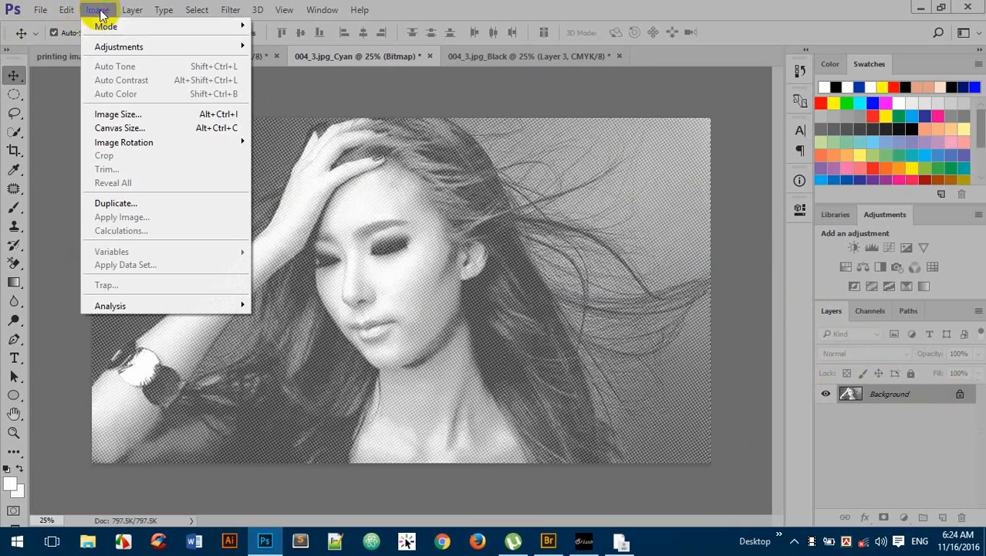
mouse_move(121, 32)
click(278, 39)
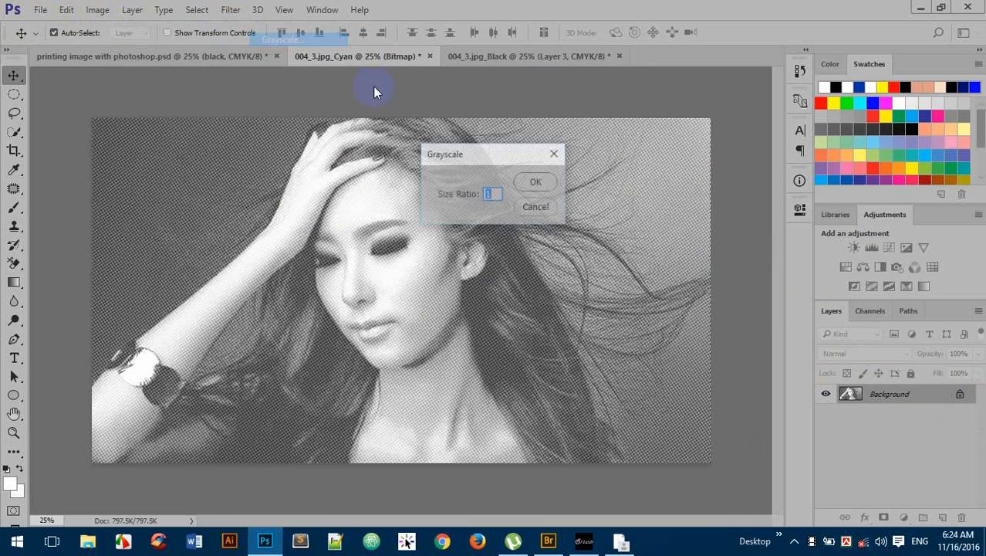
click(533, 182)
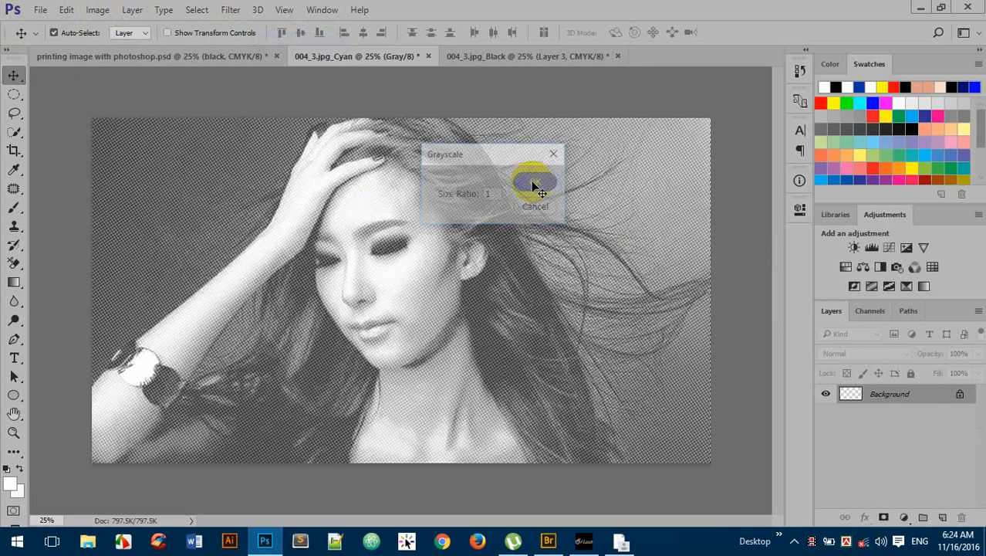
double_click(912, 401)
click(611, 170)
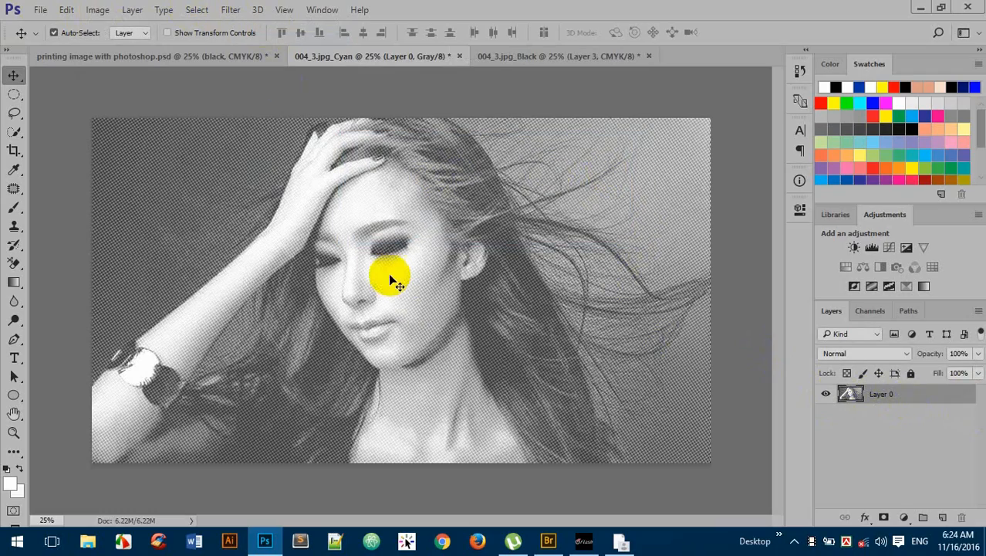
Select the white areas between the cyan halftone dots using Color Range with sampled colors and fuzziness 200, and delete them.
click(425, 241)
click(425, 246)
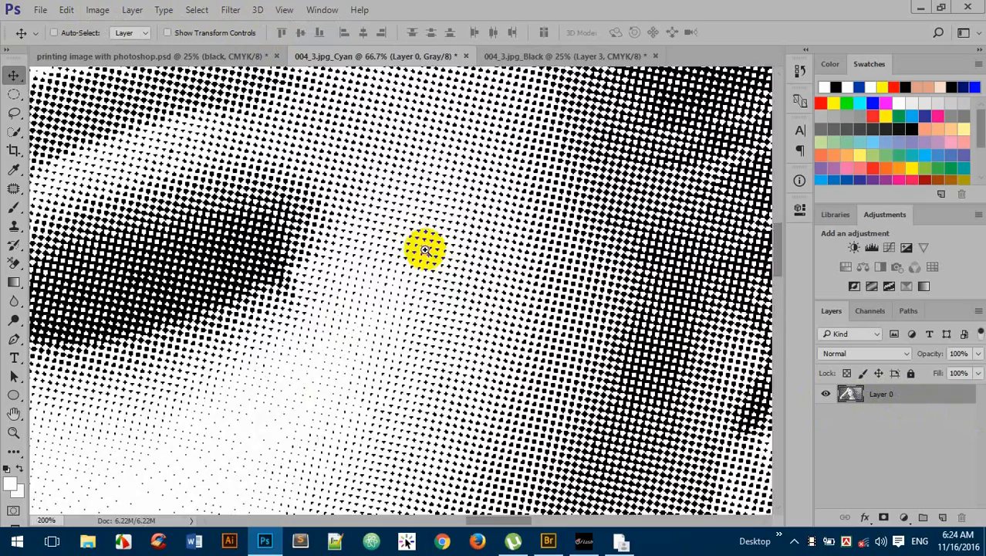
click(425, 247)
click(425, 249)
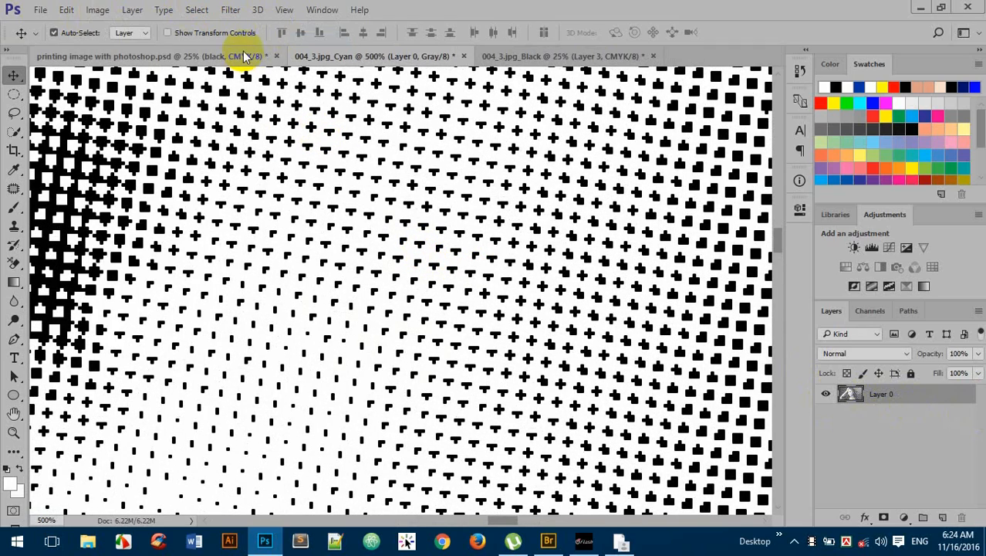
click(197, 10)
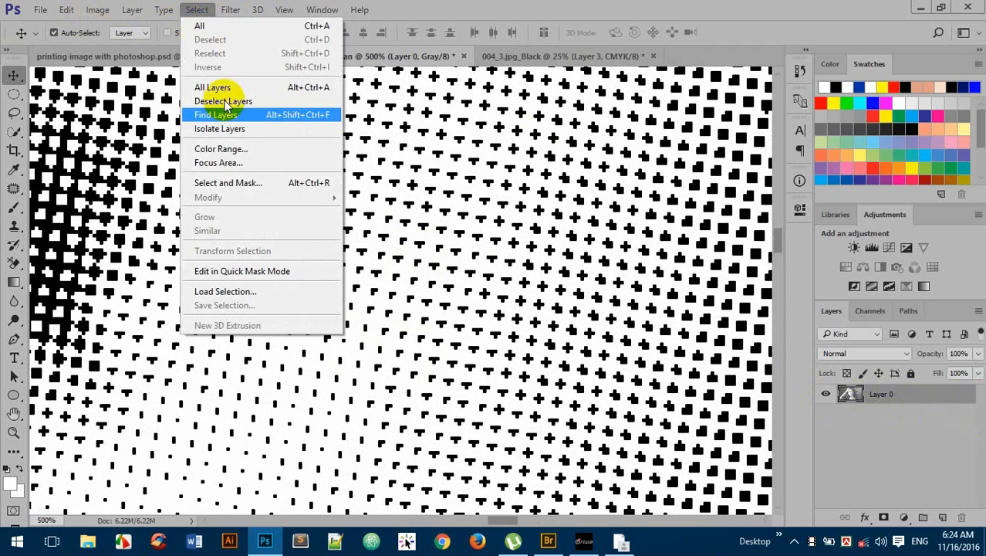
click(264, 149)
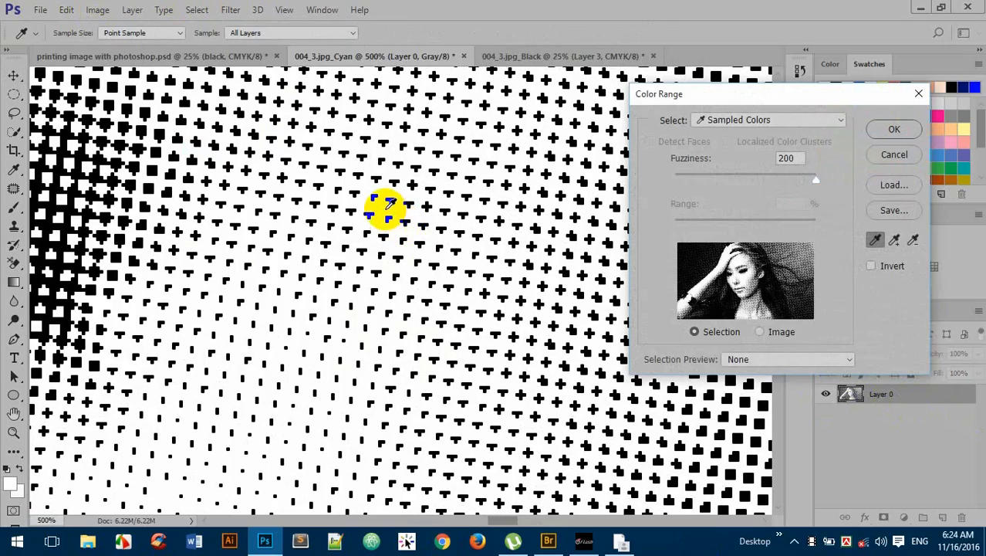
click(893, 129)
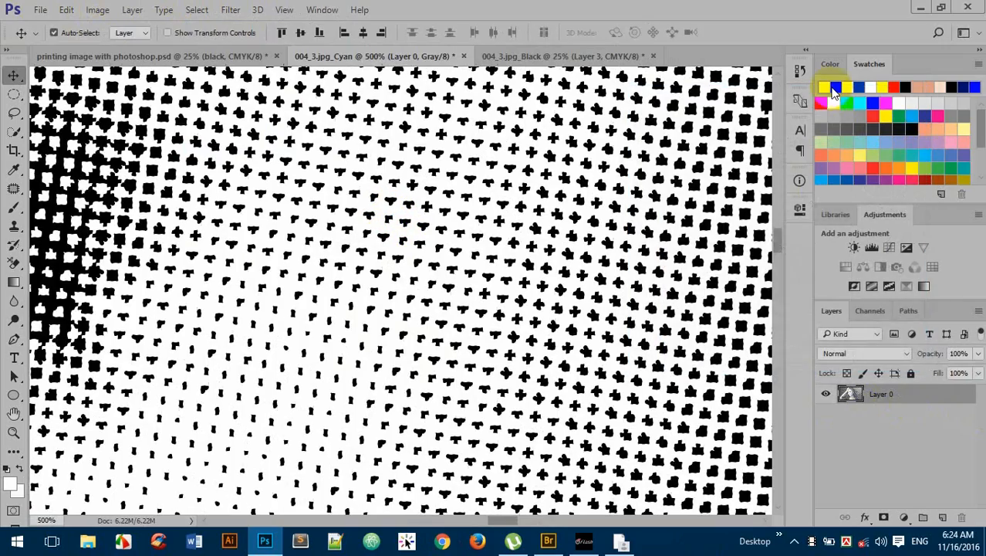
key(Delete)
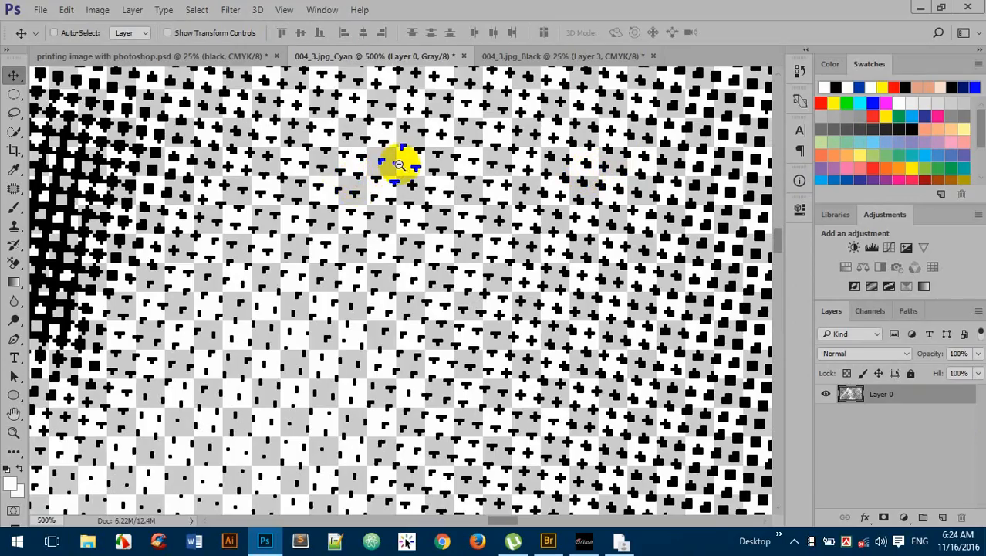
Copy the cleaned cyan halftone into the 004_3.jpg_Black document as the top layer, aligned with the canvas edges.
scroll(398, 165, down, 8)
scroll(399, 167, down, 3)
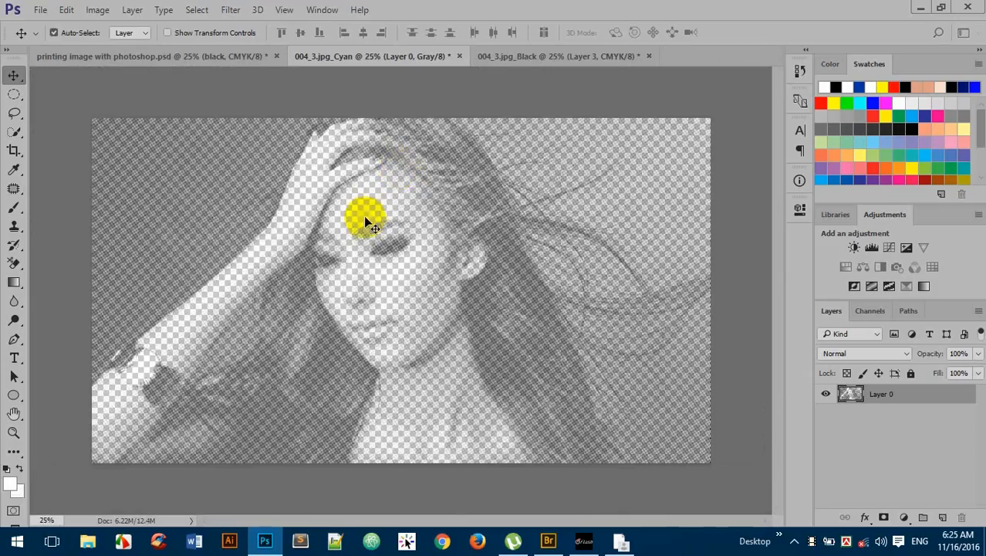
drag(415, 244, 479, 206)
click(247, 224)
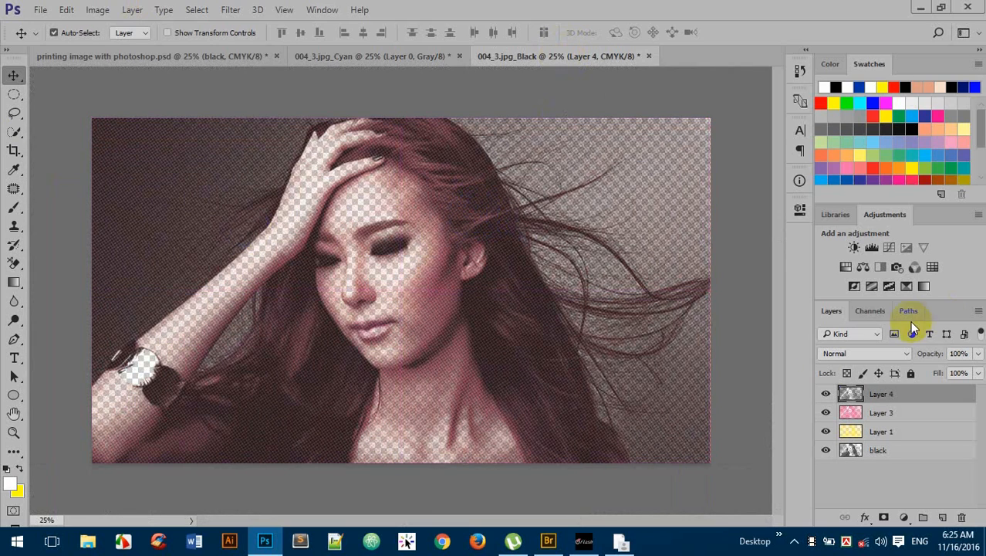
Apply a Normal, 100% Color Overlay to the cyan layer using PANTONE P Process Cyan U from the PANTONE+ CMYK Uncoated book.
double_click(926, 401)
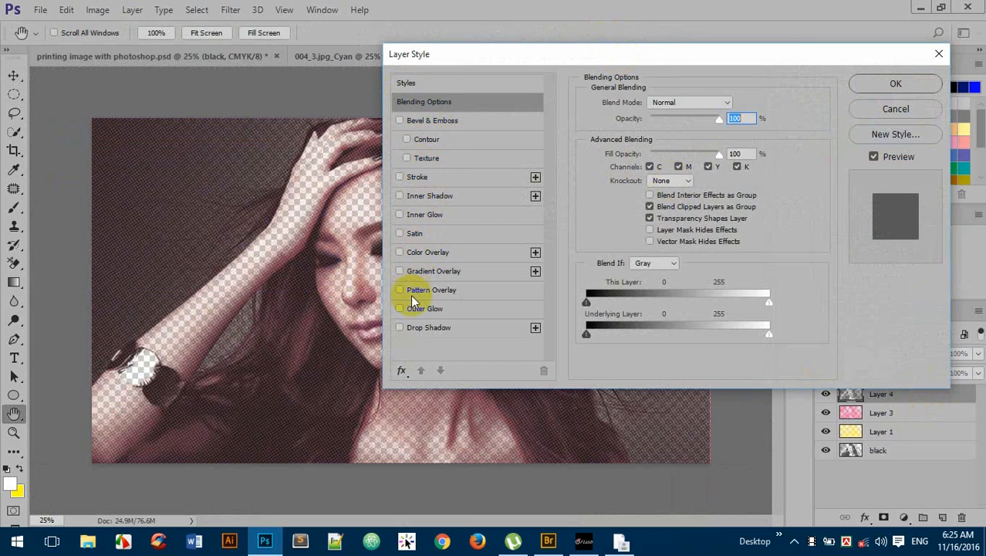
click(430, 252)
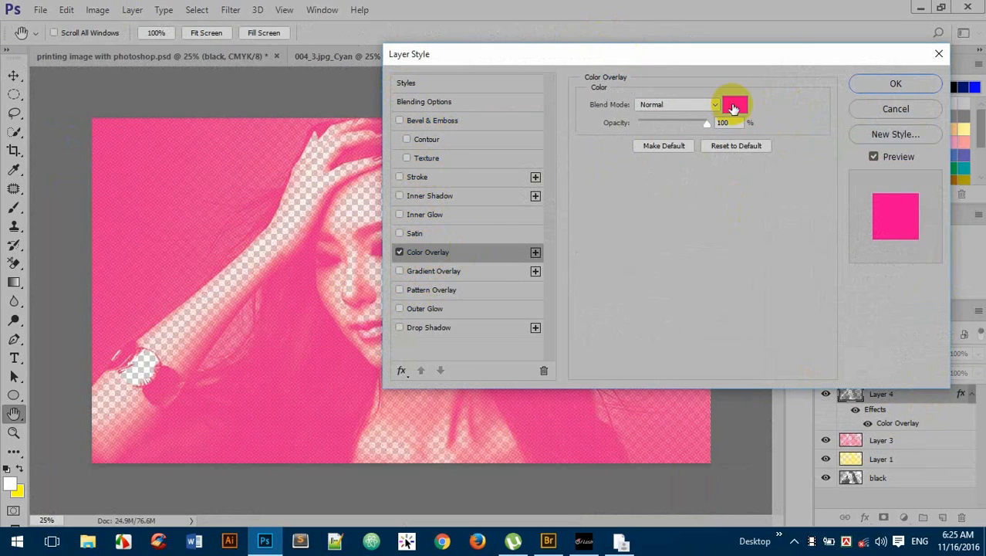
click(733, 108)
click(570, 206)
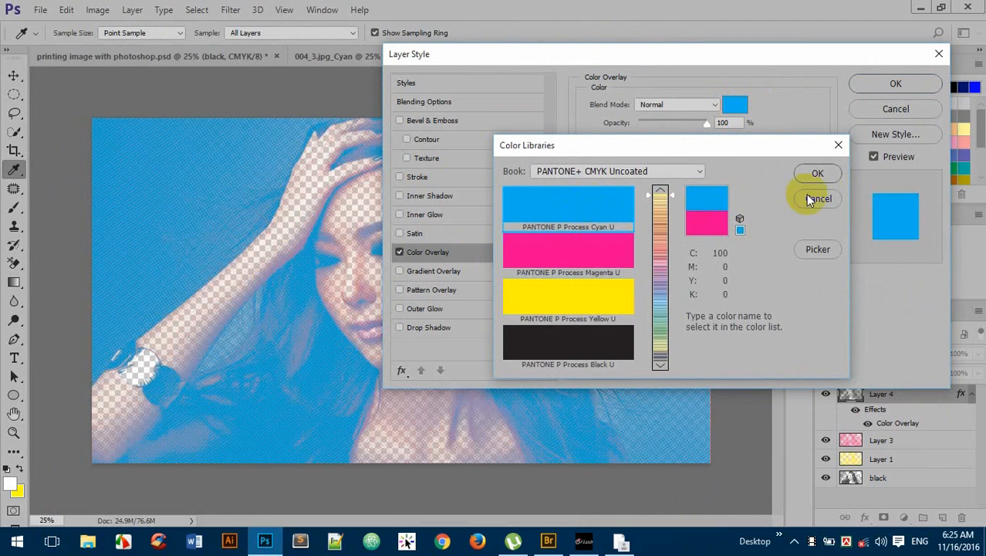
click(819, 175)
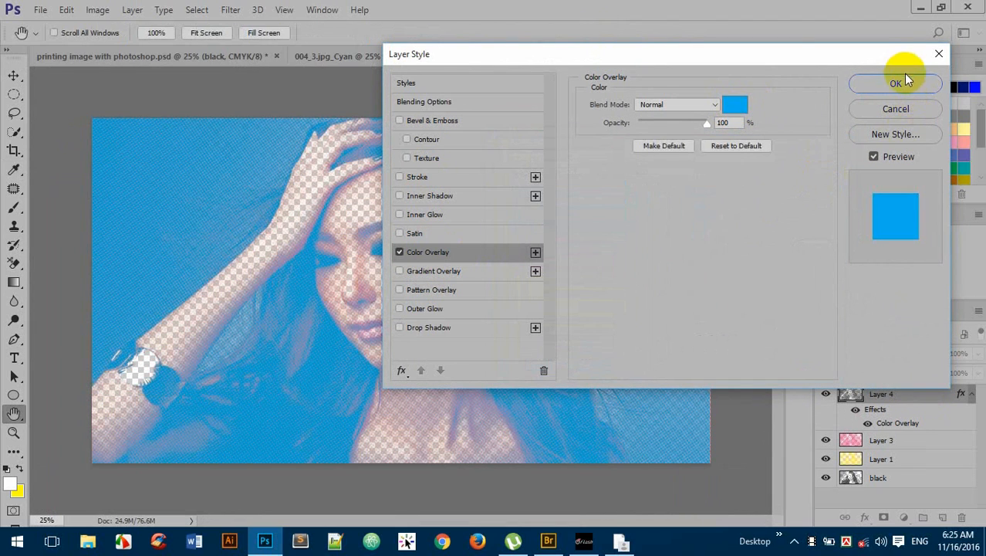
click(899, 82)
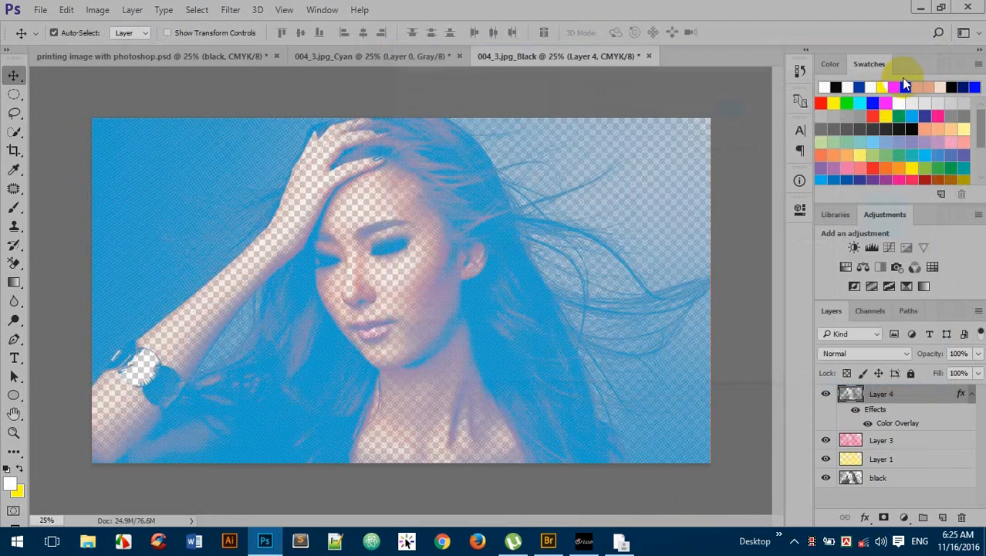
Merge the cyan layer with a new empty layer above it to flatten the overlay.
click(942, 517)
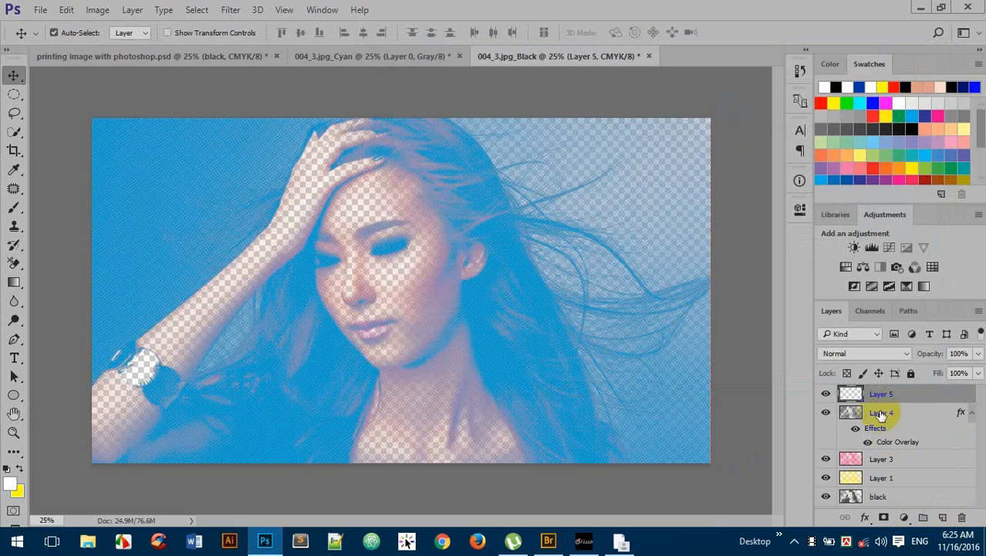
shift+click(892, 415)
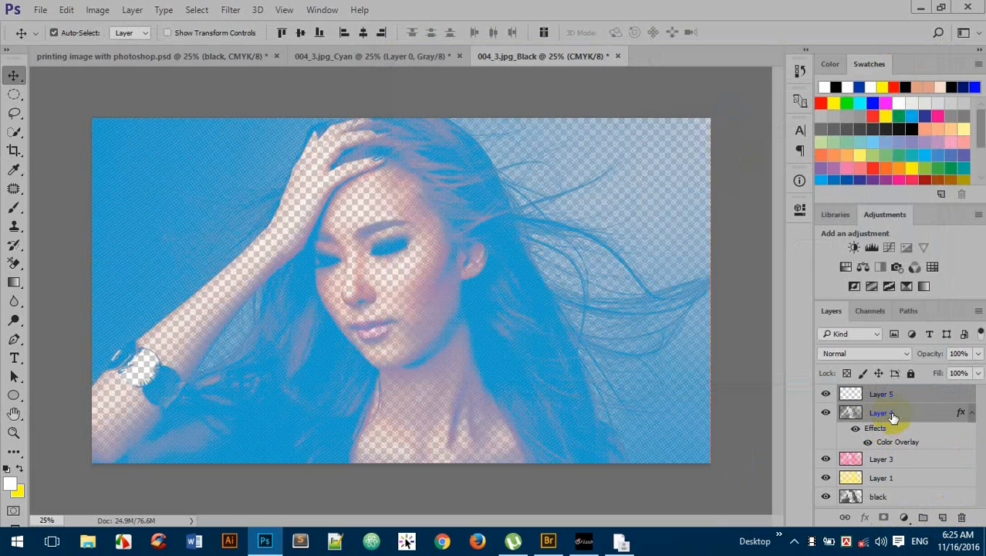
key(ctrl+e)
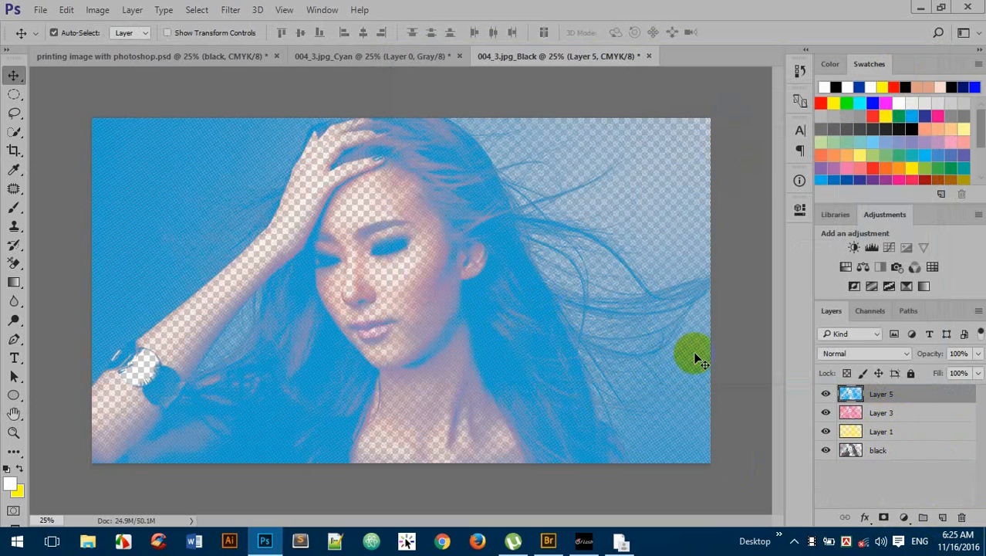
drag(510, 291, 508, 288)
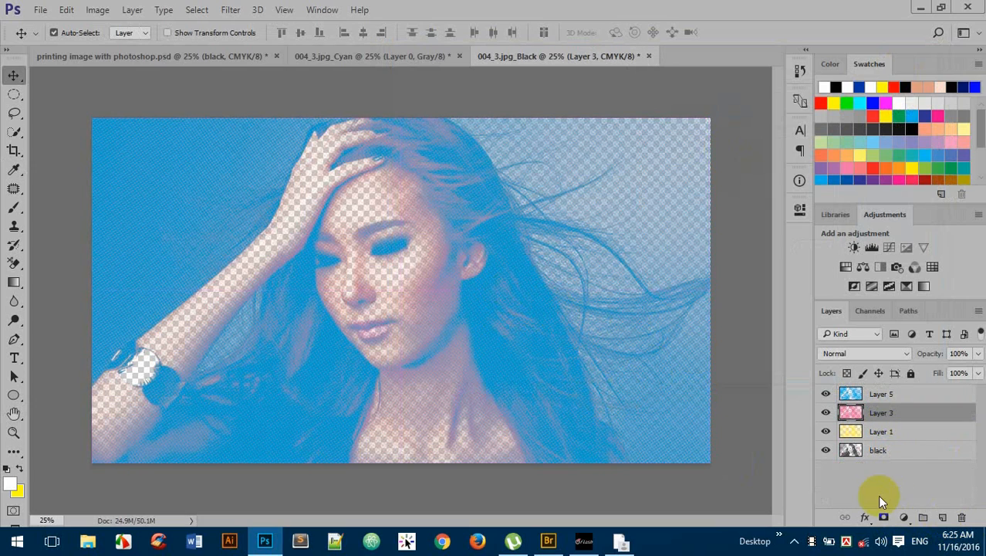
Add a new layer beneath the black layer, fill it with white, and check the composite on the white background.
click(918, 450)
click(942, 518)
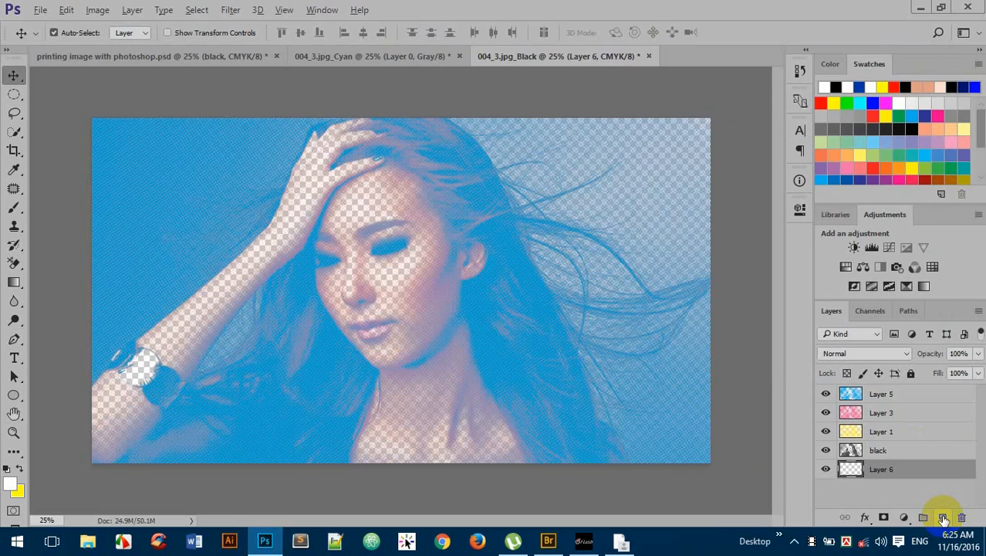
key(alt+BackSpace)
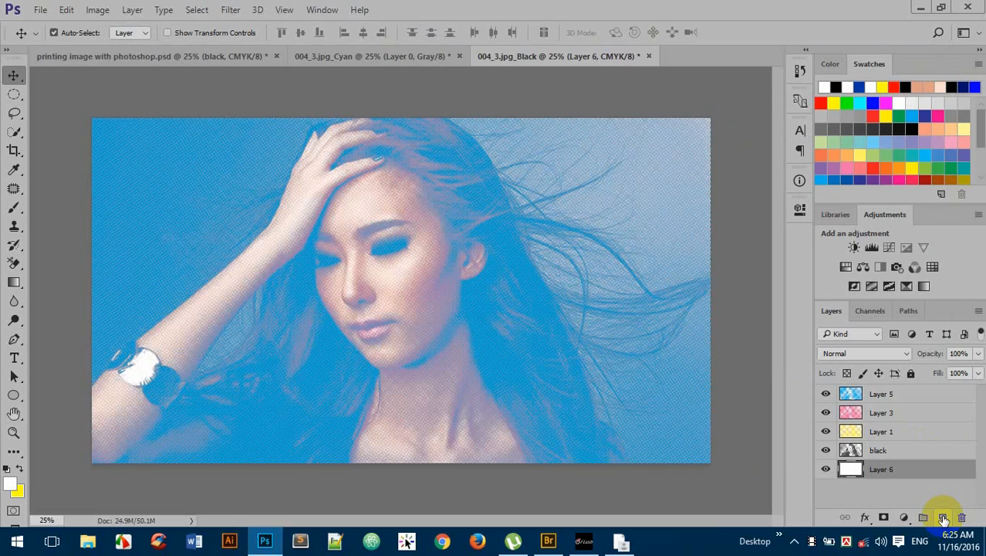
ctrl+click(416, 216)
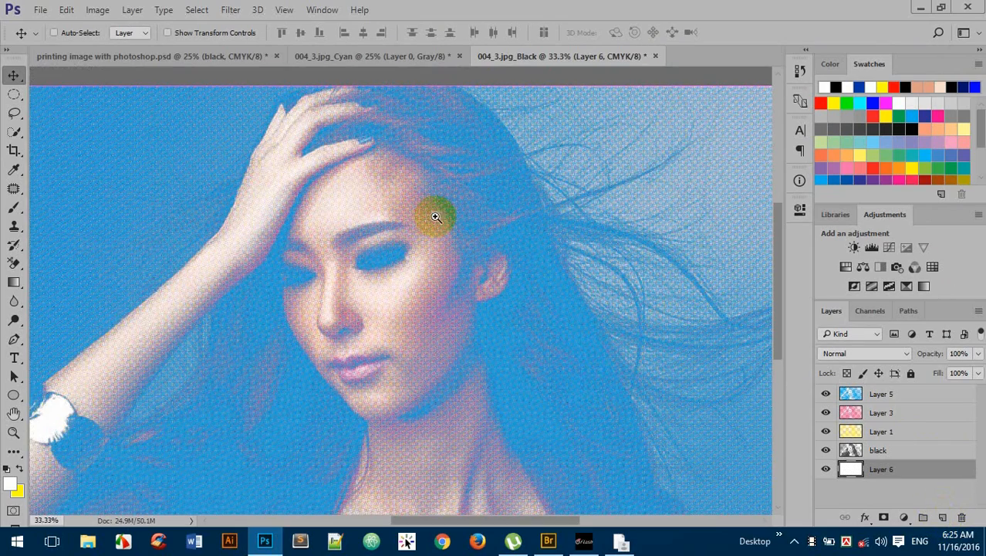
alt+click(458, 218)
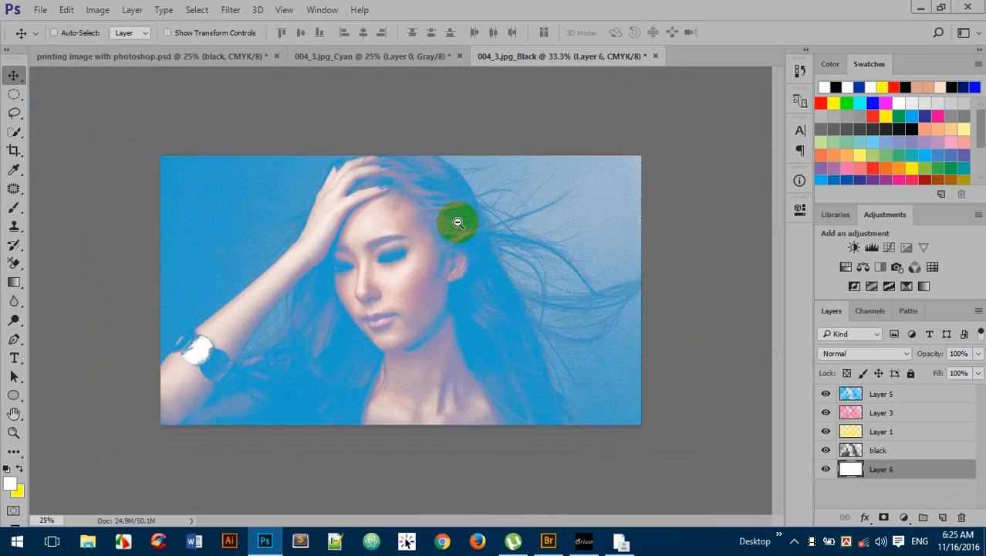
Set the blend mode of the cyan and magenta layers to Multiply.
click(878, 393)
click(851, 353)
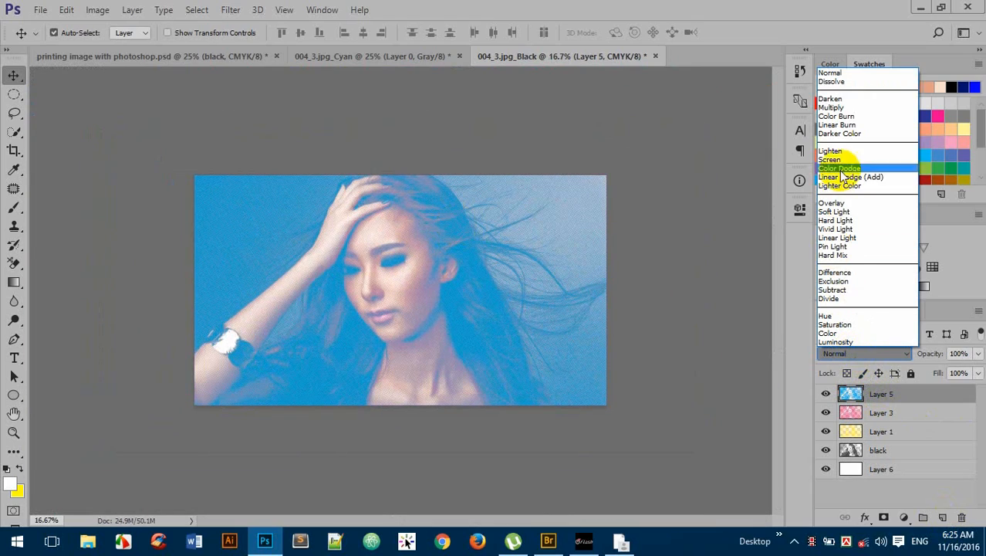
click(841, 107)
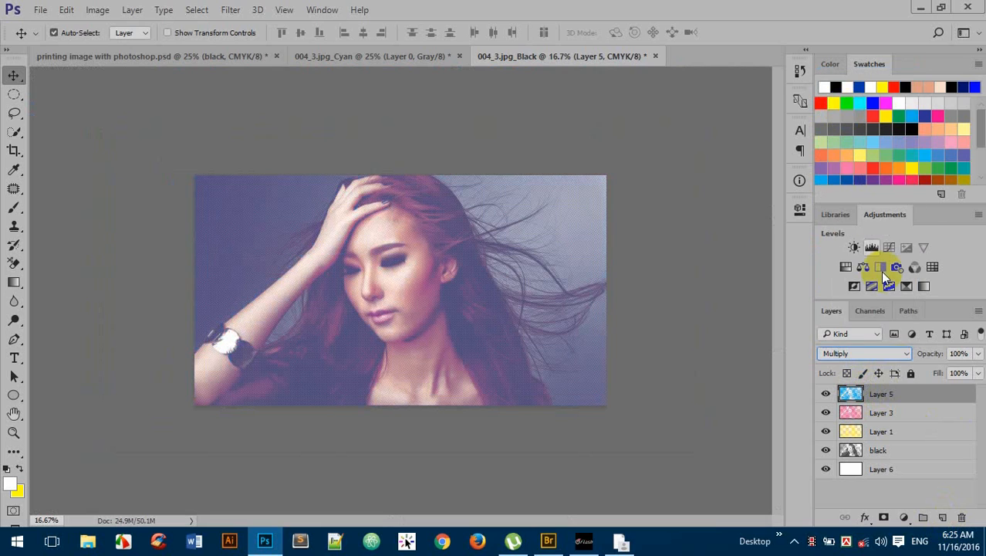
click(899, 412)
click(863, 353)
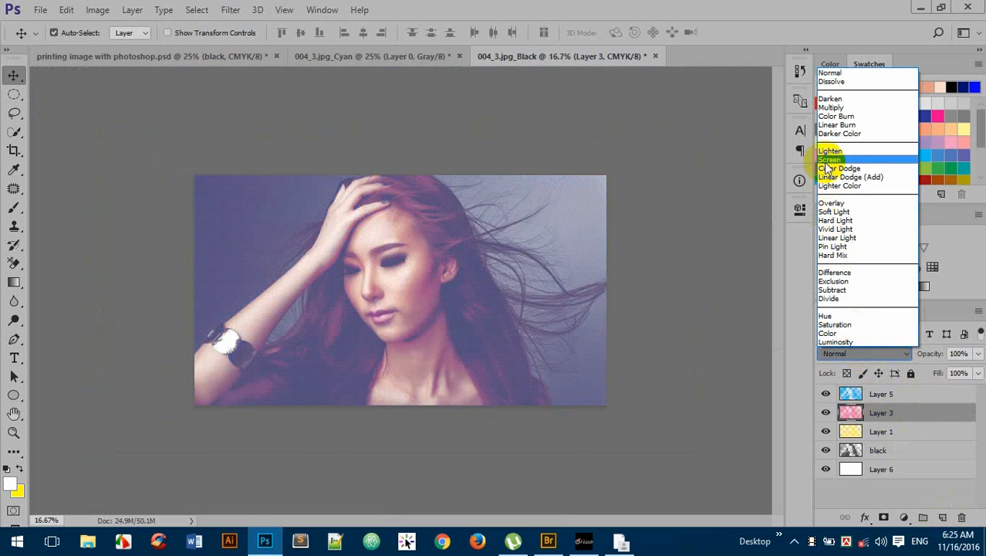
click(838, 108)
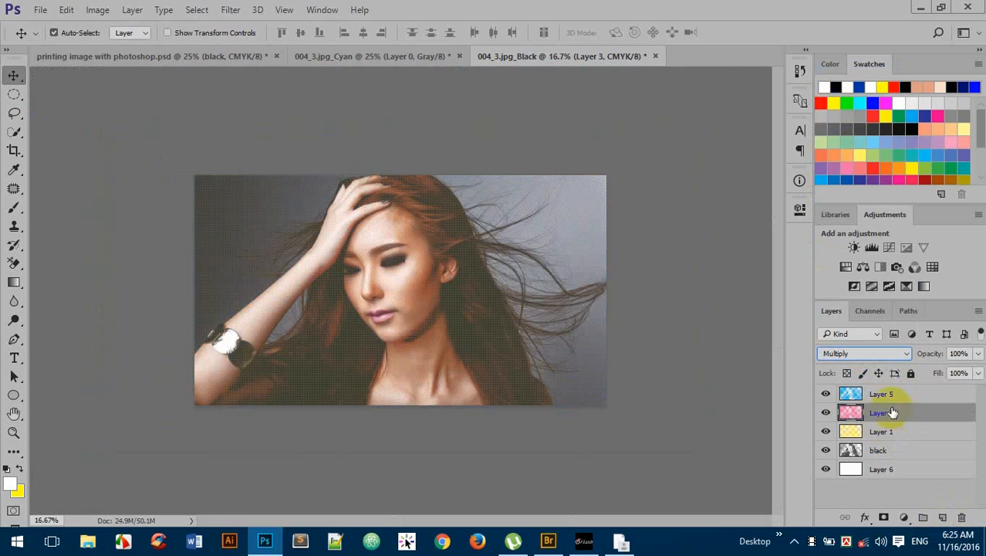
Set the yellow layer's blend mode to Multiply and check the halftone dots on the face.
click(895, 432)
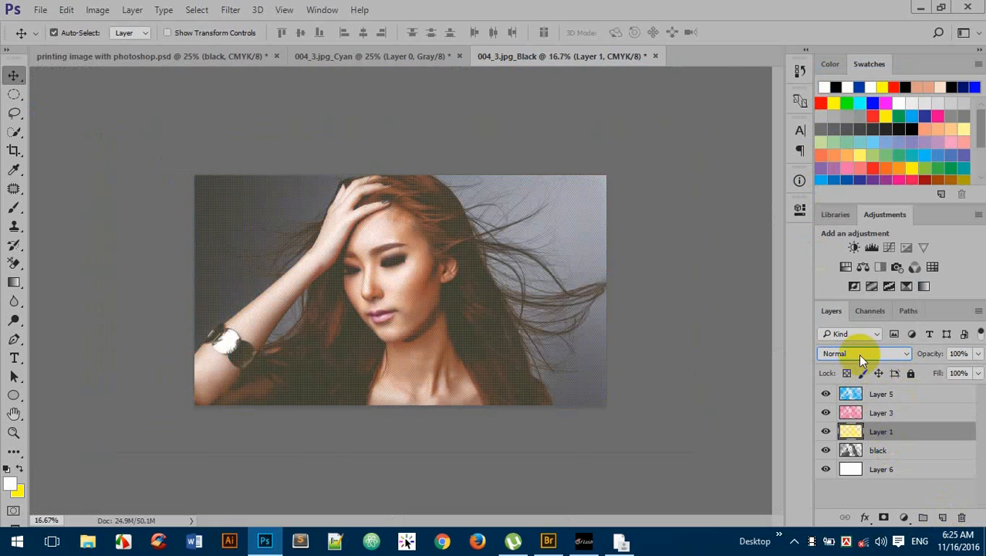
click(858, 353)
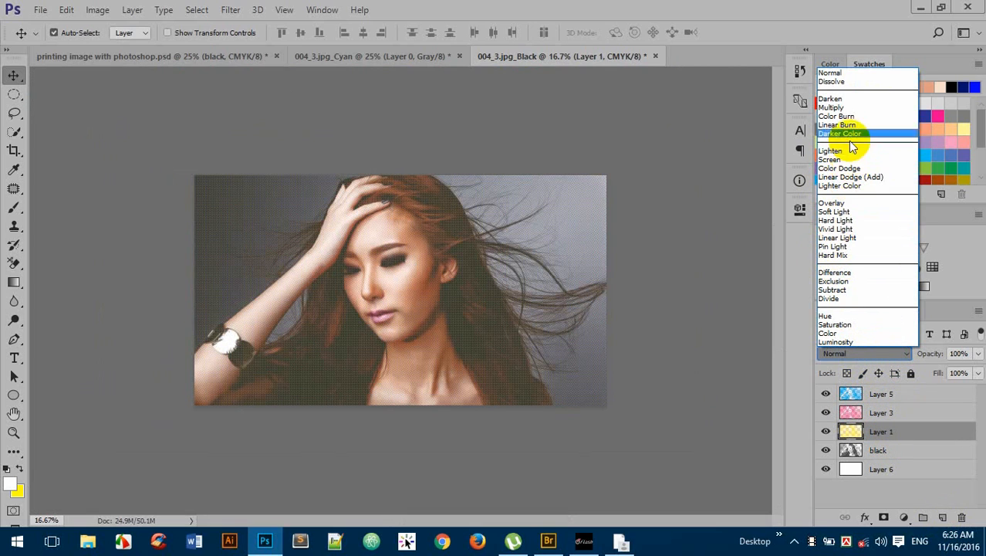
click(855, 105)
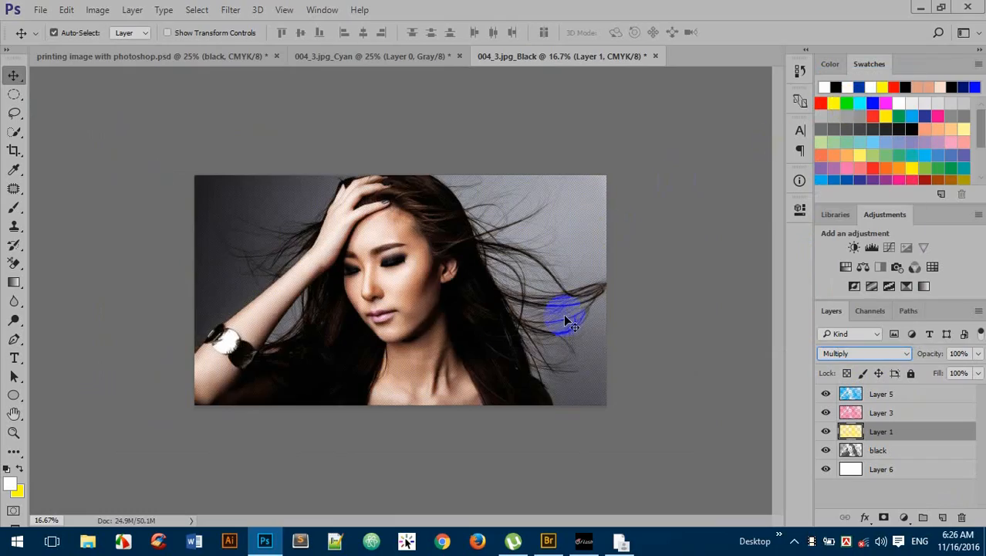
ctrl+click(413, 240)
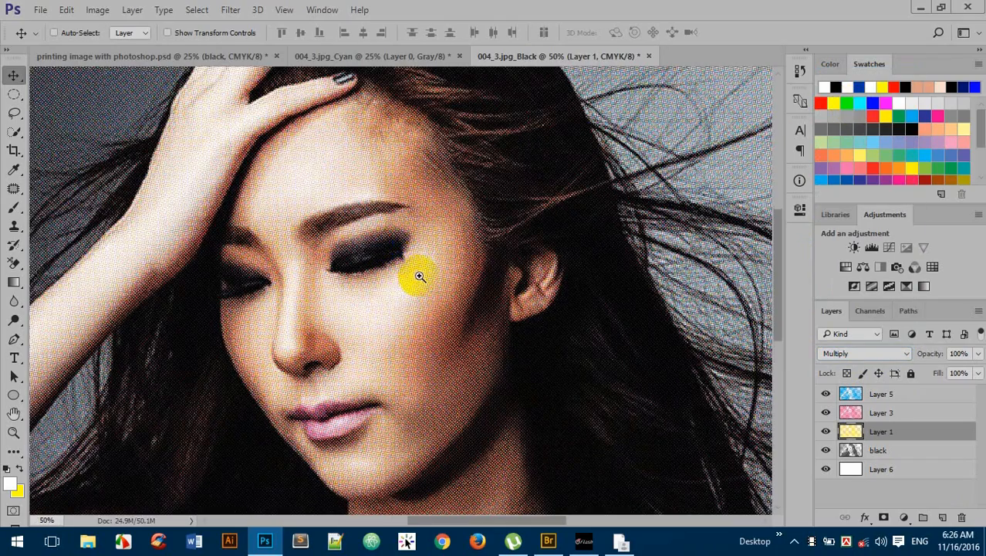
alt+click(432, 274)
alt+click(432, 274)
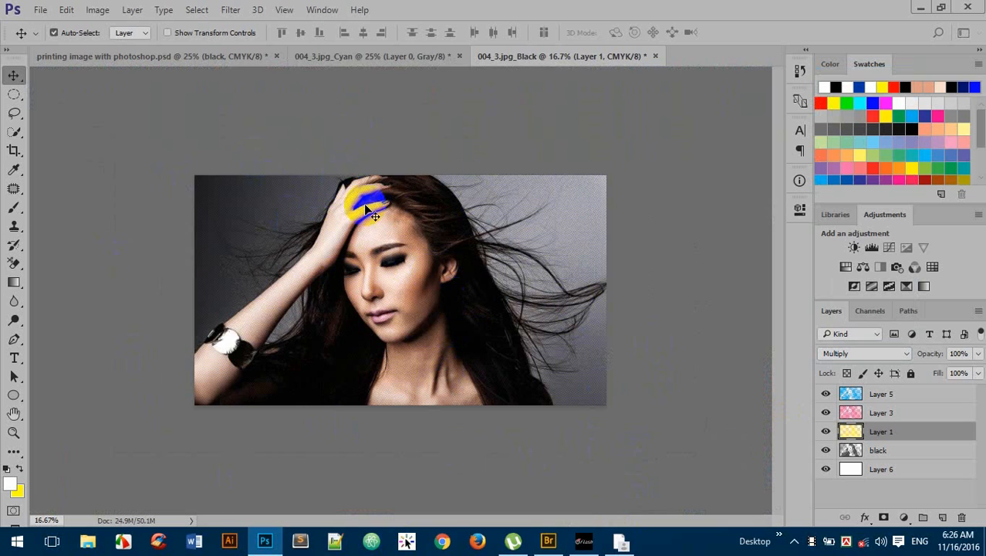
View the finished printing image with photoshop.psd for reference, and open the original 004_3.jpg from Adobe Bridge.
click(159, 54)
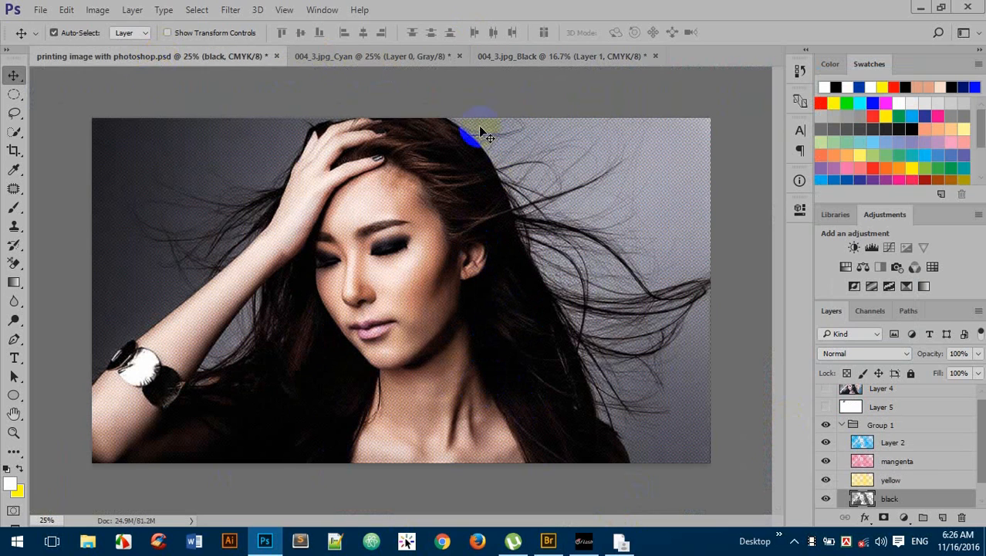
click(548, 540)
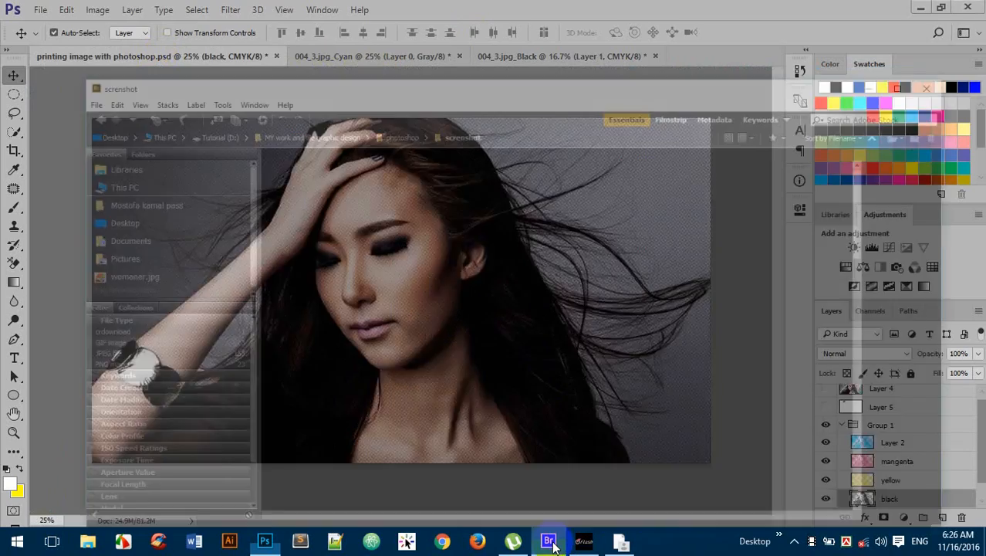
double_click(482, 126)
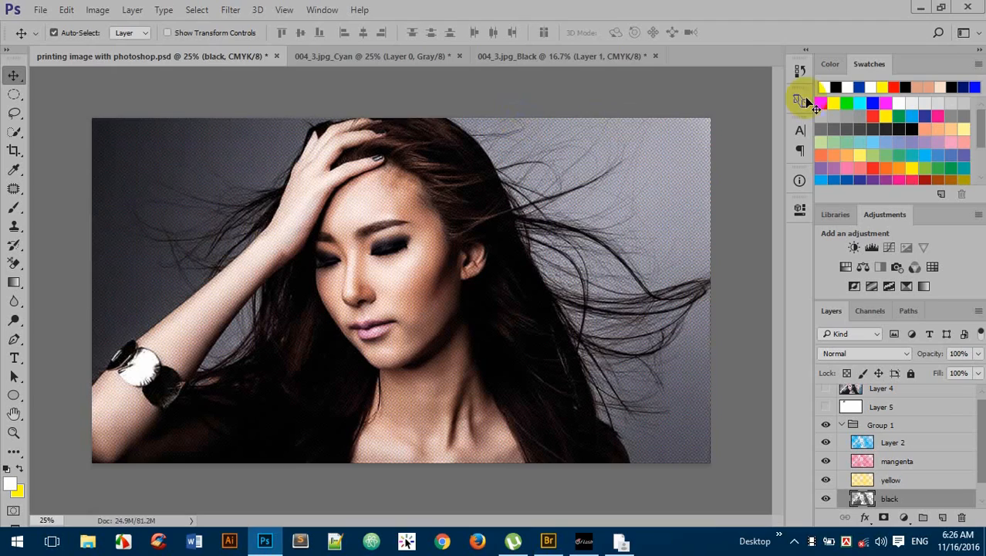
Return to the 004_3.jpg_Black composite and examine its blended halftone dots up close and as a whole image.
click(521, 56)
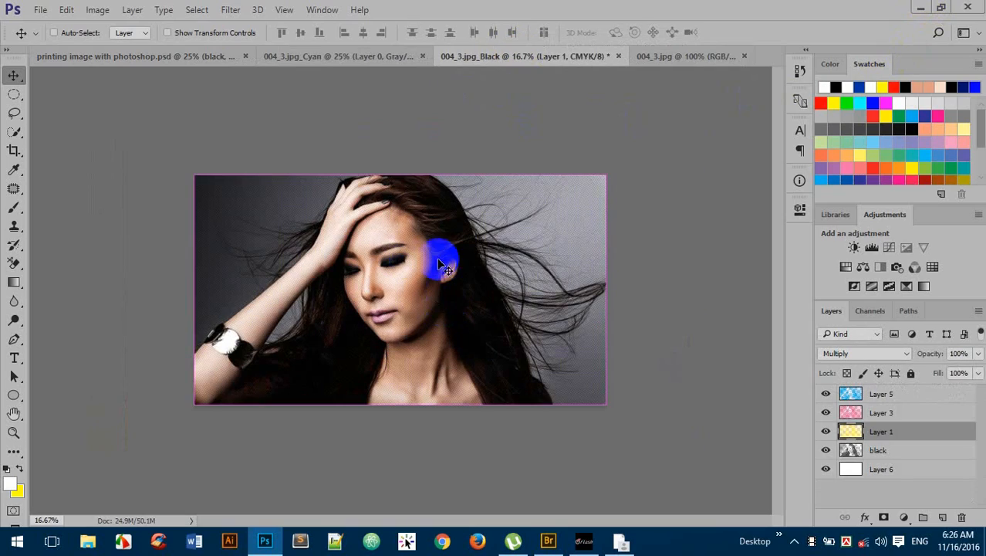
scroll(437, 257, up, 2)
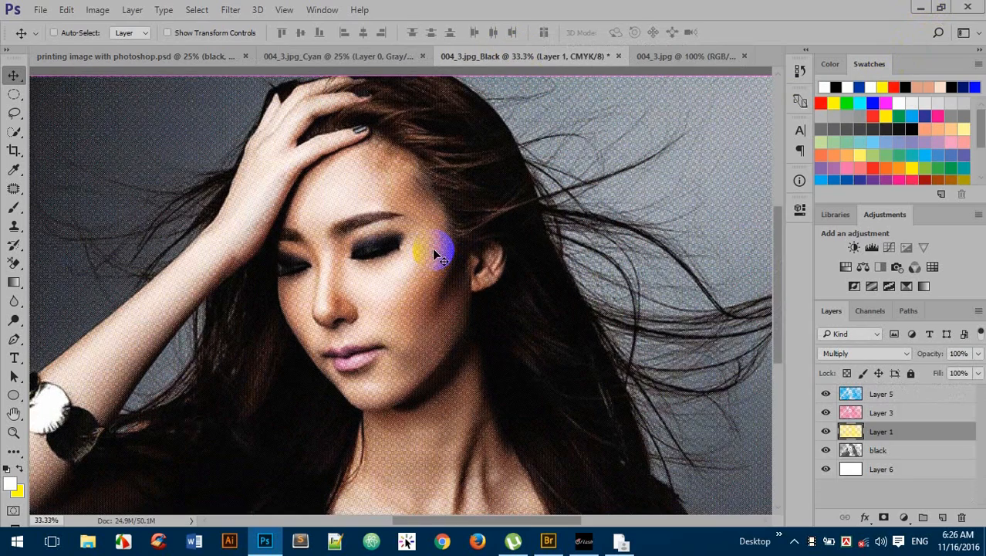
scroll(440, 259, down, 2)
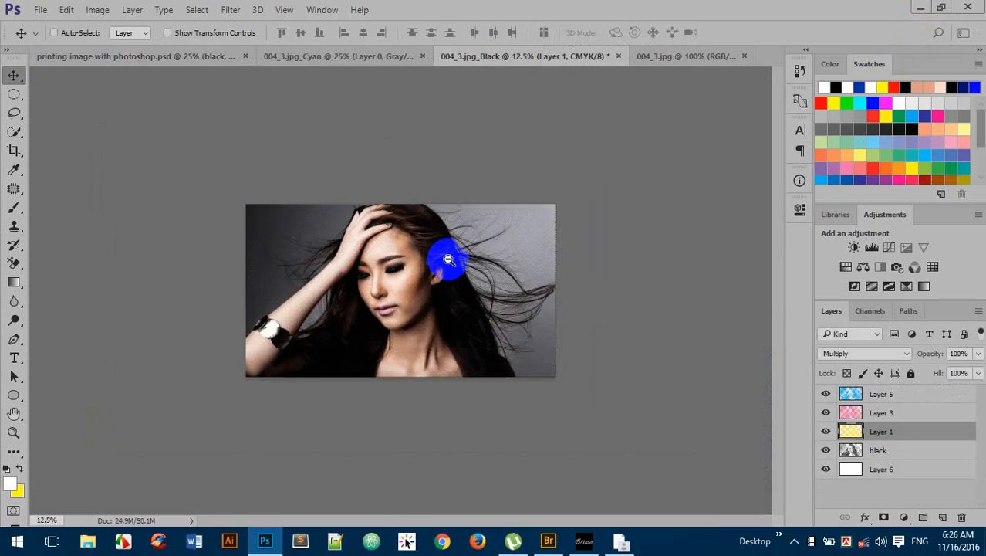
click(447, 260)
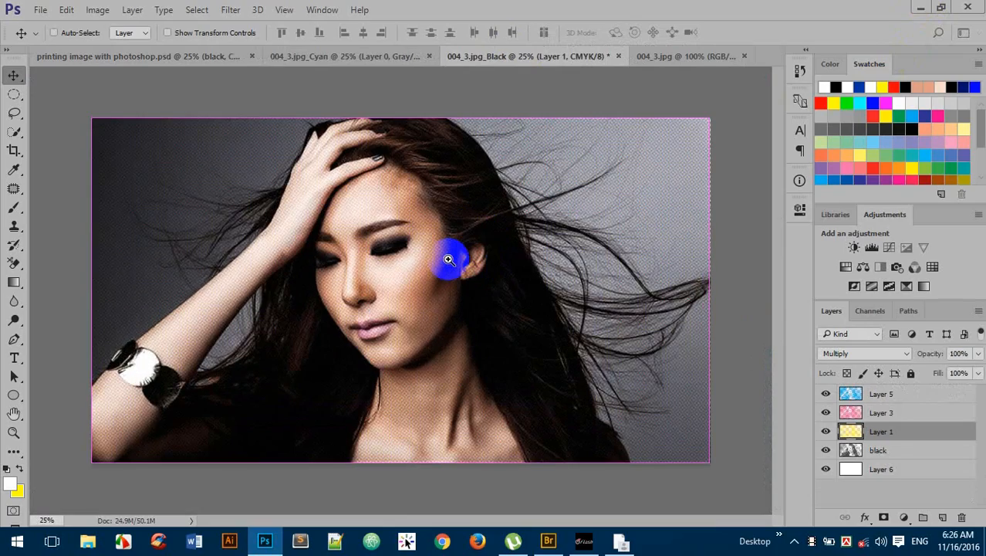
scroll(448, 260, up, 3)
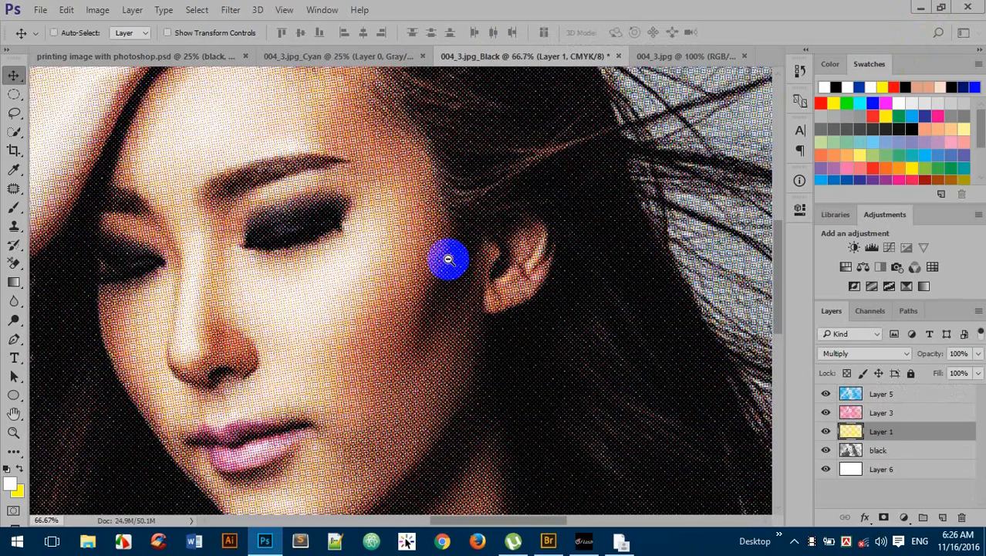
scroll(448, 260, down, 4)
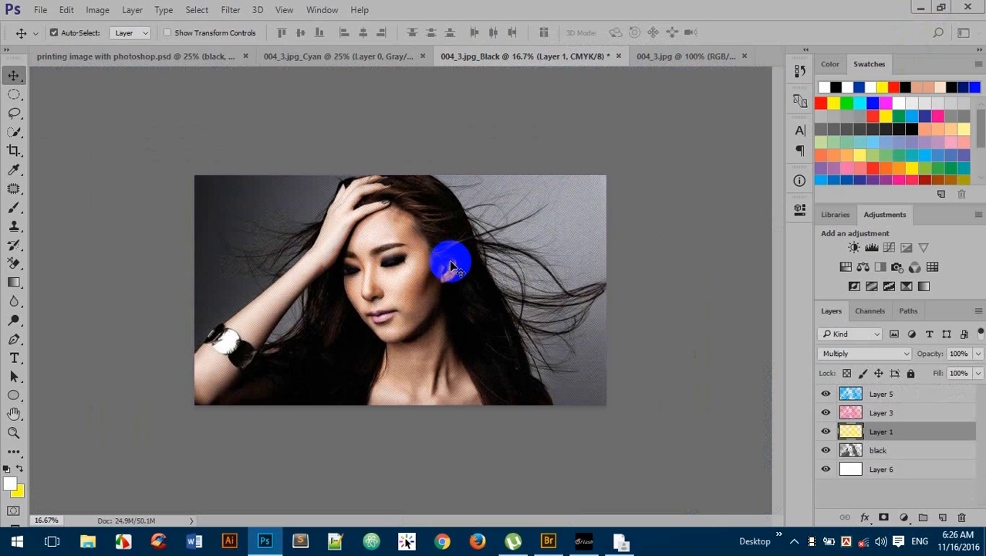